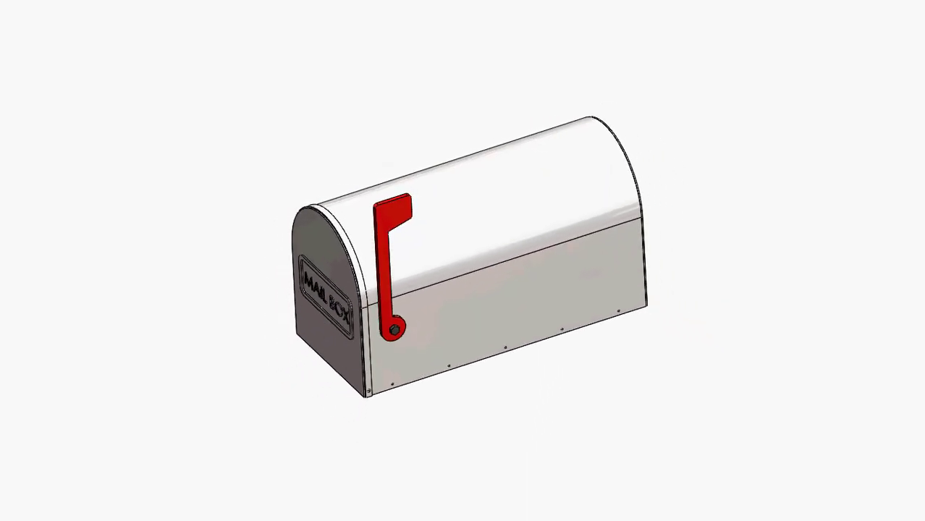
Start a sketch on the Front Plane and draw a corner rectangle
left_click(53, 227)
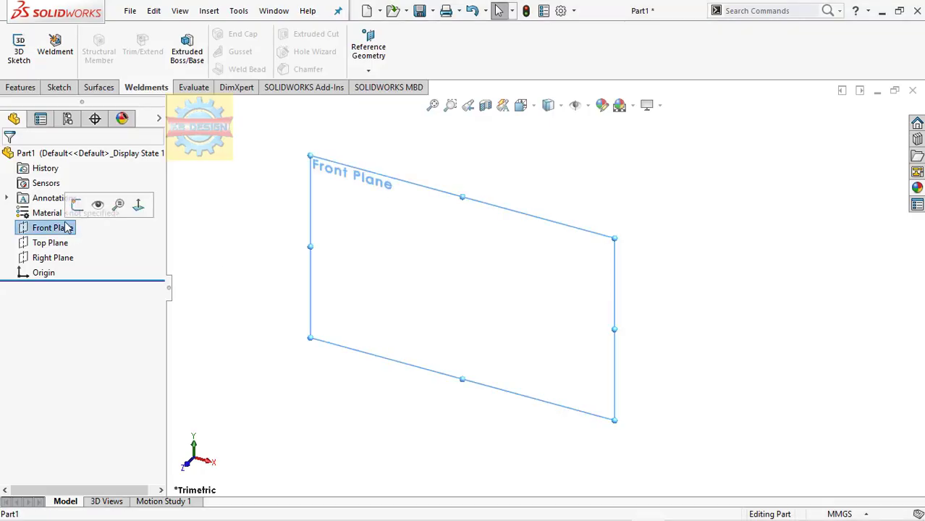
left_click(118, 202)
left_click(88, 51)
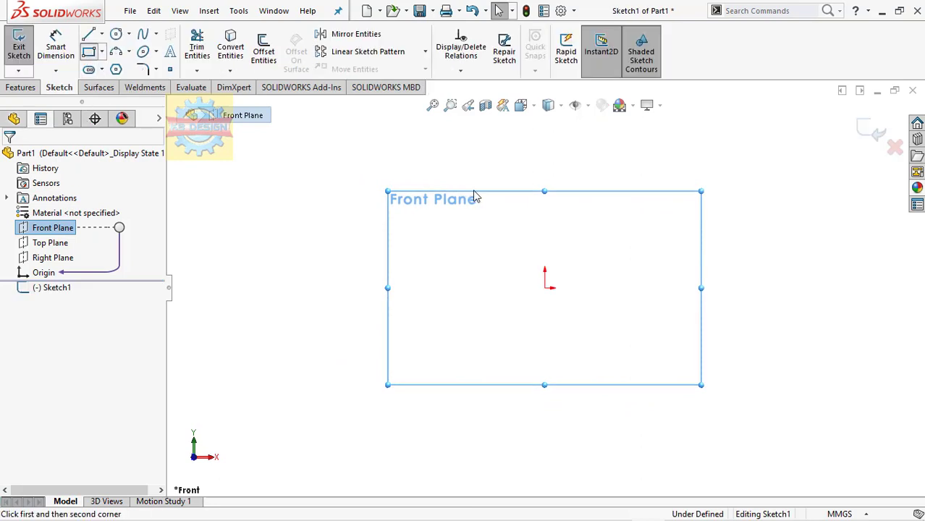
left_click(442, 187)
left_click(608, 288)
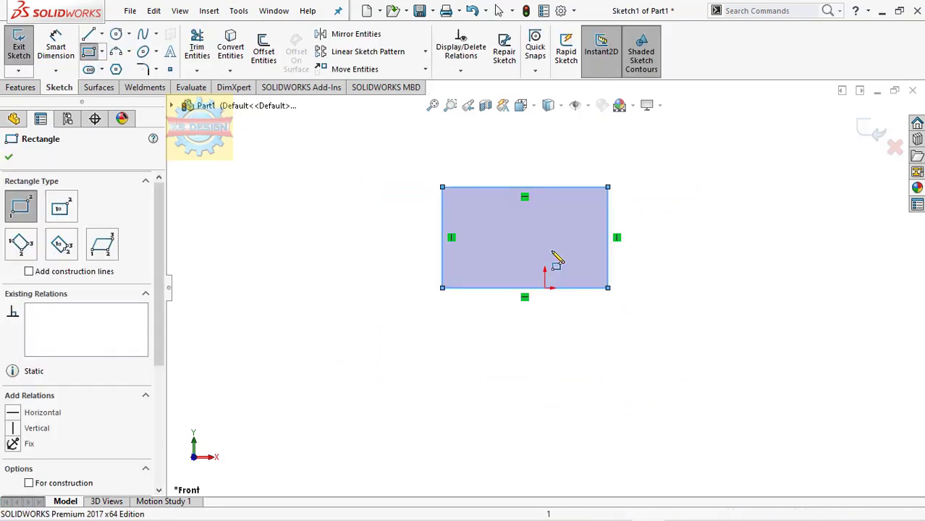
Add a Midpoint relation putting the origin at the rectangle's bottom edge
left_click(460, 70)
left_click(478, 103)
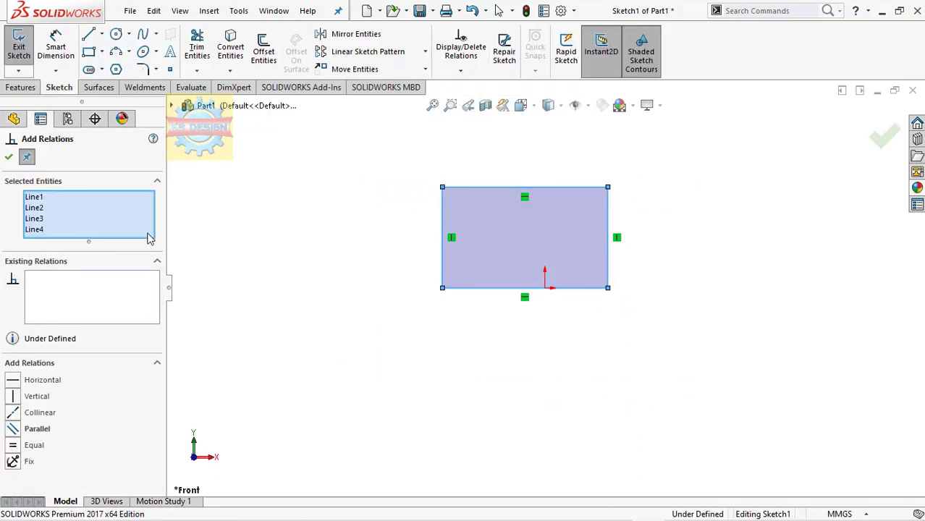
right_click(123, 232)
left_click(174, 233)
left_click(535, 288)
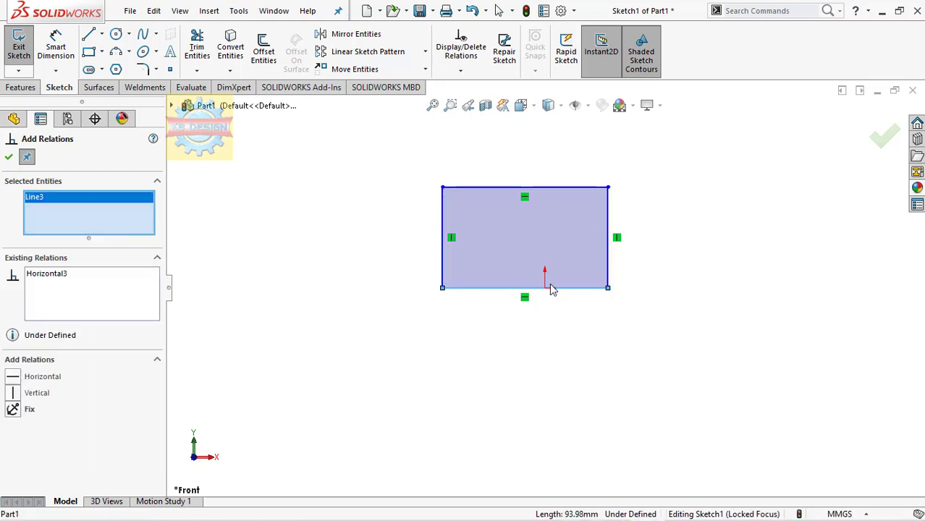
left_click(544, 289)
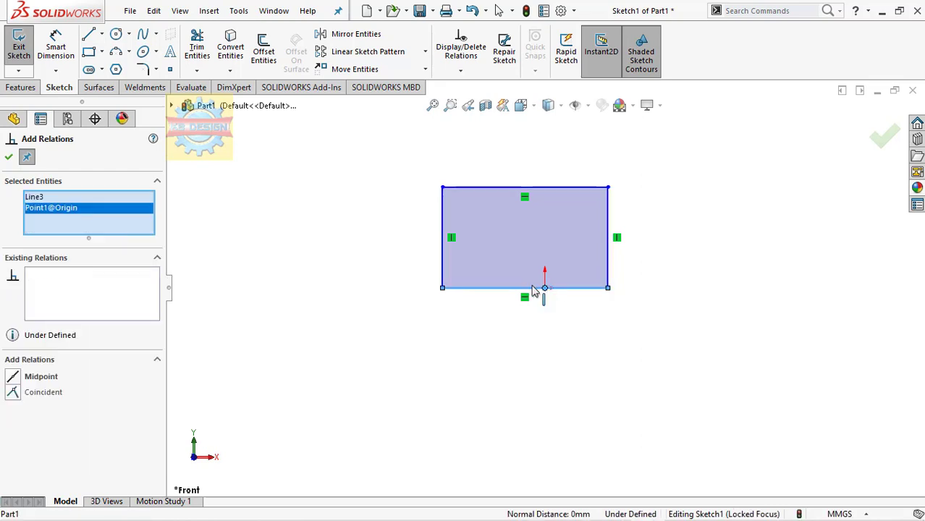
left_click(15, 378)
key("Escape")
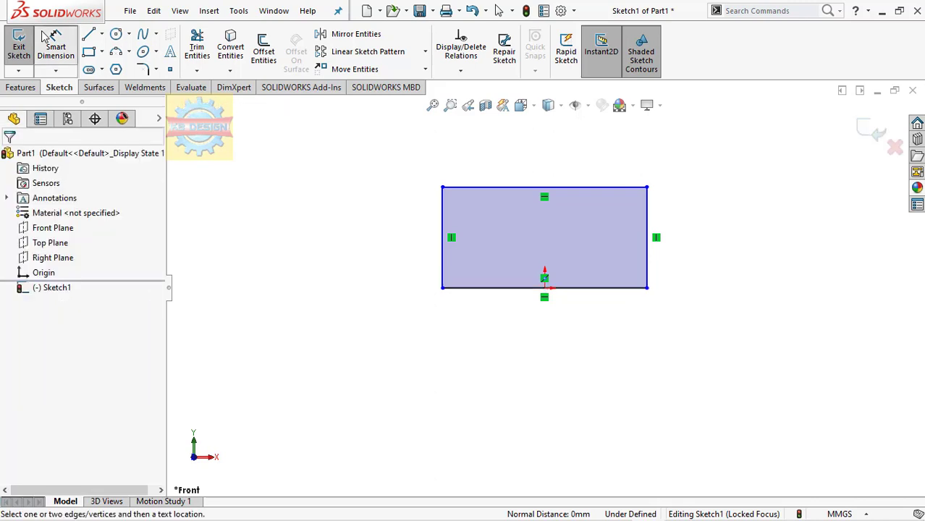
Dimension the rectangle 199.5 wide and 147.5 tall
left_click(519, 288)
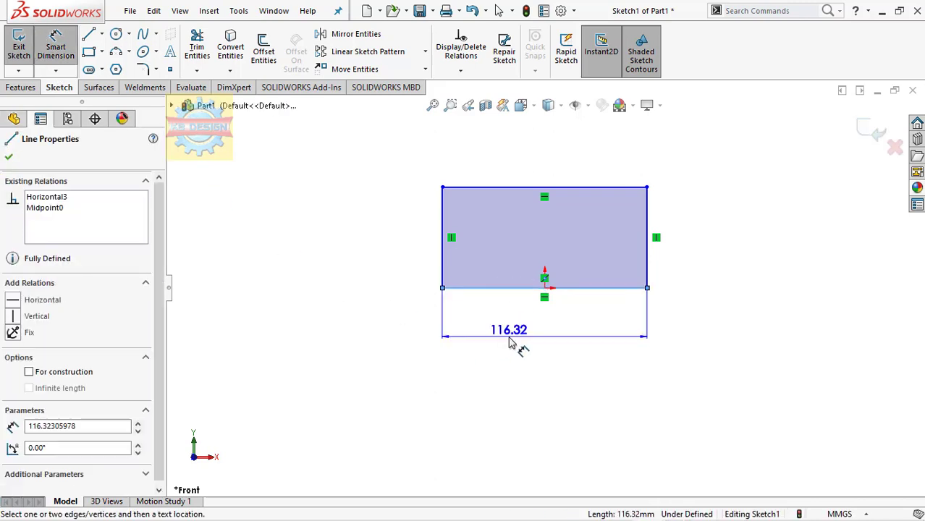
left_click(515, 342)
type("199")
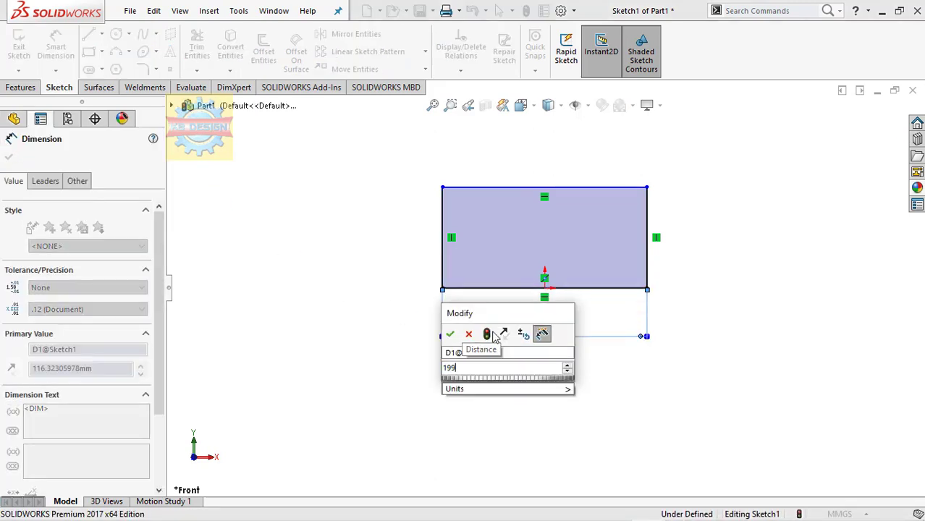
type(".5")
key("Return")
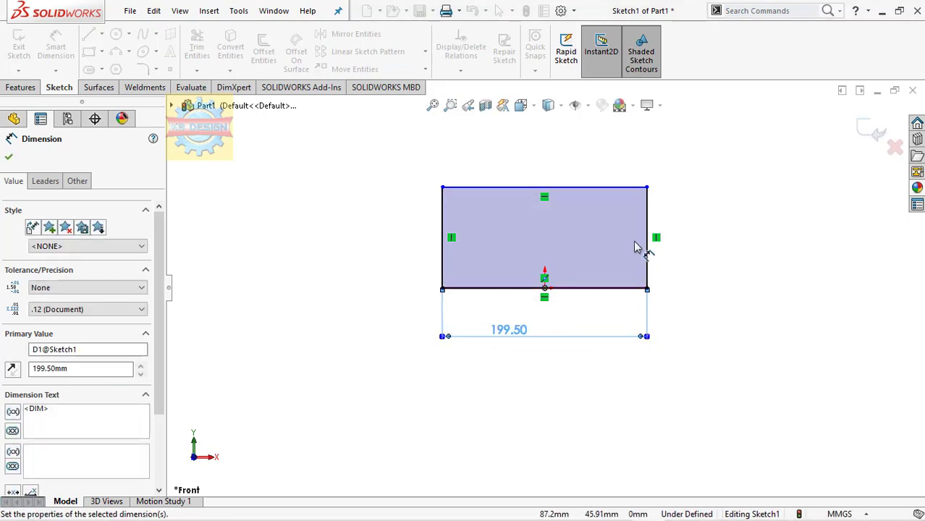
left_click(646, 246)
left_click(696, 268)
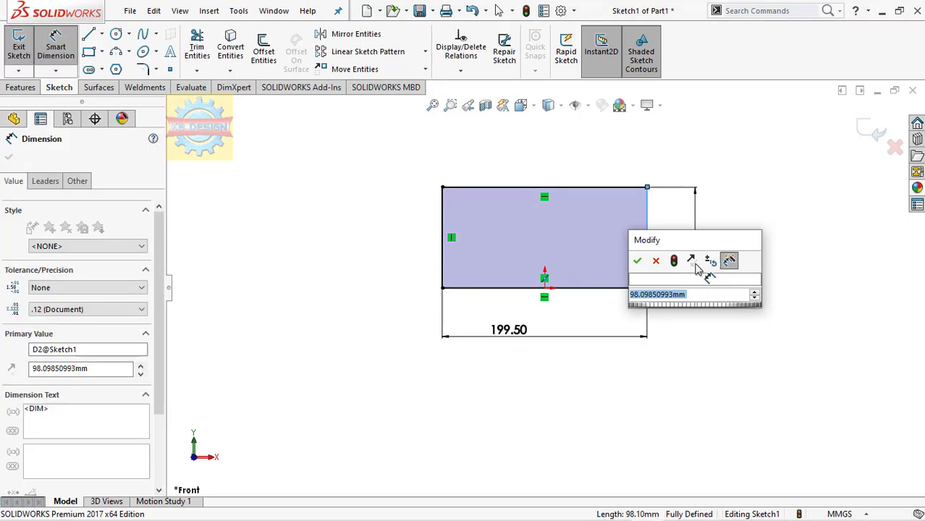
type("147.5")
key("Return")
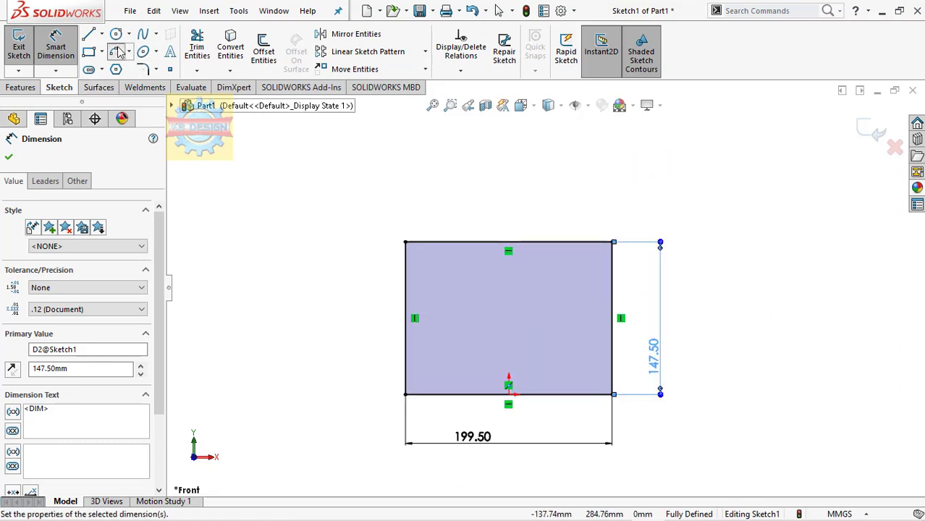
Add a 3-point arc across the top, tangent to the left edge, and trim the top line
left_click(118, 51)
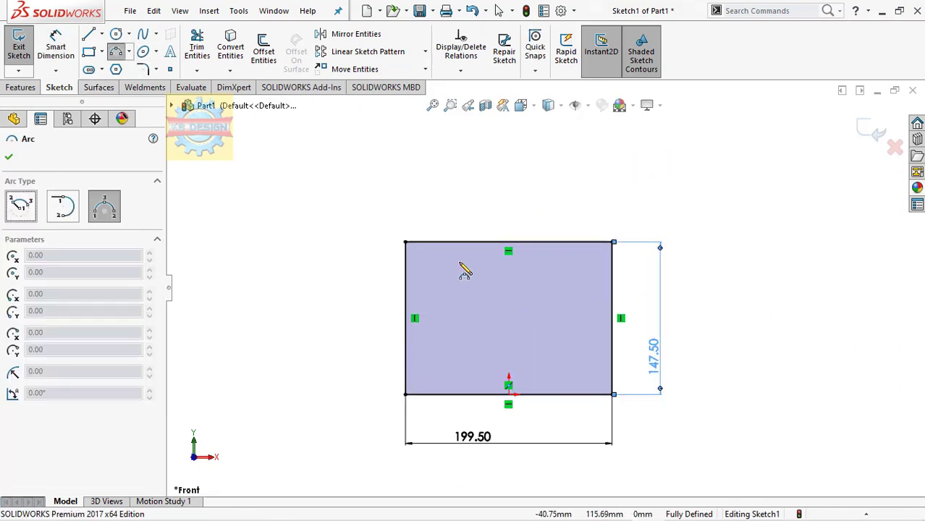
left_click(406, 243)
left_click(611, 243)
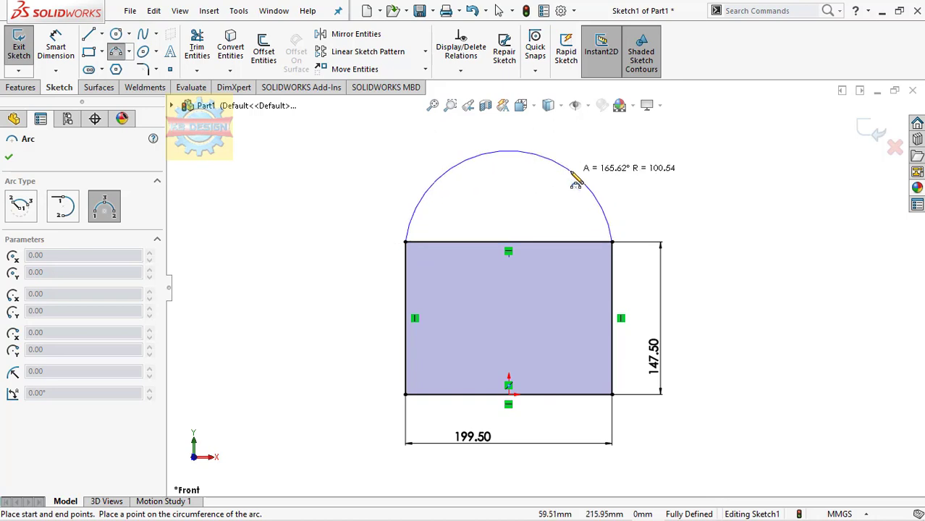
left_click(508, 150)
left_click(415, 207)
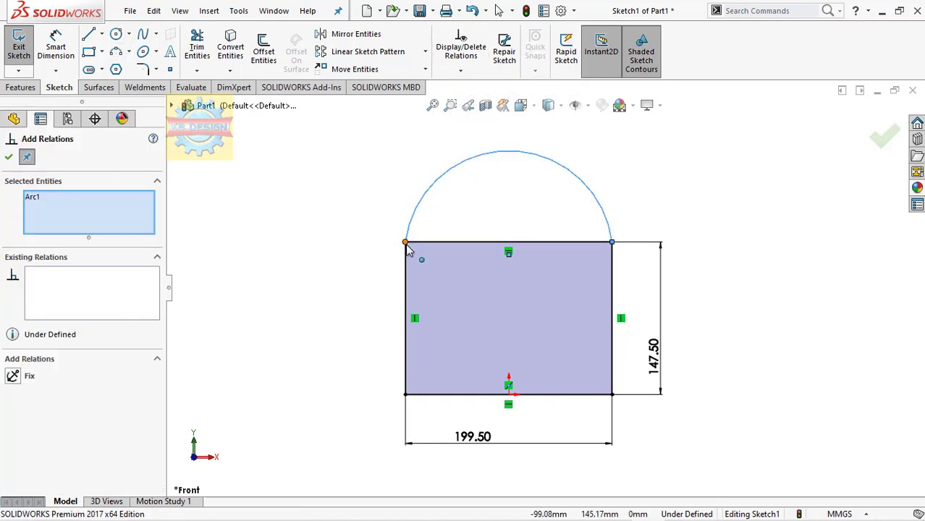
left_click(420, 242)
left_click(13, 376)
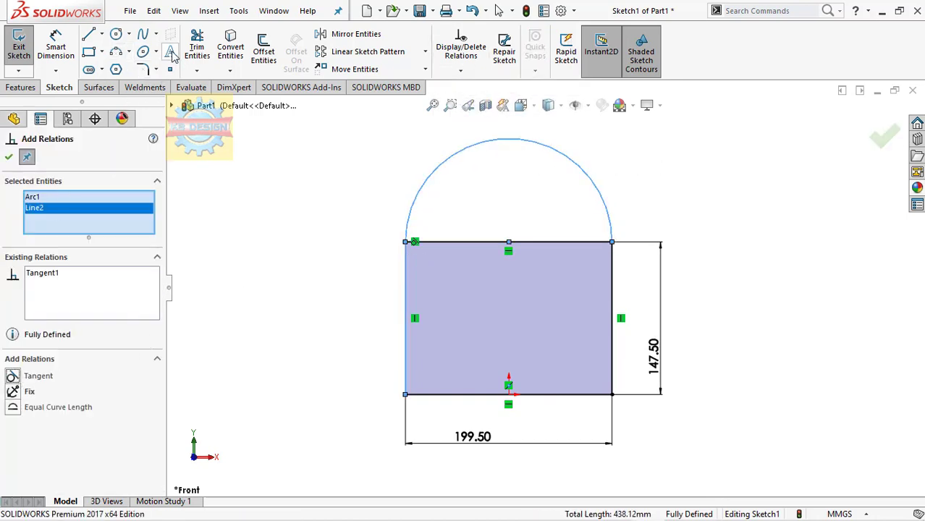
left_click(194, 49)
left_click_drag(598, 217, 623, 244)
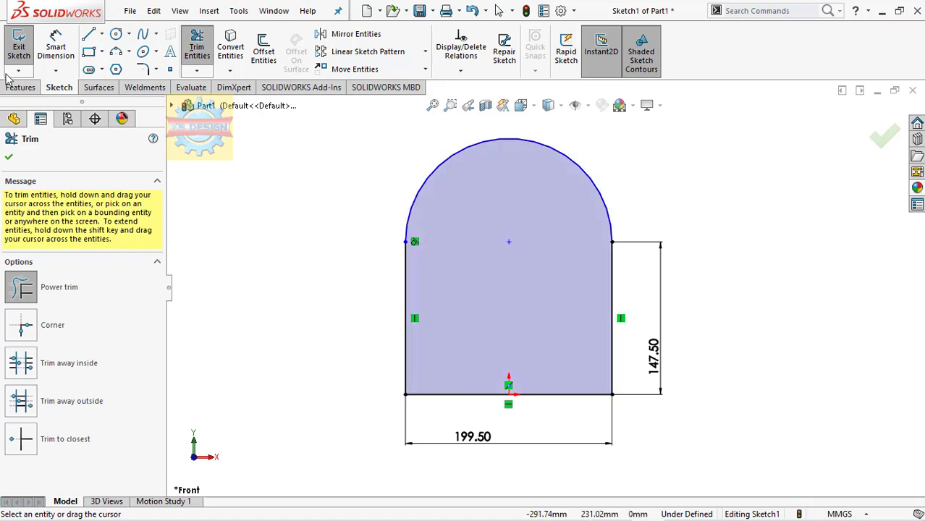
Extrude the arched sketch 2 mm into a plate and select its front face
left_click(11, 86)
left_click(24, 51)
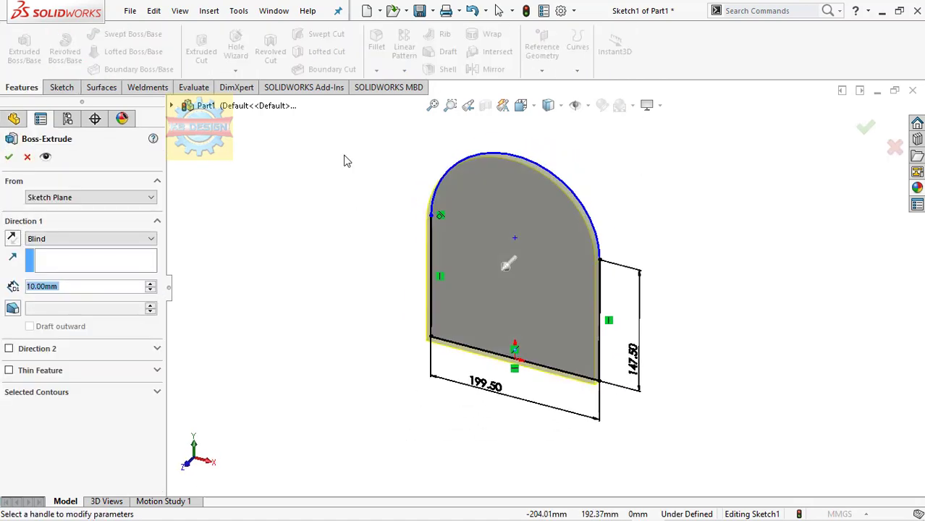
type("2")
key("Return")
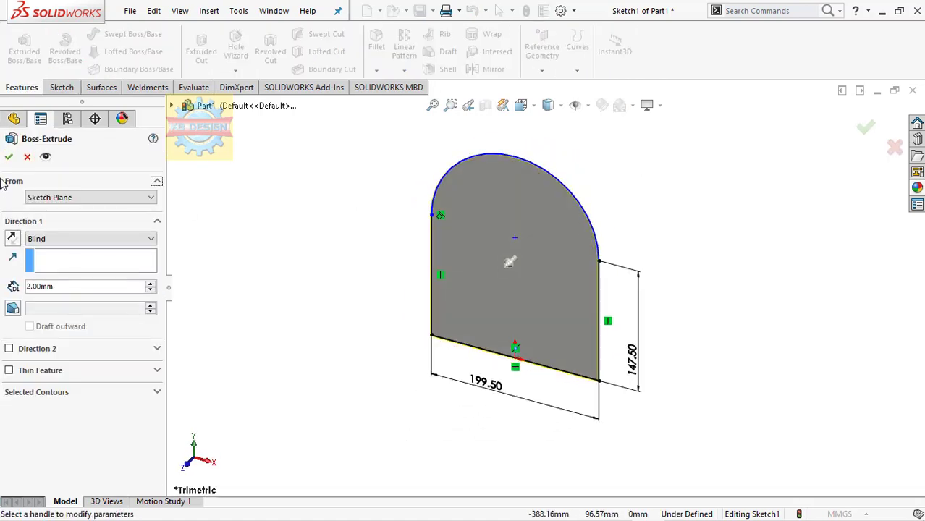
left_click(9, 157)
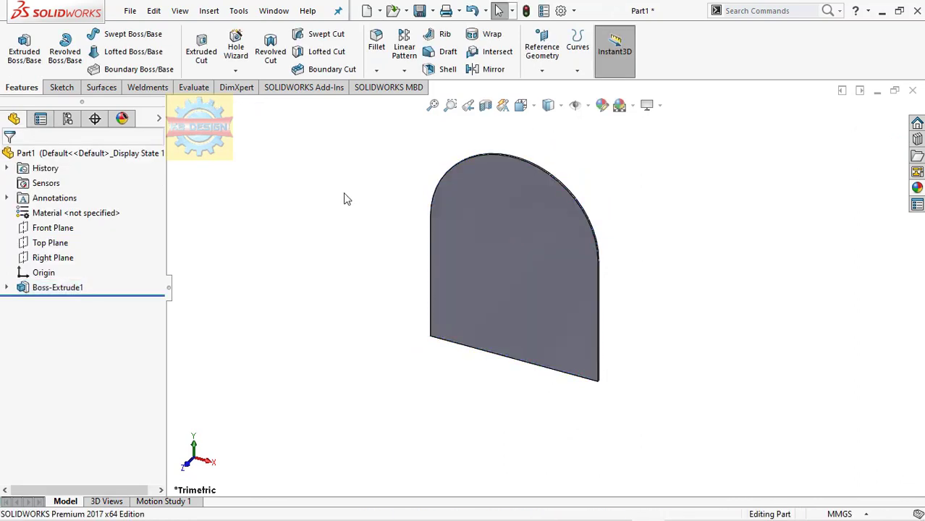
left_click(582, 324)
Start a sketch on the front face, convert its outline, and trim away the bottom edge
left_click(636, 285)
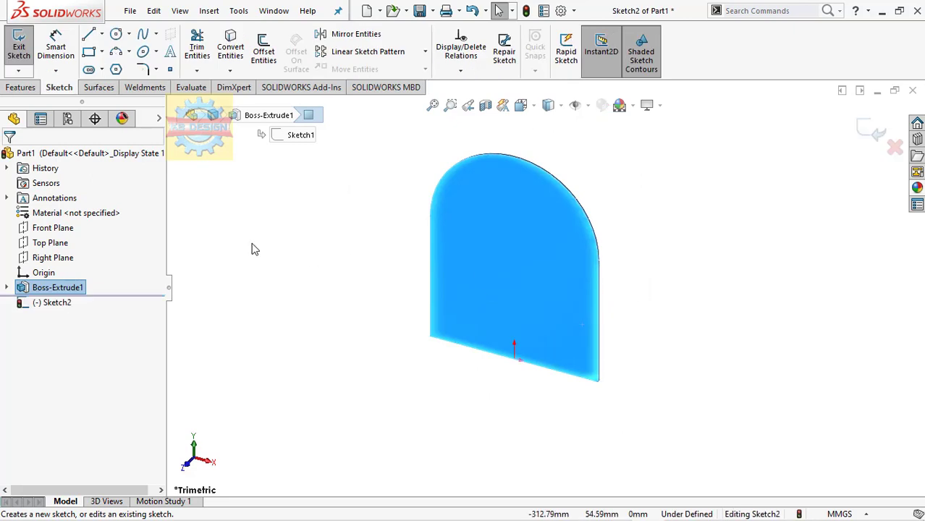
left_click(549, 268)
left_click(230, 47)
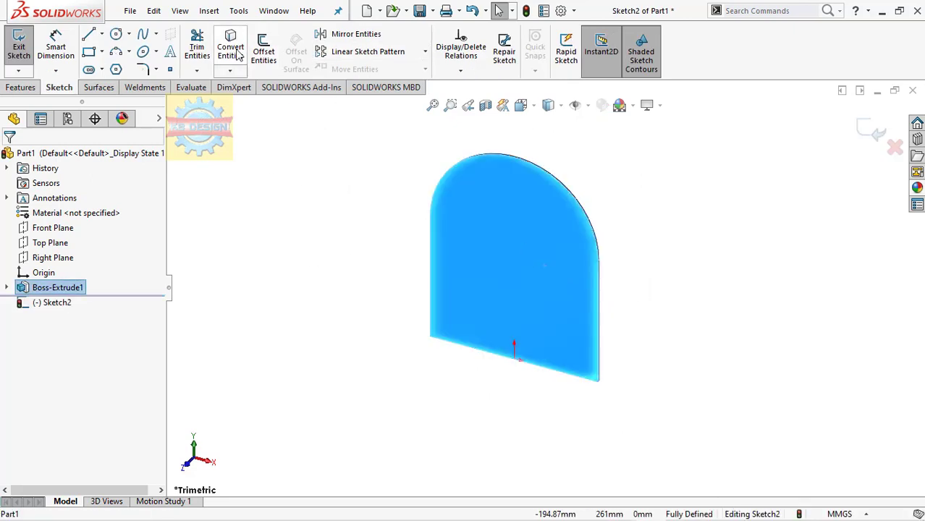
left_click(197, 45)
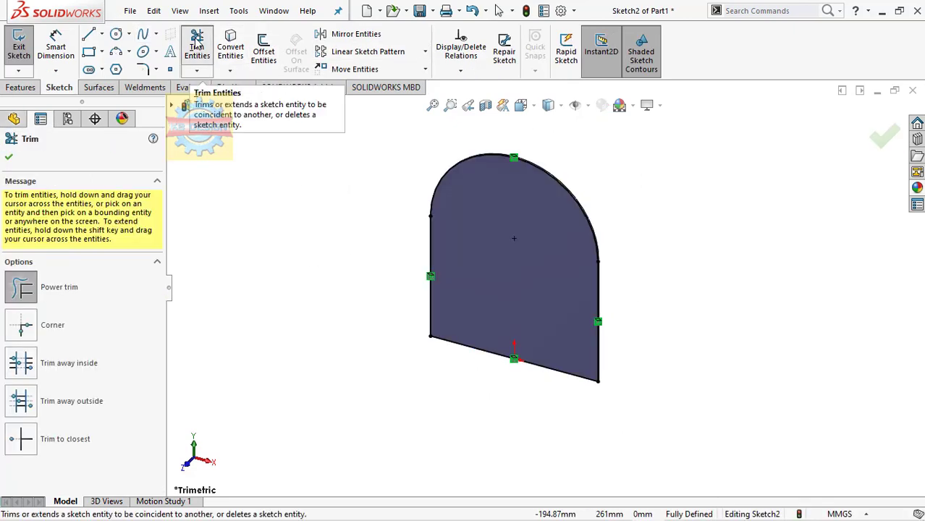
left_click_drag(465, 278, 457, 356)
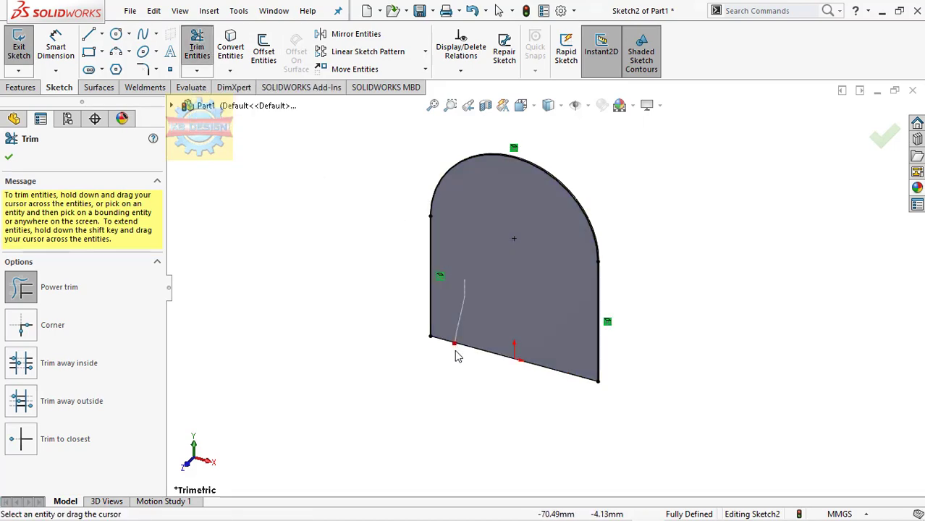
Offset the arched outline 2 mm to the inside
left_click(264, 50)
right_click(265, 53)
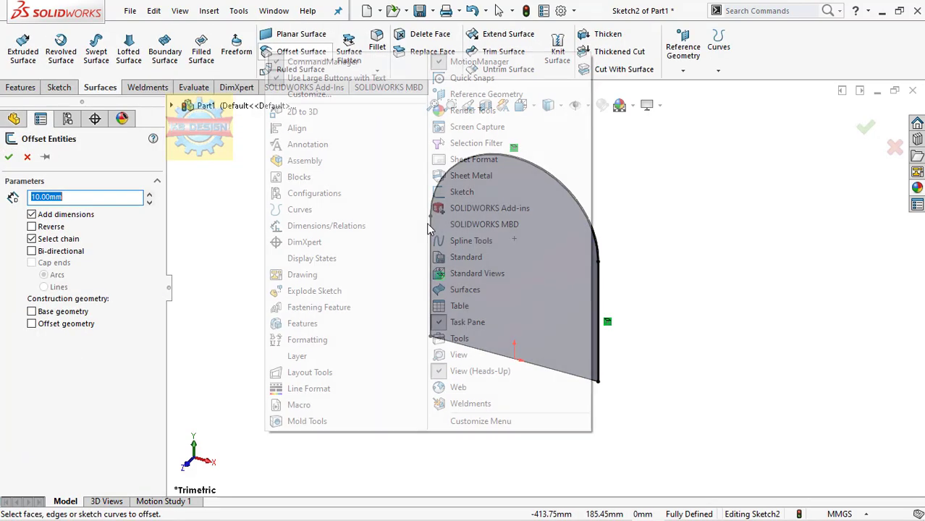
left_click(197, 195)
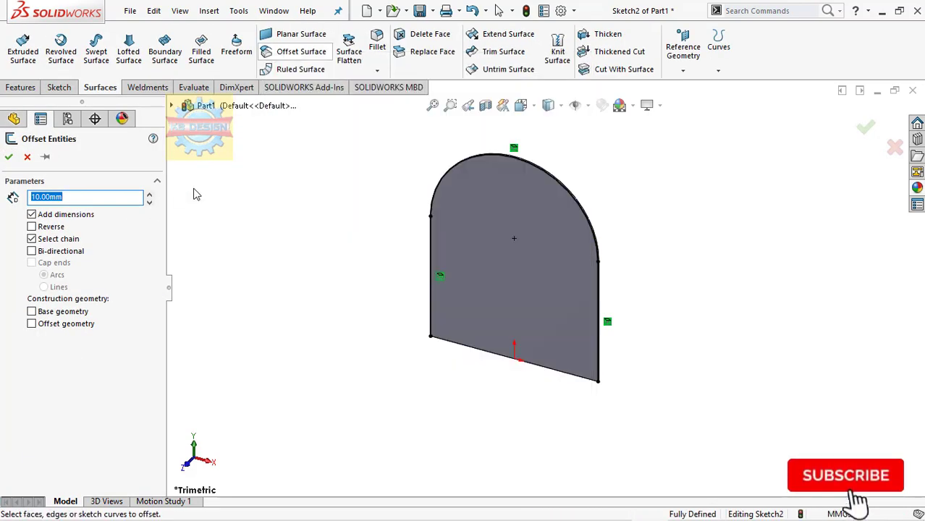
left_click(434, 245)
left_click(32, 227)
type("2")
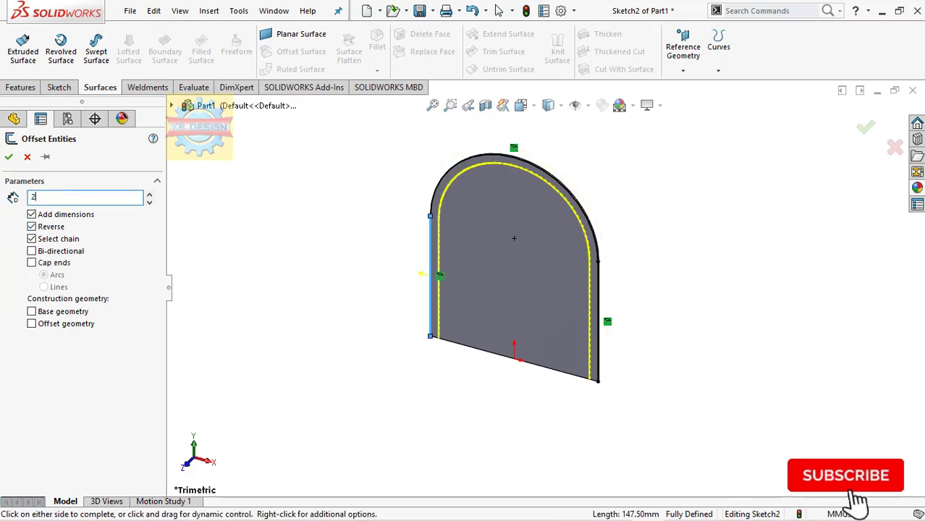
left_click(7, 157)
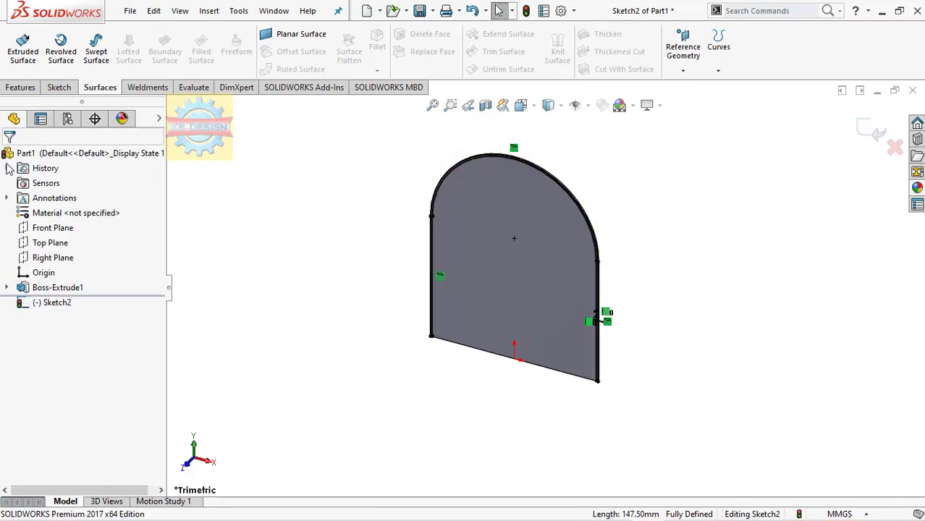
Close the profile's bottom-left and bottom-right ends with short lines
left_click(58, 86)
left_click(88, 34)
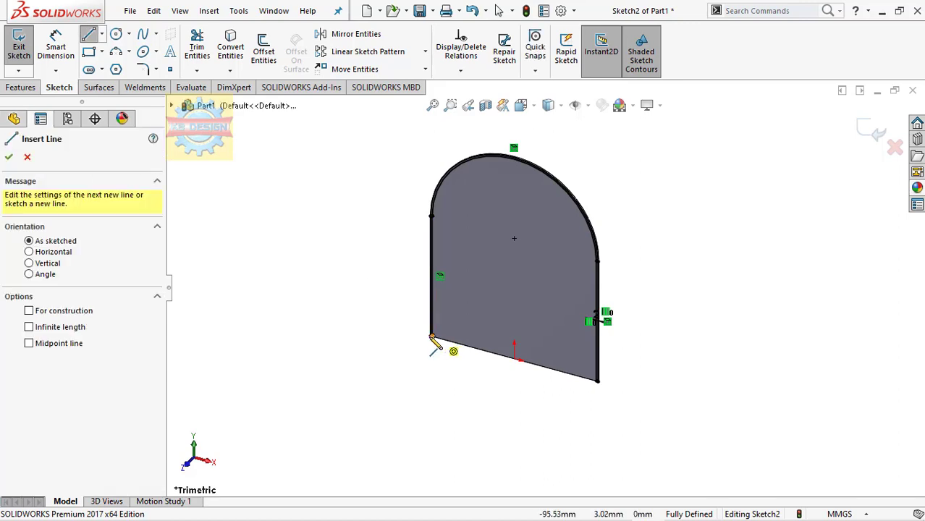
left_click(429, 337)
left_click(432, 338)
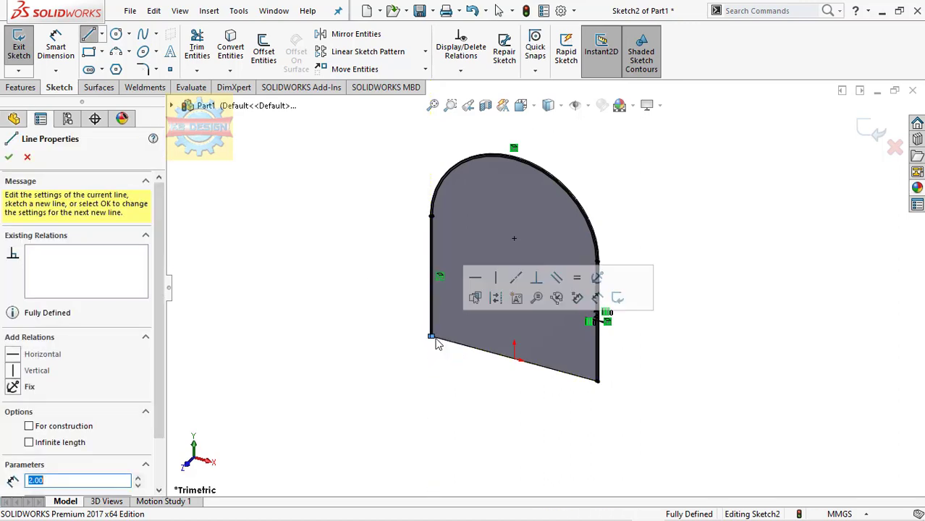
left_click(596, 381)
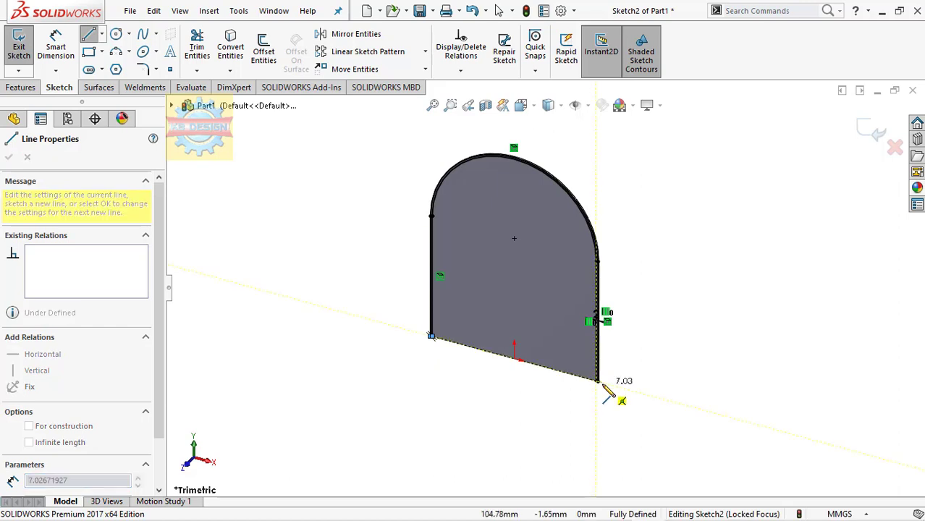
double_click(597, 381)
scroll(604, 387, "down", 3)
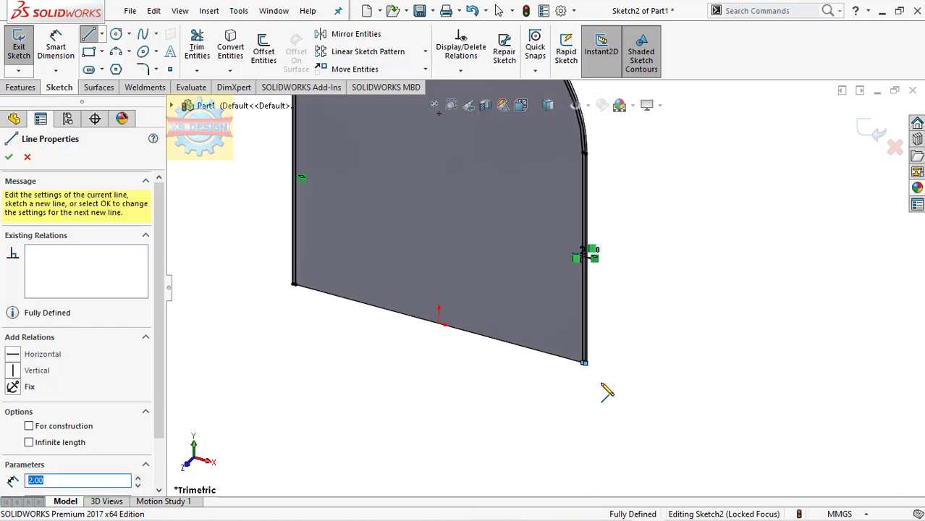
key("Escape")
scroll(593, 376, "down", 3)
scroll(579, 360, "up", 2)
scroll(579, 360, "up", 2)
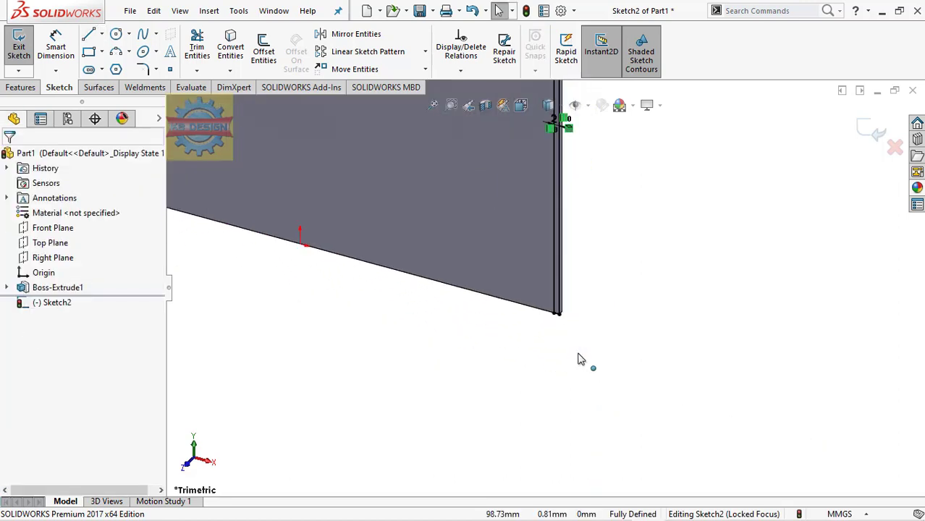
scroll(579, 359, "up", 2)
scroll(579, 360, "up", 2)
scroll(374, 258, "down", 3)
scroll(373, 257, "down", 2)
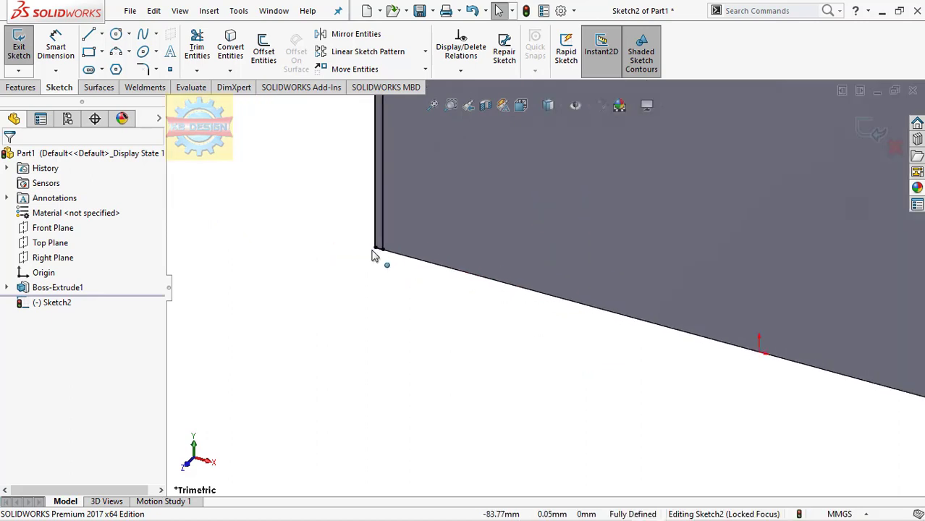
scroll(380, 258, "up", 2)
scroll(390, 260, "up", 3)
scroll(770, 293, "up", 1)
scroll(695, 248, "up", 2)
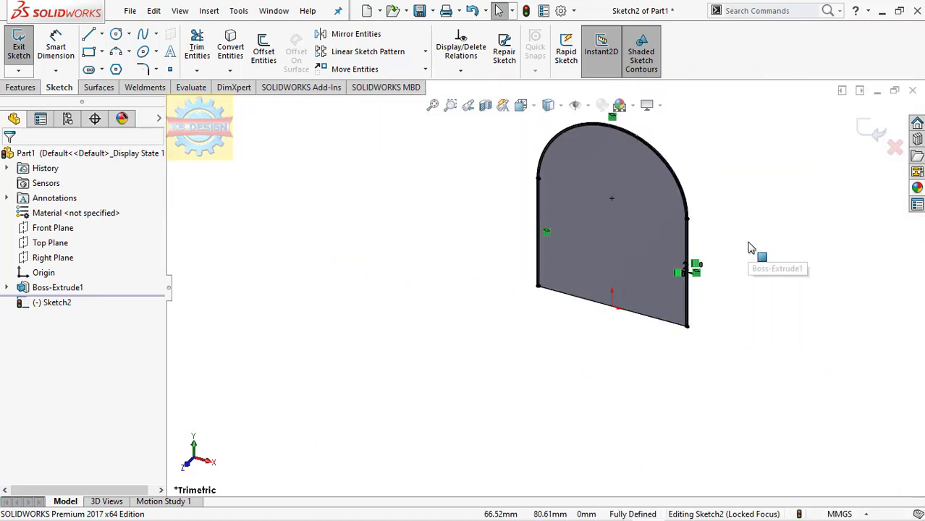
Extrude the thin arched profile 447 mm as a separate body, then orbit to inspect it
key("f")
left_click(21, 87)
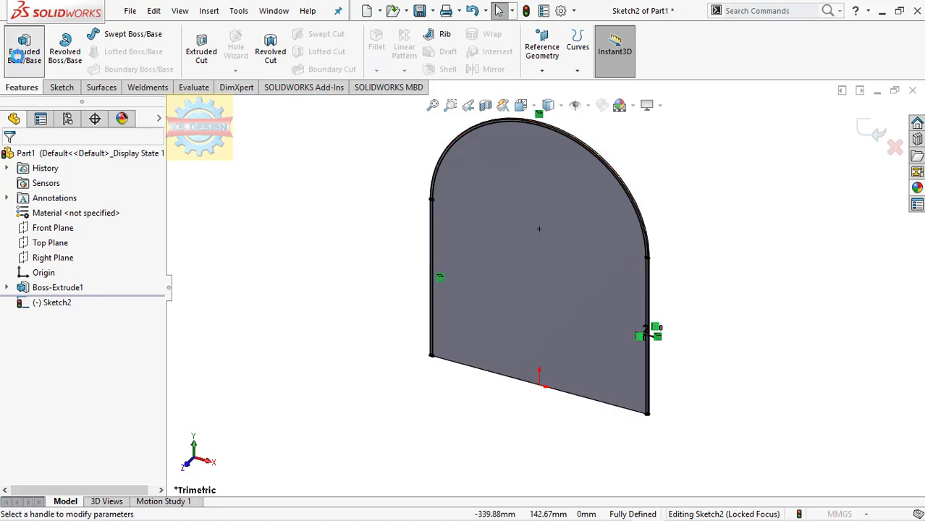
left_click(22, 54)
type("447")
key("Return")
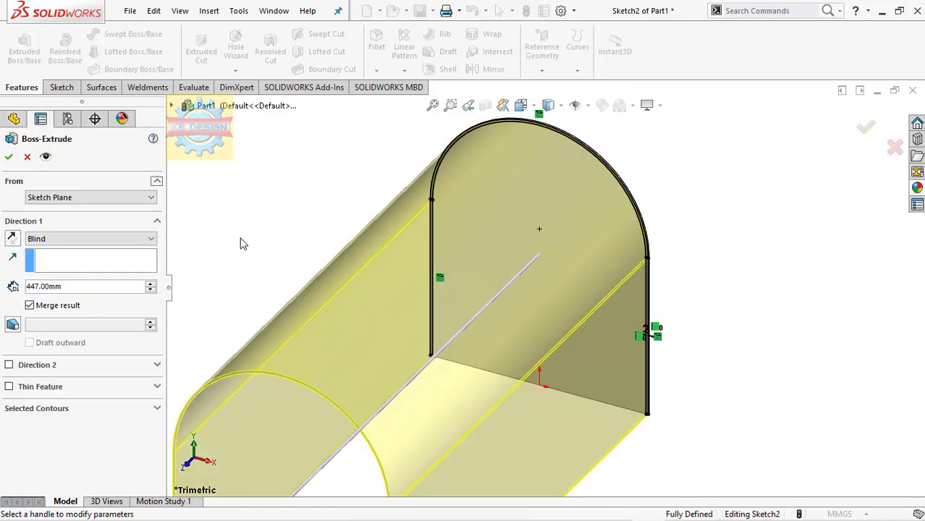
left_click(8, 157)
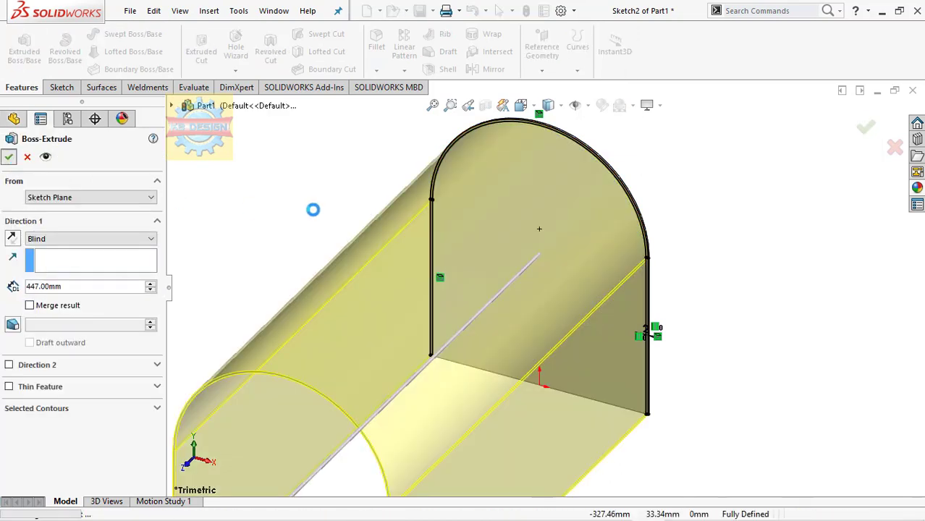
key("f")
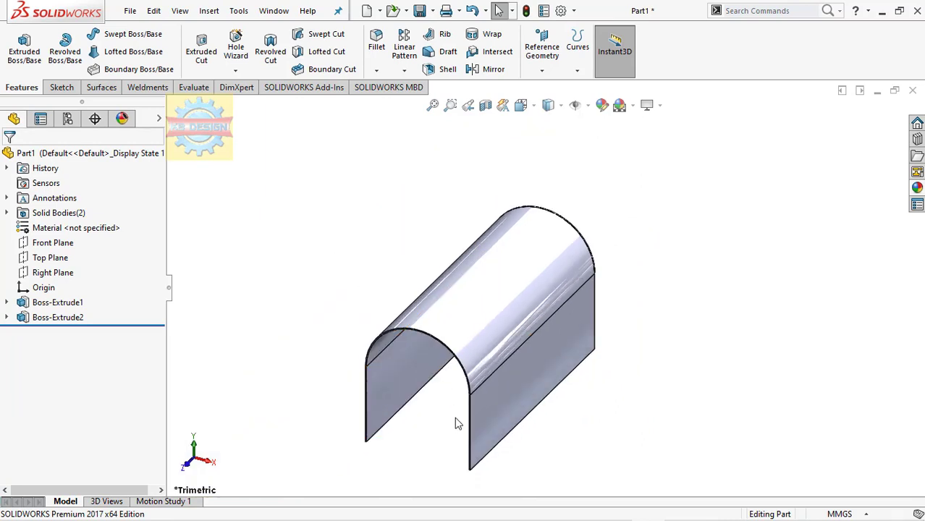
middle_click_drag(451, 422, 483, 394)
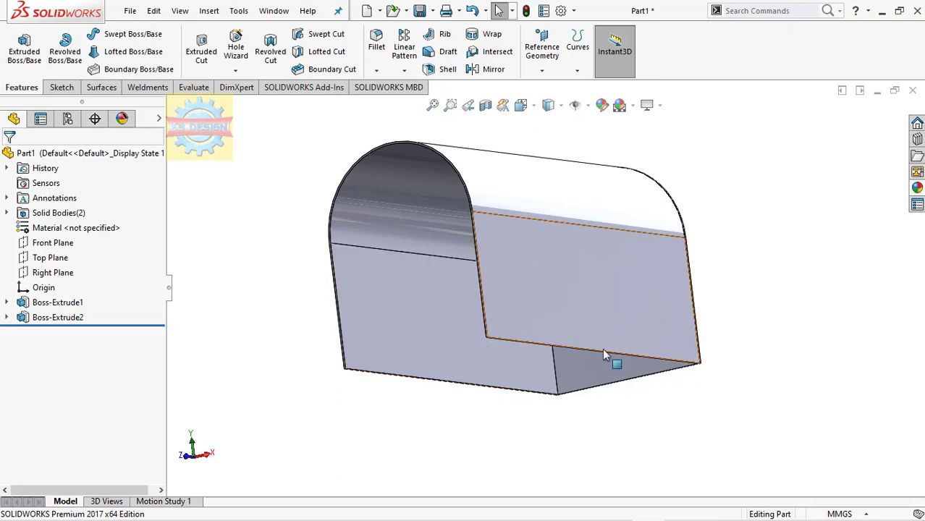
middle_click_drag(602, 348, 598, 373)
scroll(597, 374, "down", 3)
Start a sketch on the shell's arched end face, viewed Normal To
scroll(558, 330, "down", 3)
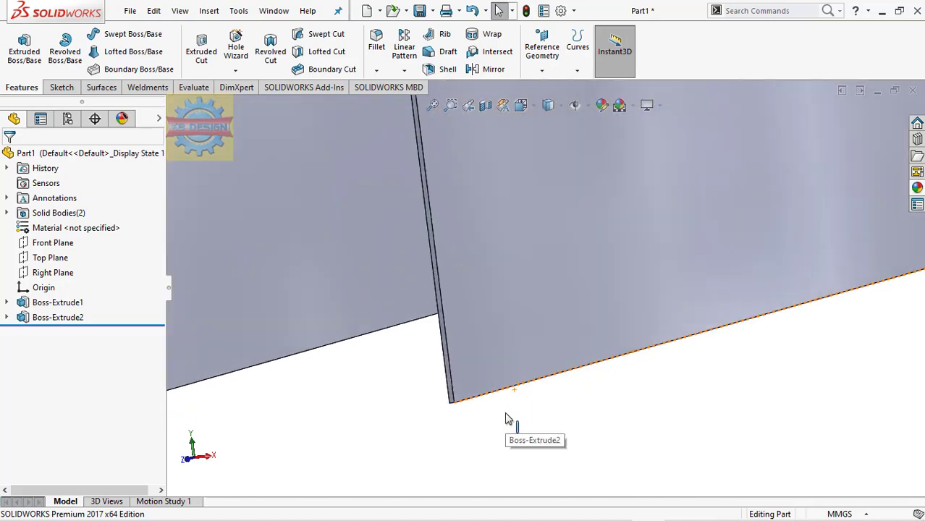
left_click(445, 390)
left_click(557, 347)
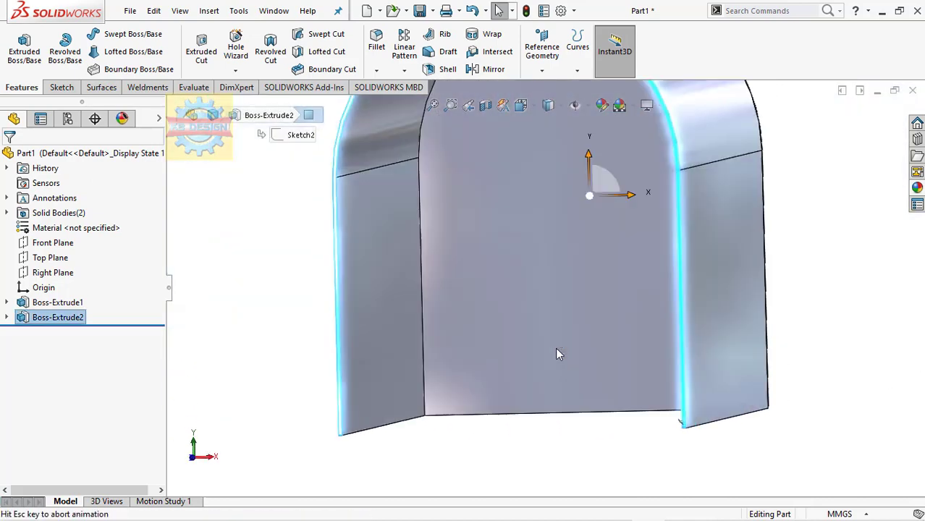
left_click(61, 87)
left_click(19, 47)
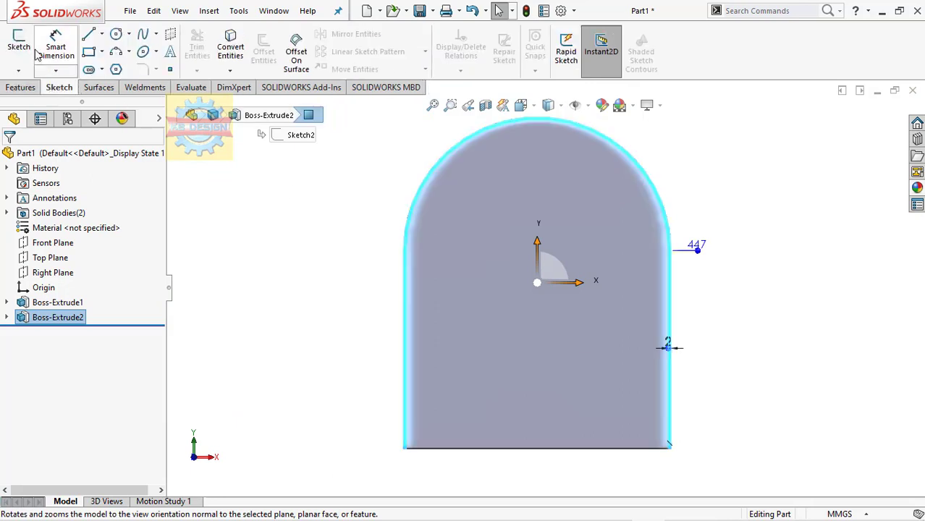
left_click(223, 53)
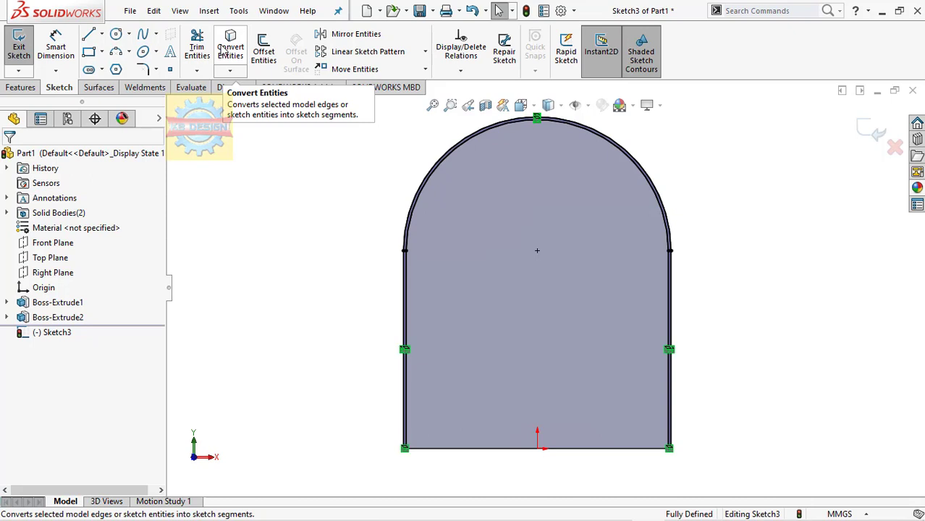
key("ctrl+z")
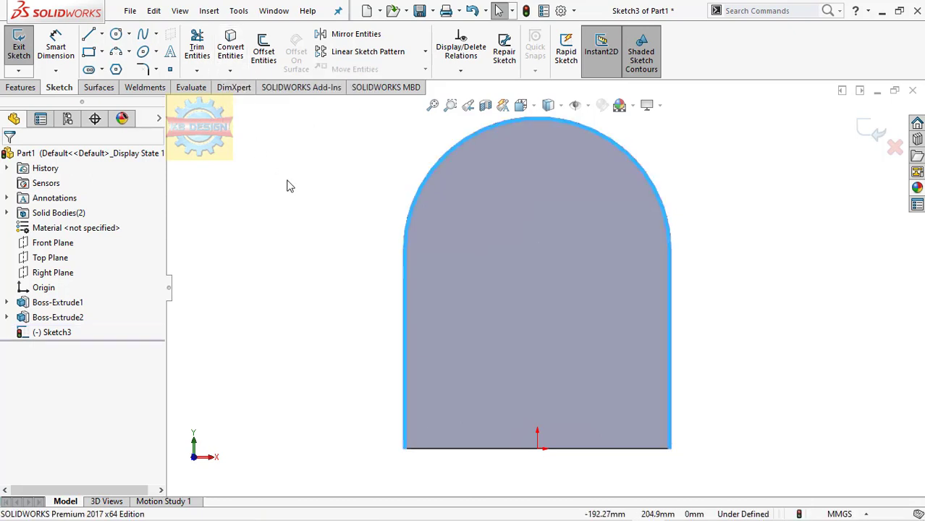
left_click(290, 185)
Convert the left edge, top arc and right edge, then offset the chain 2 mm
left_click(234, 33)
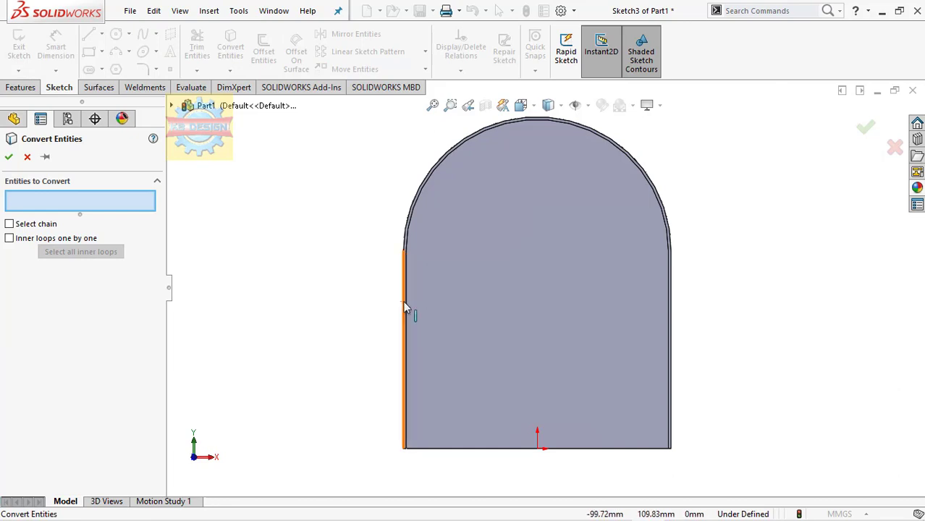
left_click(403, 308)
left_click(403, 234)
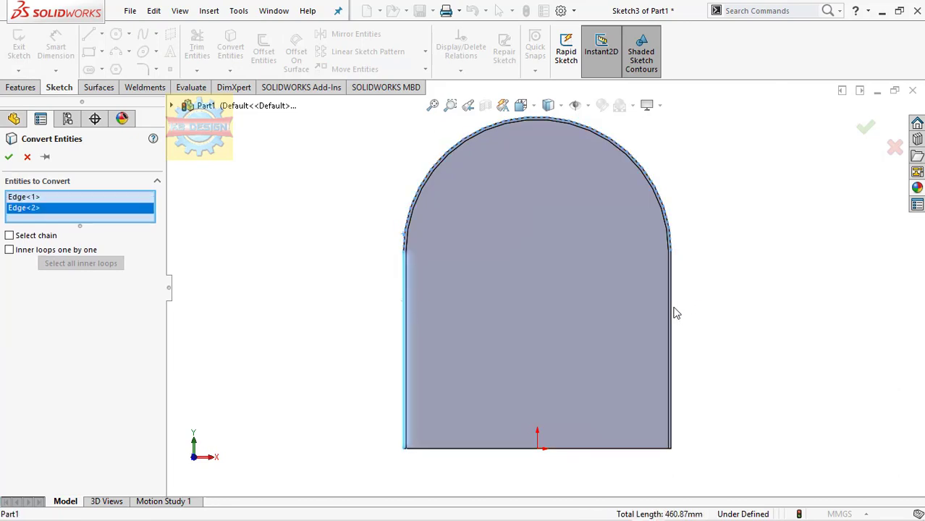
left_click(670, 312)
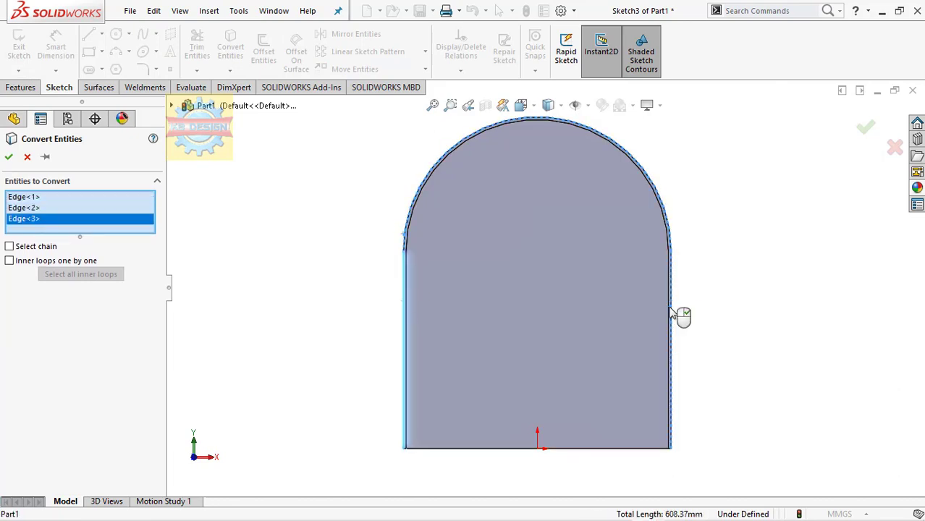
left_click(8, 156)
left_click(264, 58)
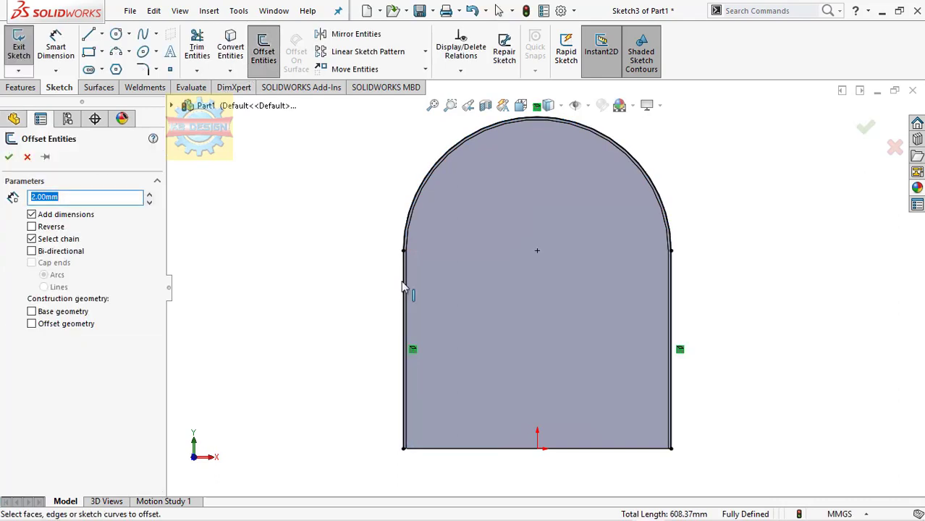
left_click(403, 287)
left_click(9, 156)
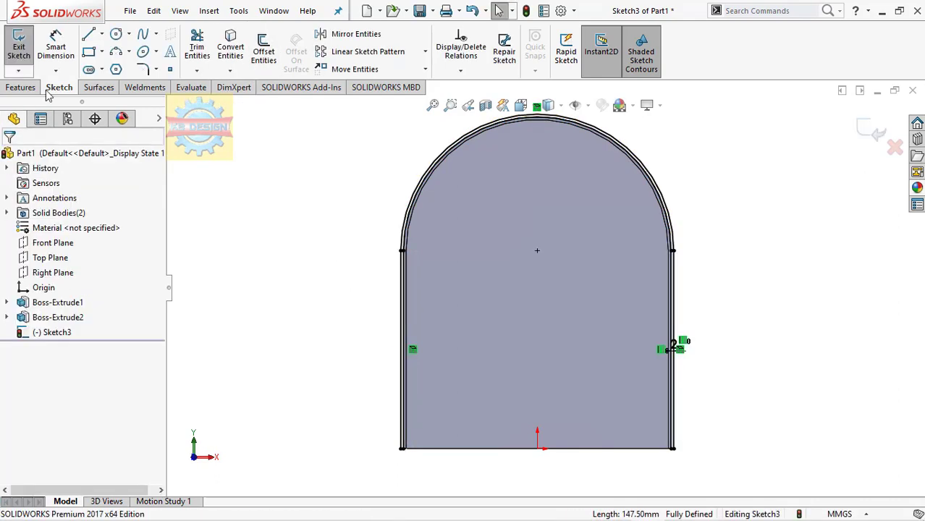
Close the sketch's bottom-left and bottom-right corners with short lines
left_click(89, 34)
left_click(400, 449)
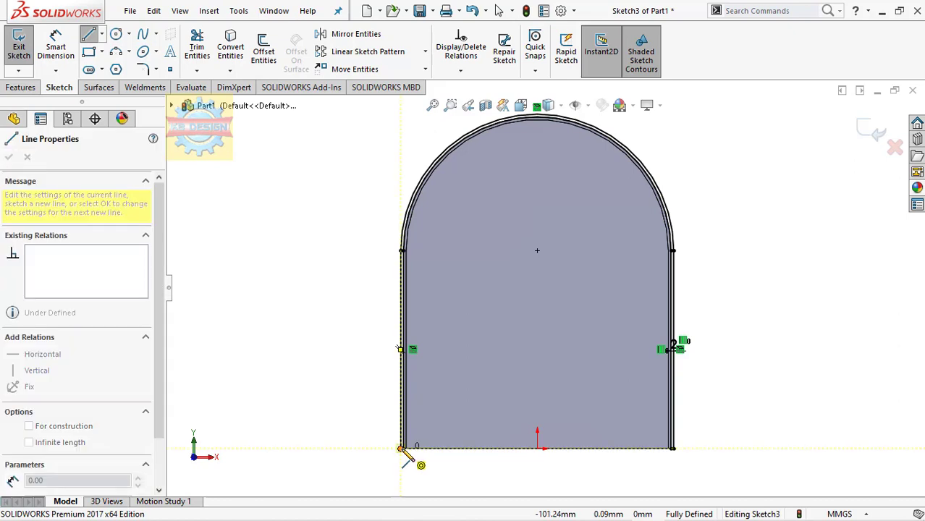
scroll(403, 447, "down", 1)
key("Escape")
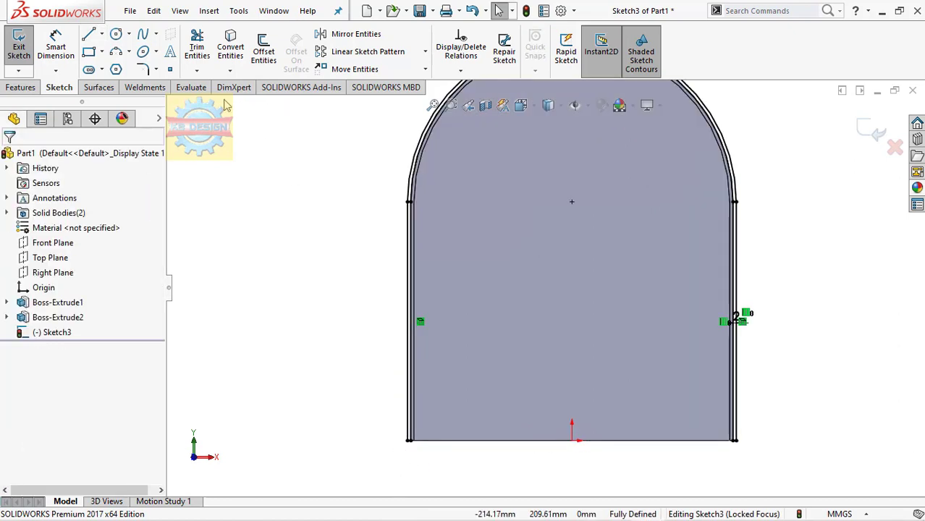
left_click(88, 34)
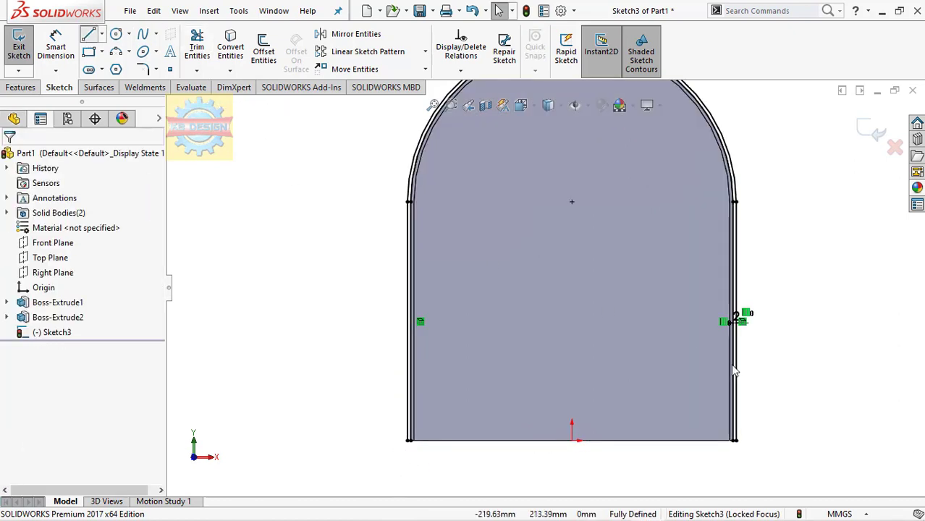
left_click(734, 440)
Extrude the rim 10 mm in the reversed direction as a separate body
key("Escape")
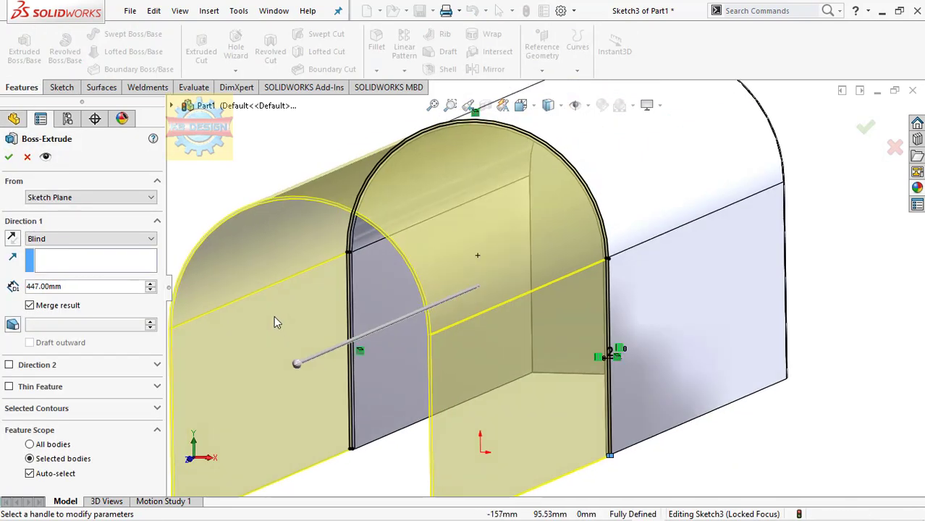
left_click(60, 303)
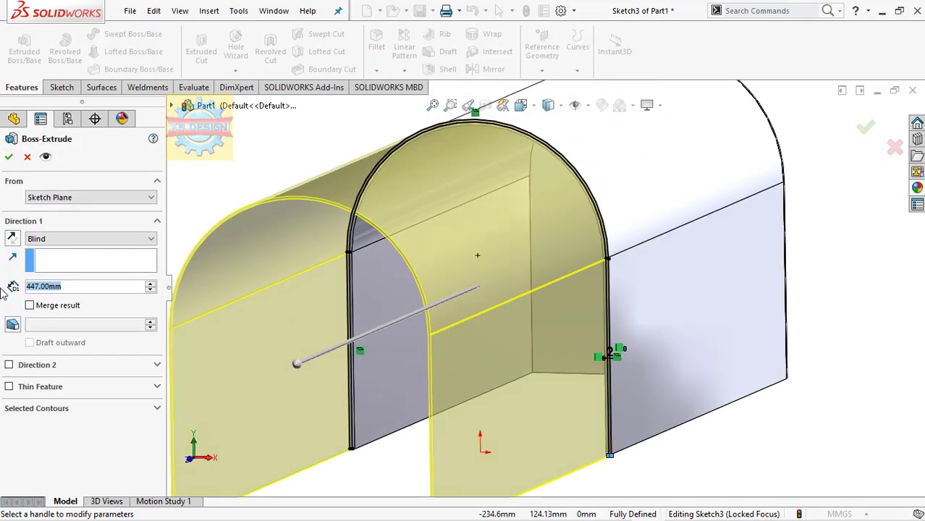
type("10")
key("Return")
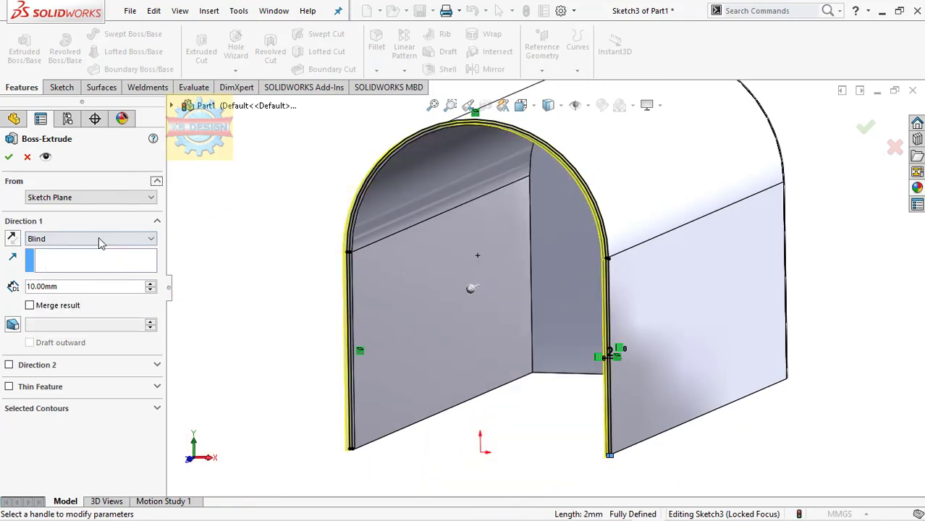
left_click(15, 244)
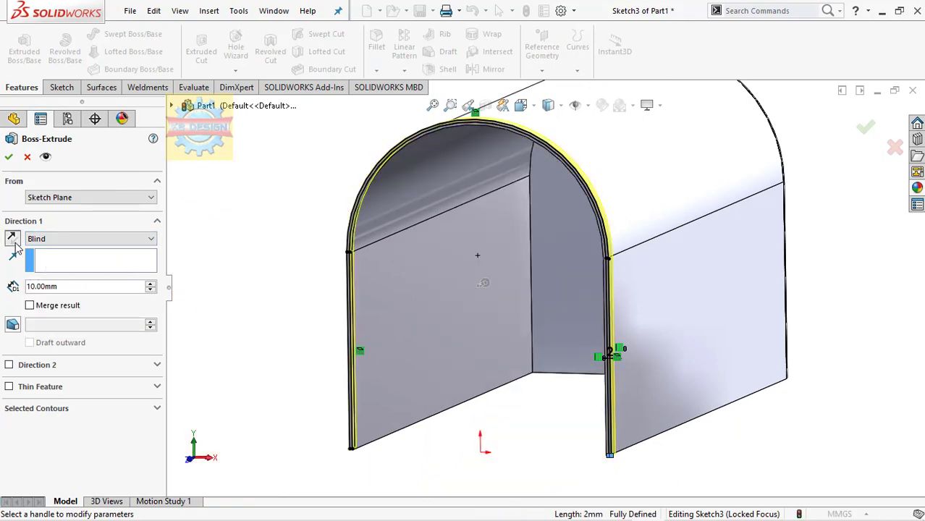
left_click(9, 158)
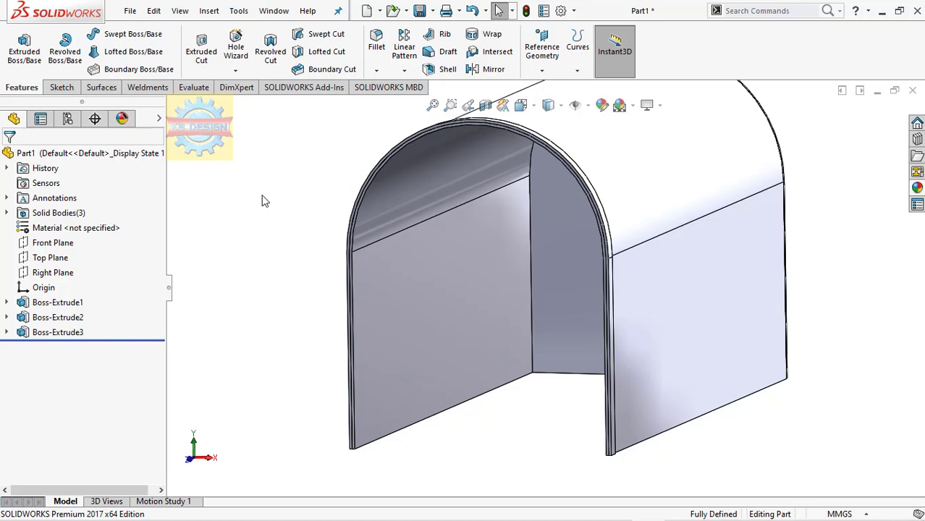
Hide the long shell body and view the Boss-Extrude3 panel face Normal To
left_click(482, 248)
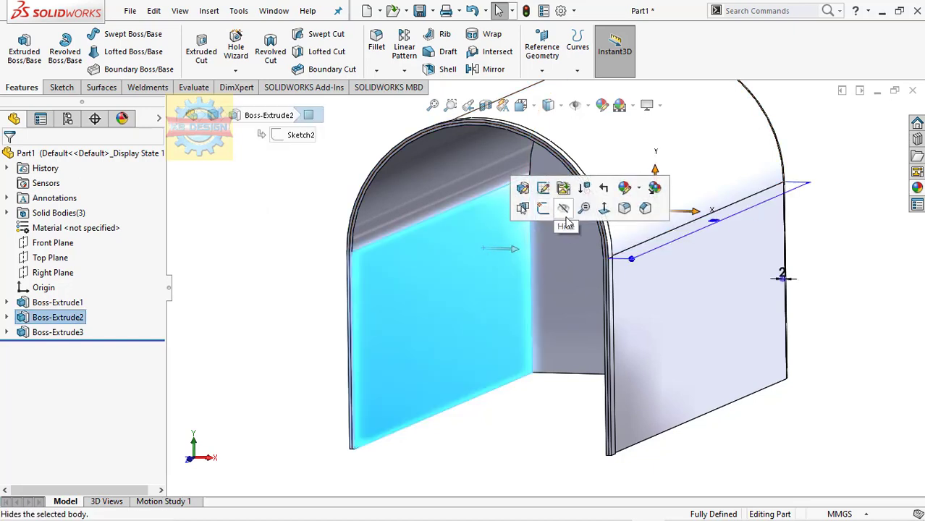
left_click(565, 210)
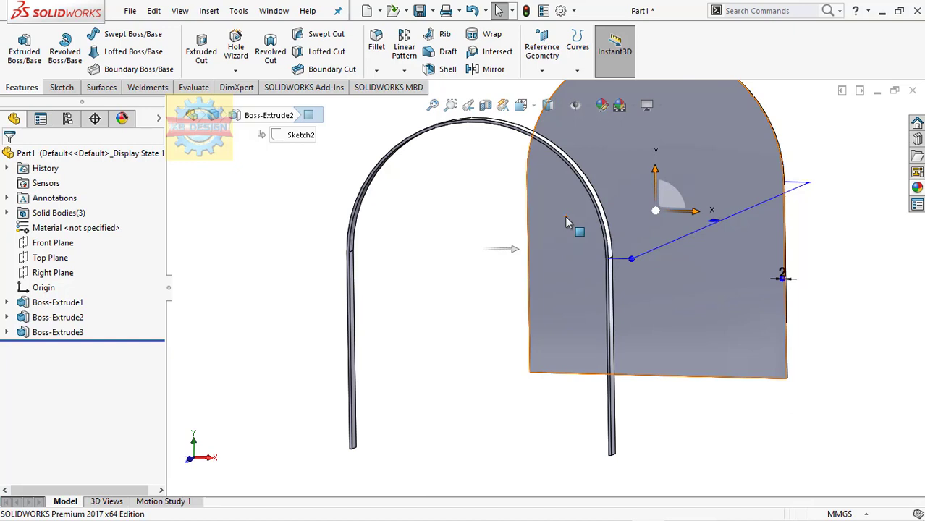
scroll(434, 465, "down", 3)
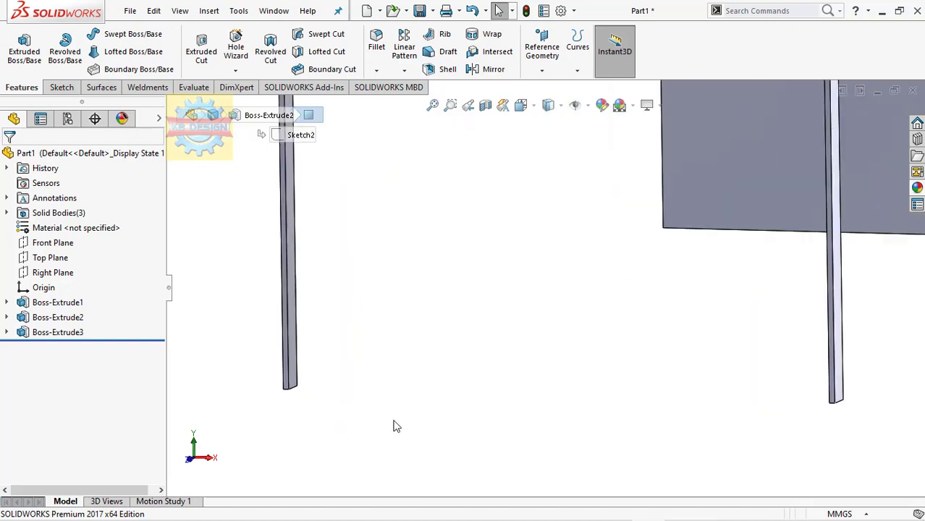
scroll(396, 427, "down", 2)
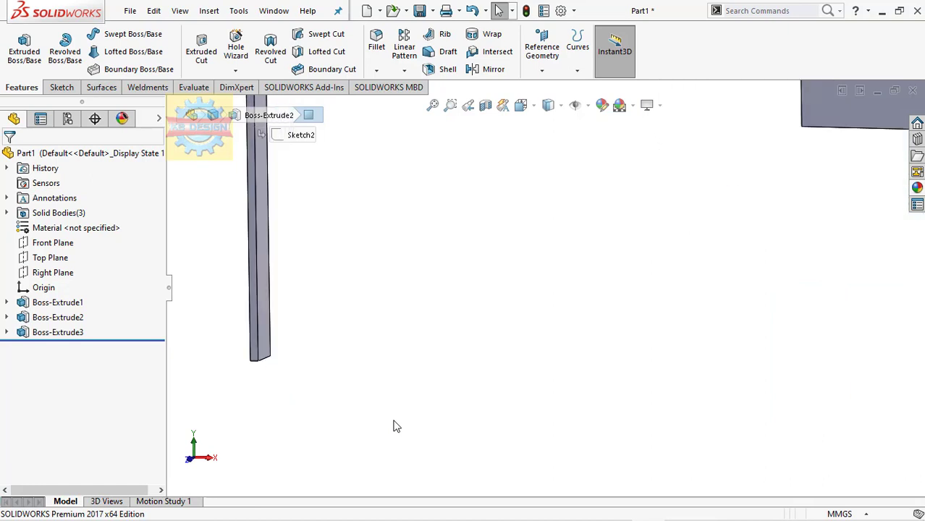
left_click(253, 345)
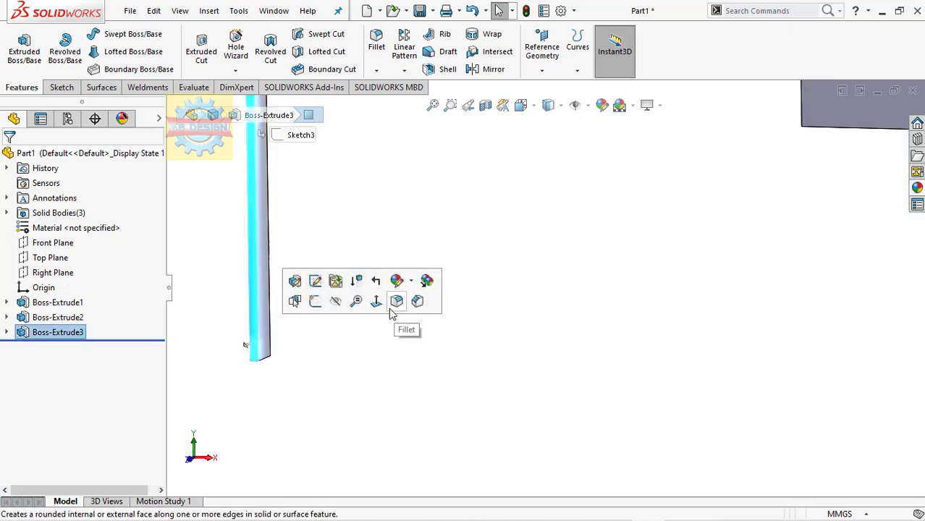
left_click(377, 302)
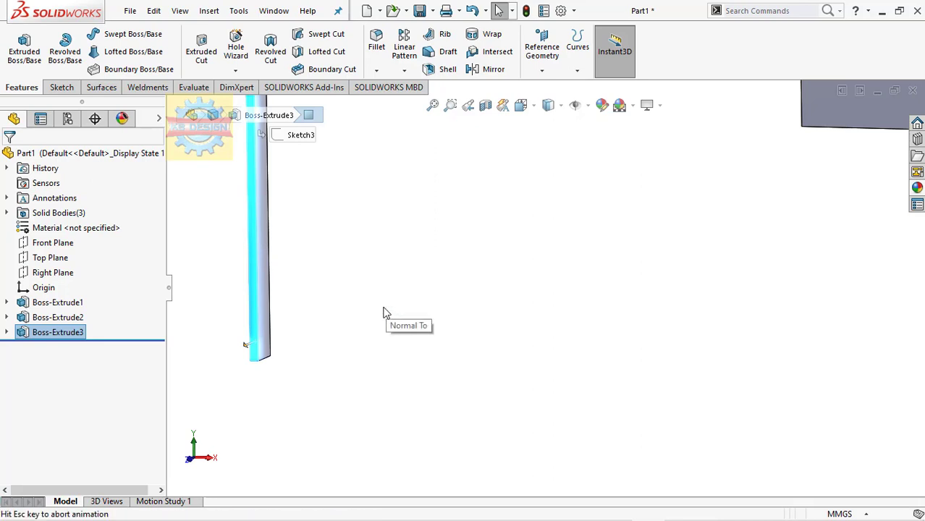
left_click(61, 87)
Start Sketch4 on the panel face and convert its left edge, top arc and right edge
left_click(21, 40)
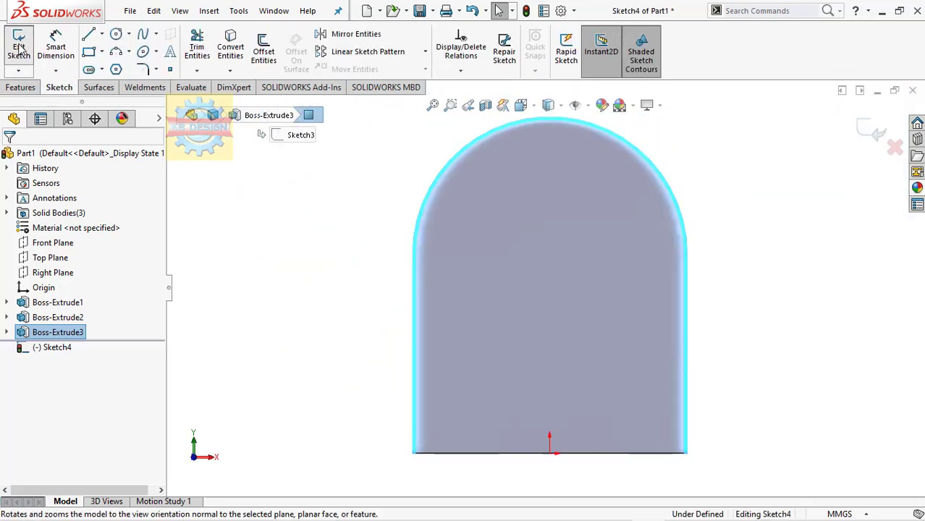
left_click(414, 290)
left_click(416, 244)
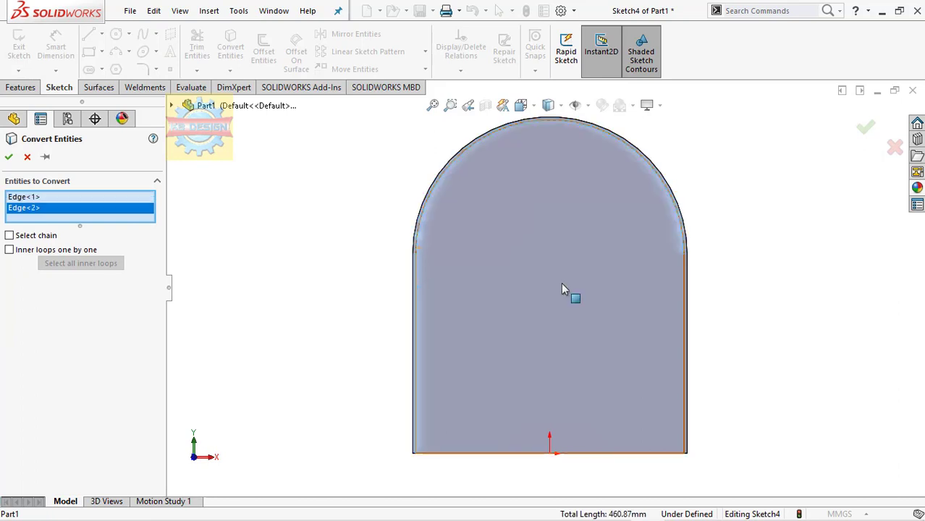
left_click(685, 276)
left_click(9, 157)
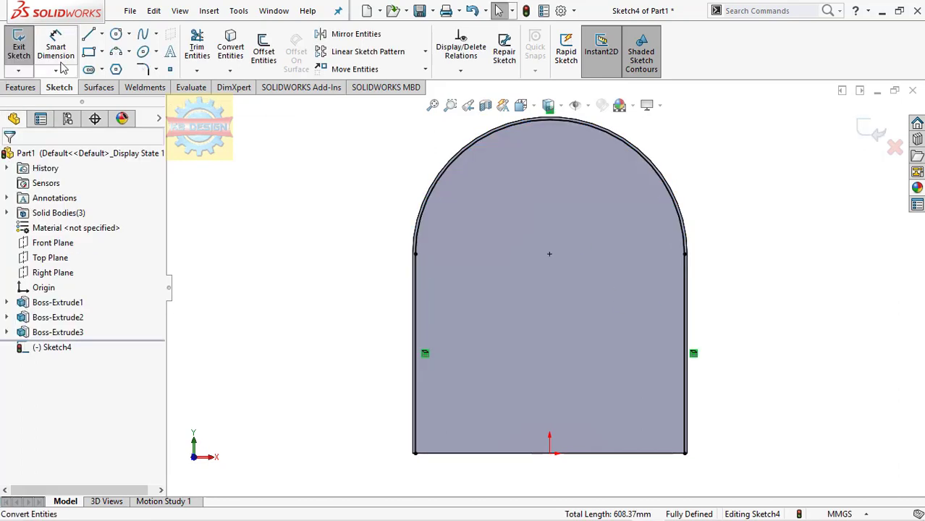
Close the outline with a 199.5 mm line across the bottom corners
left_click(89, 34)
left_click(414, 453)
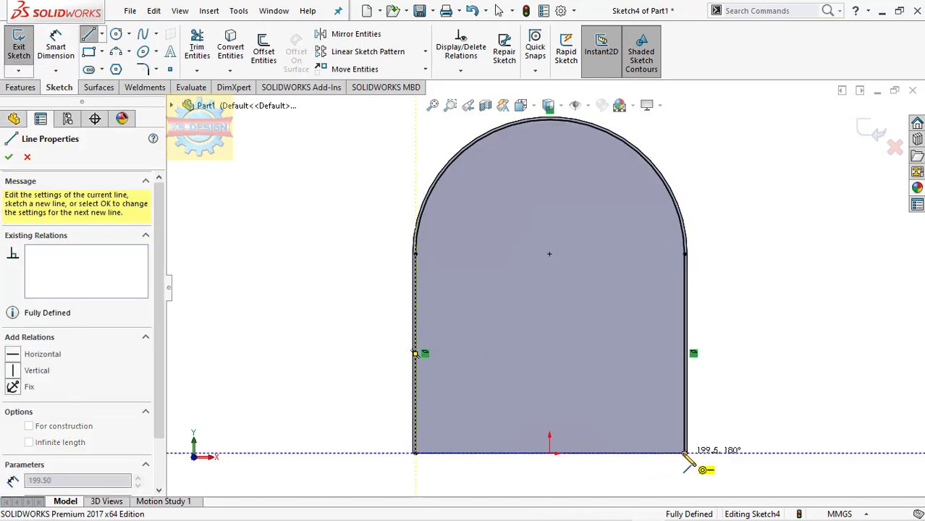
left_click(684, 453)
key("Escape")
middle_click_drag(608, 341, 554, 369)
left_click(21, 87)
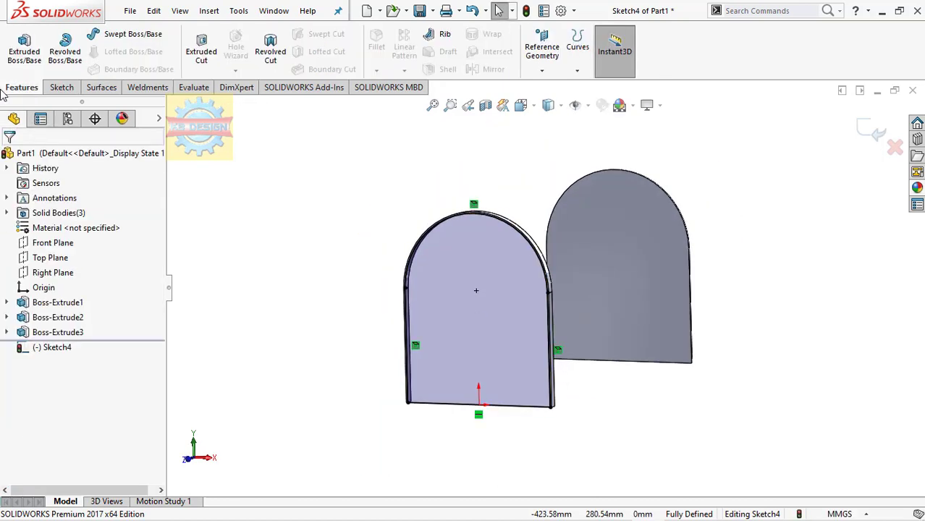
Extrude Sketch4 2 mm in Direction 1 and 2 mm in Direction 2
left_click(24, 47)
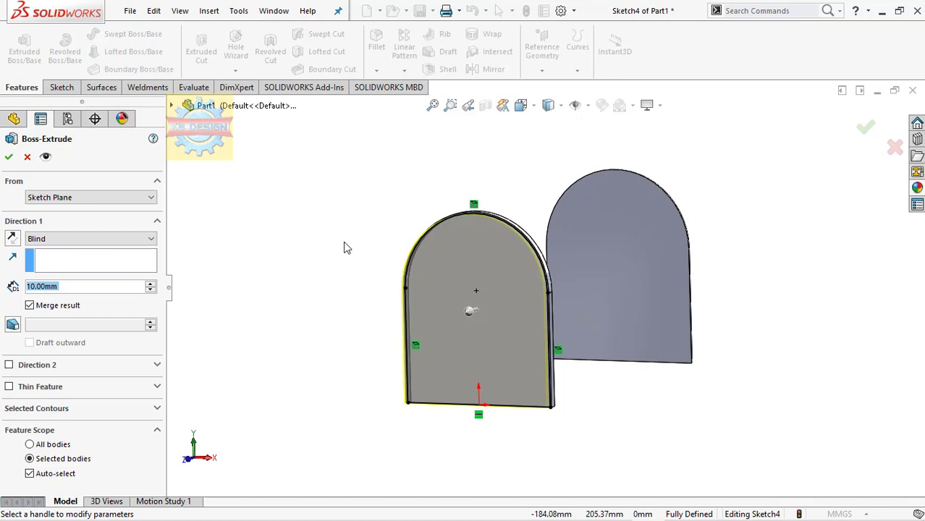
type("2")
key("Return")
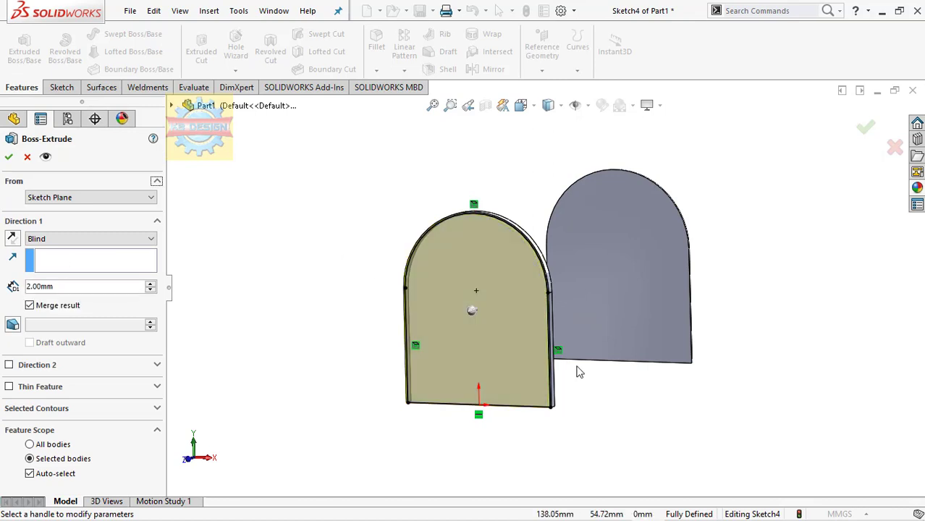
scroll(577, 371, "down", 1)
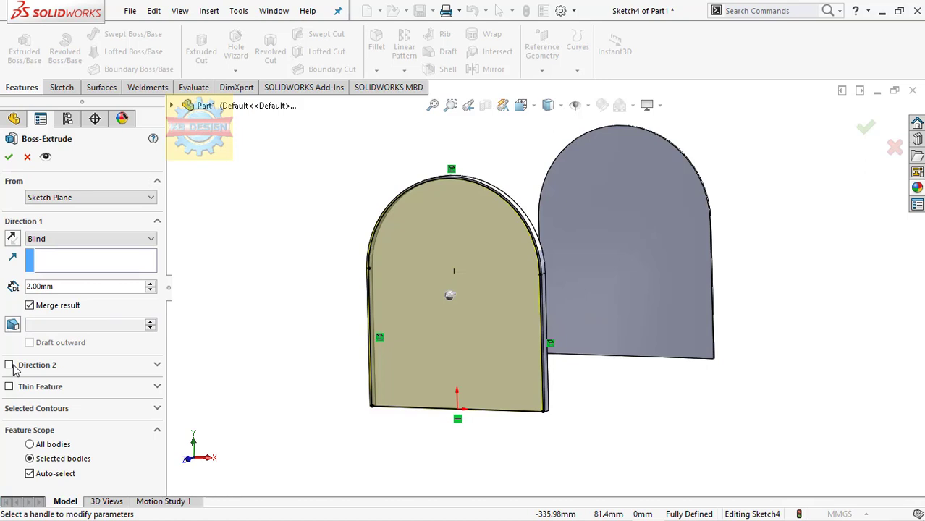
left_click(8, 366)
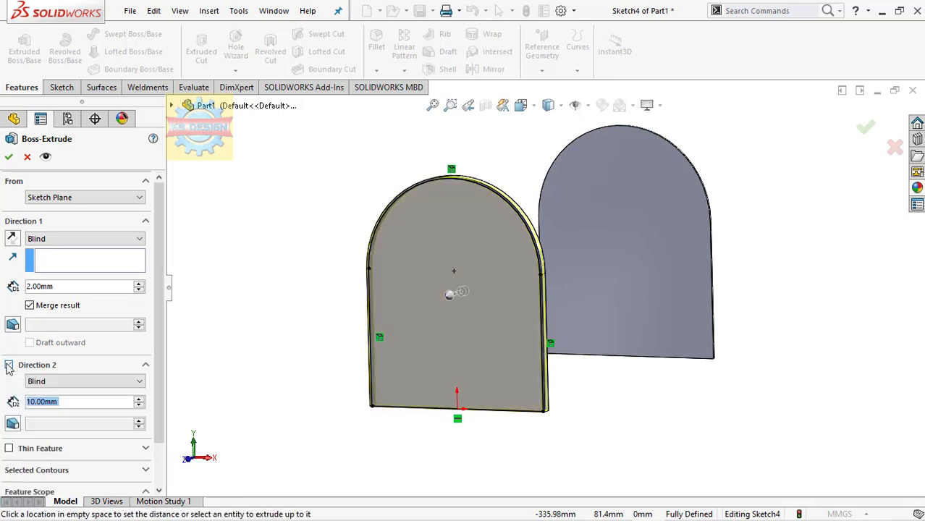
type("2")
key("Return")
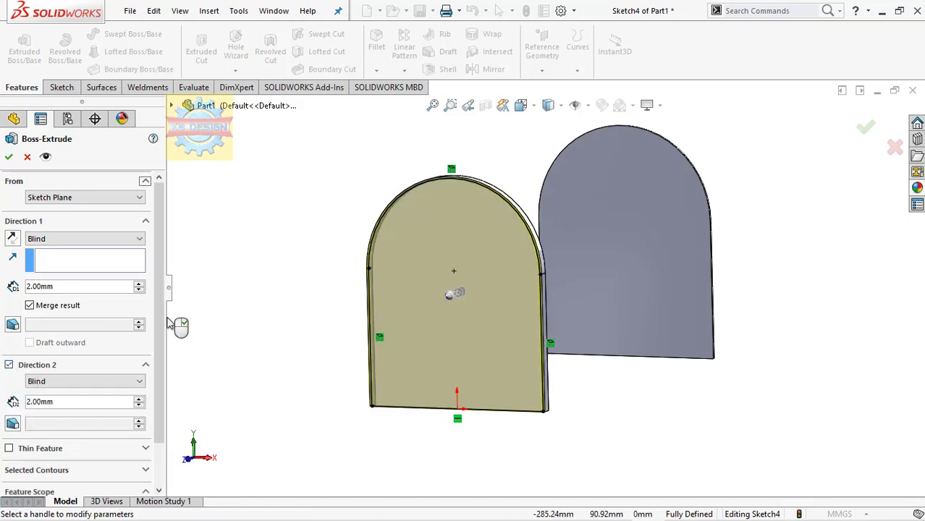
left_click(9, 159)
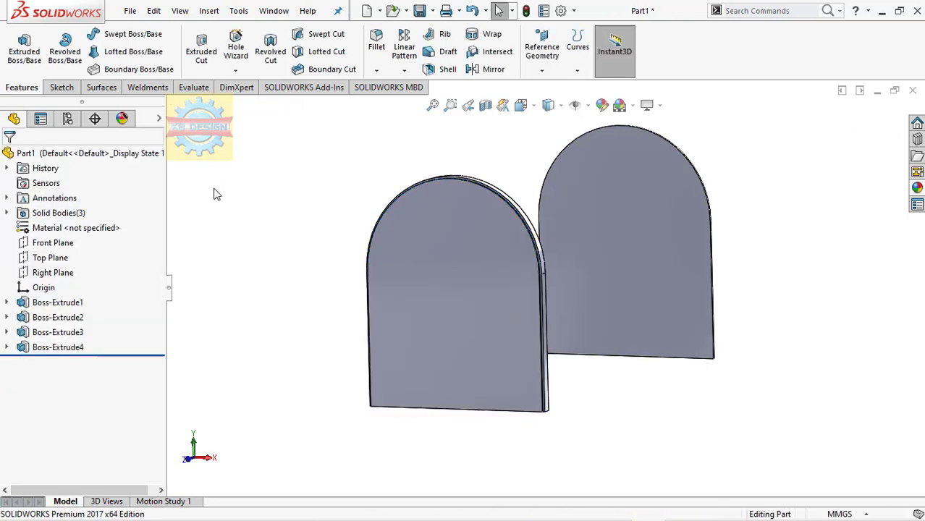
Select the Boss-Extrude4 plate's outer face and view it Normal To
mouse_move(213, 191)
middle_mouse_down()
mouse_move(337, 269)
mouse_move(322, 297)
middle_mouse_up()
scroll(433, 321, "down", 1)
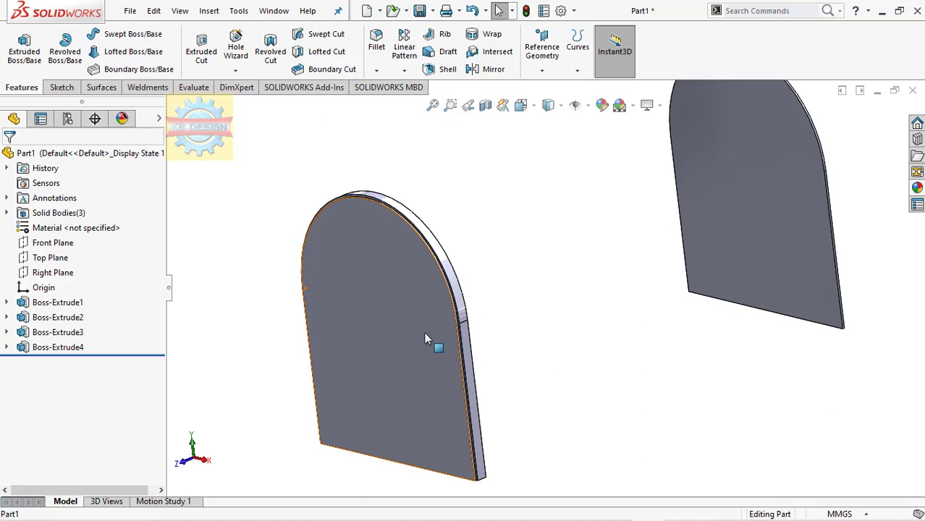
left_click(426, 339)
left_click(531, 293)
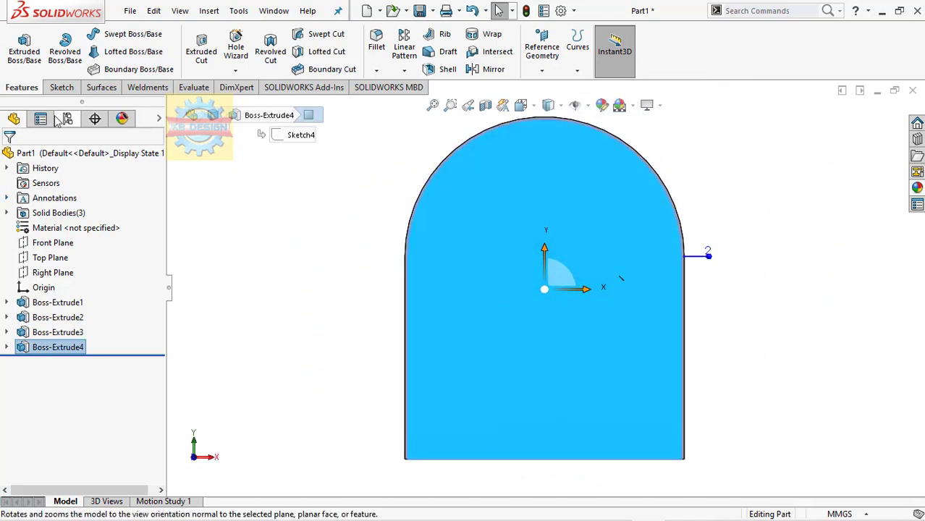
Start a sketch on the plate face and draw a corner rectangle
left_click(62, 87)
left_click(23, 49)
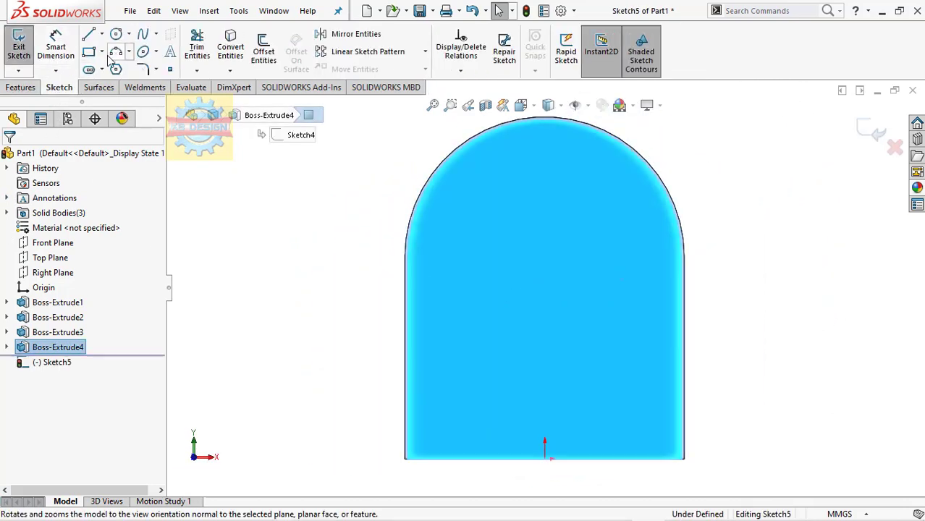
left_click(101, 34)
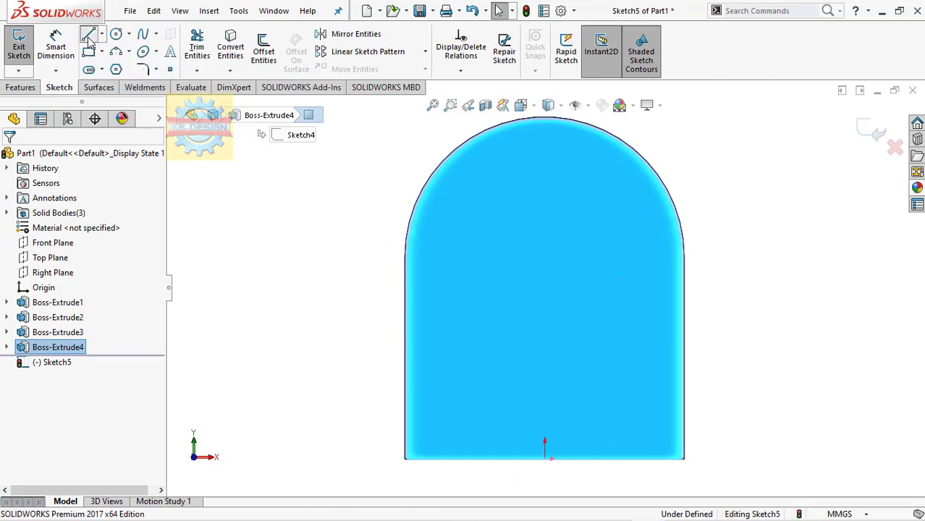
left_click(88, 52)
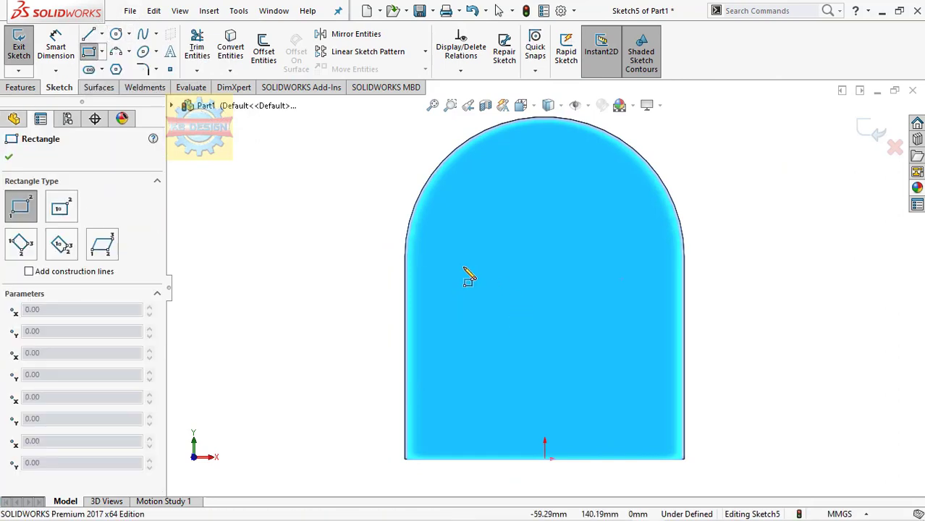
left_click(463, 266)
left_click(612, 332)
key("Escape")
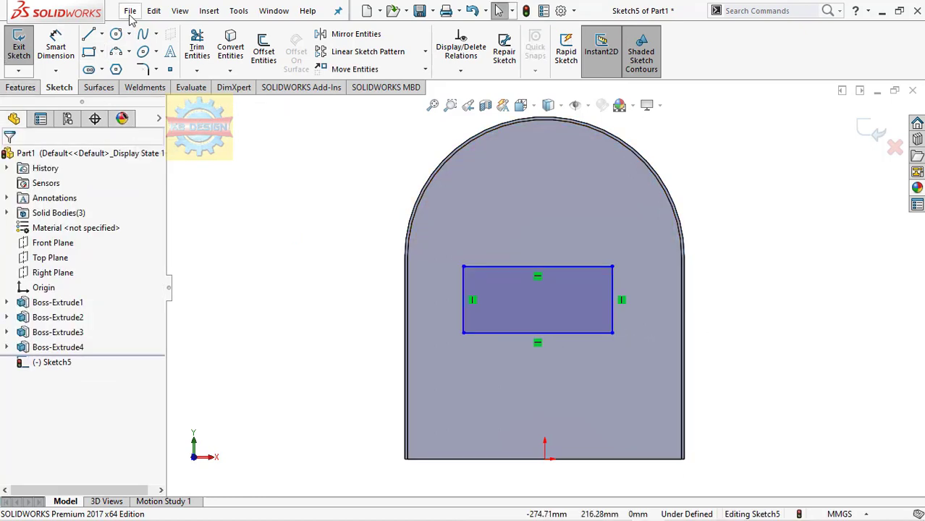
Dimension the rectangle 155 mm wide and 67 mm high
left_click(523, 332)
left_click(522, 368)
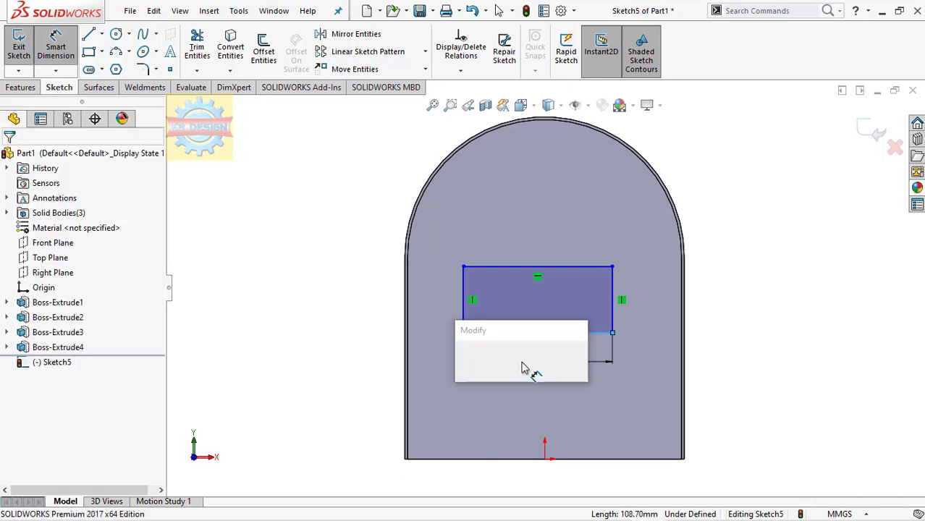
type("155")
key("Return")
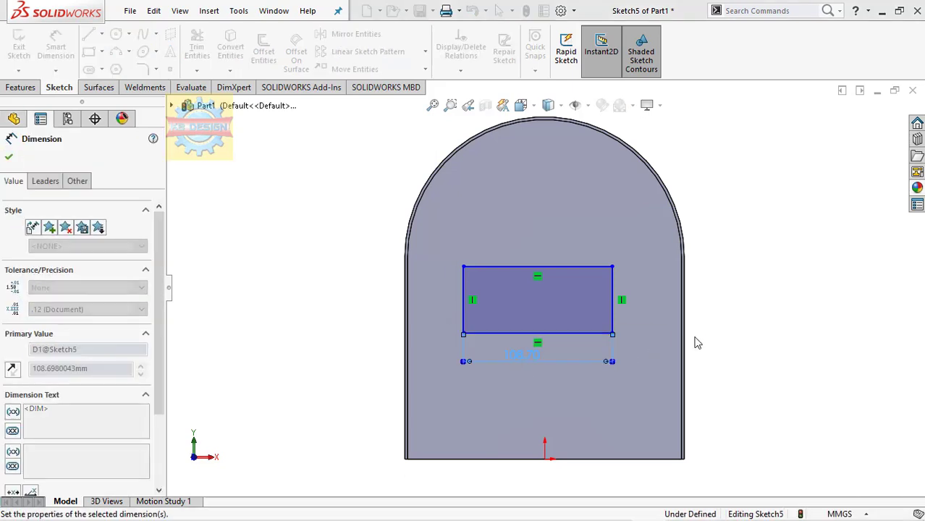
left_click(675, 317)
left_click(717, 334)
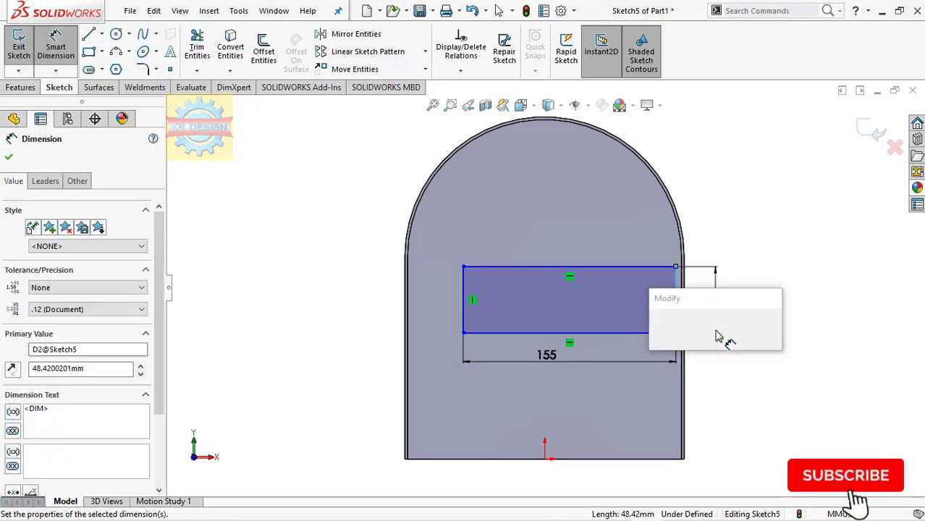
type("67")
key("Return")
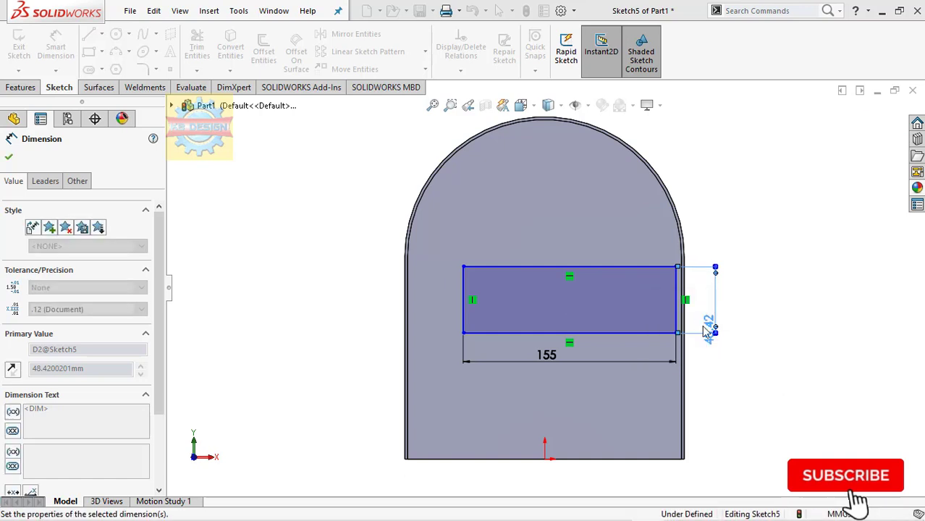
Draw a centerline from the bottom-edge midpoint to the origin and make it vertical
left_click(101, 34)
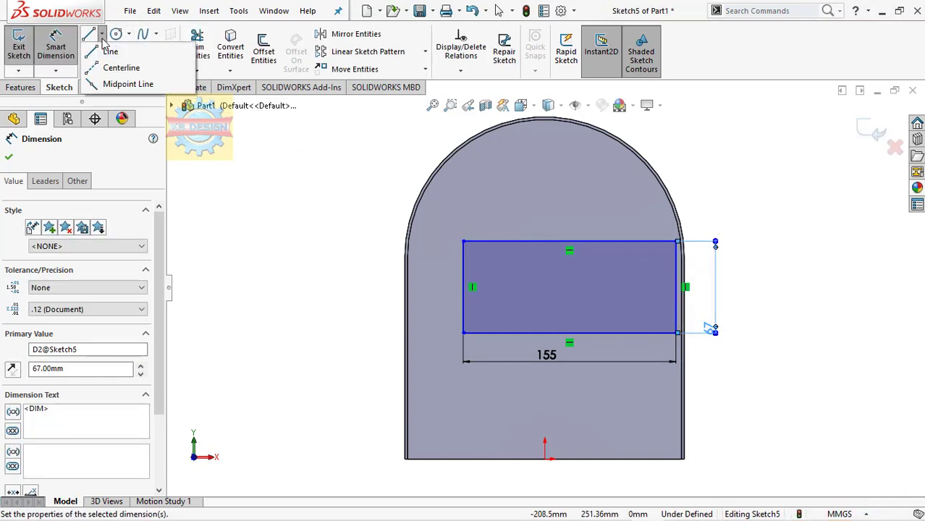
left_click(132, 65)
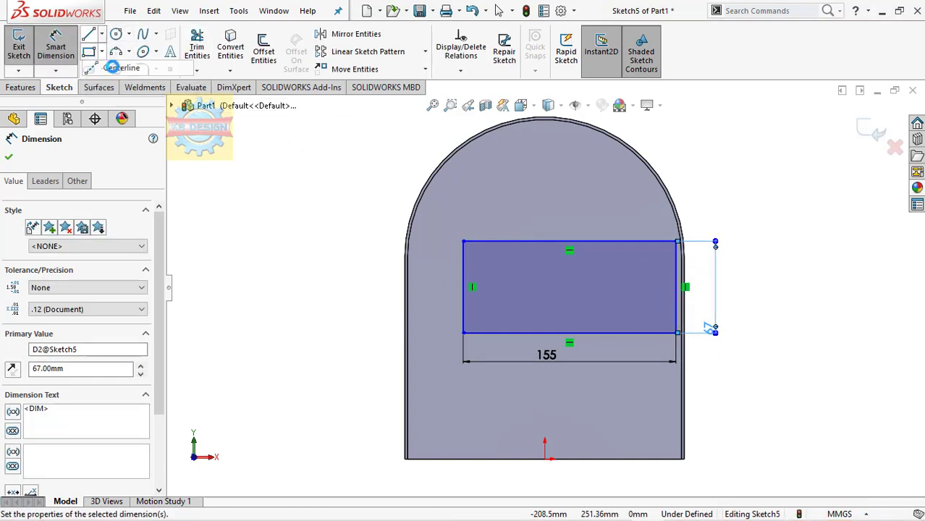
left_click(569, 334)
left_click(544, 459)
key("Escape")
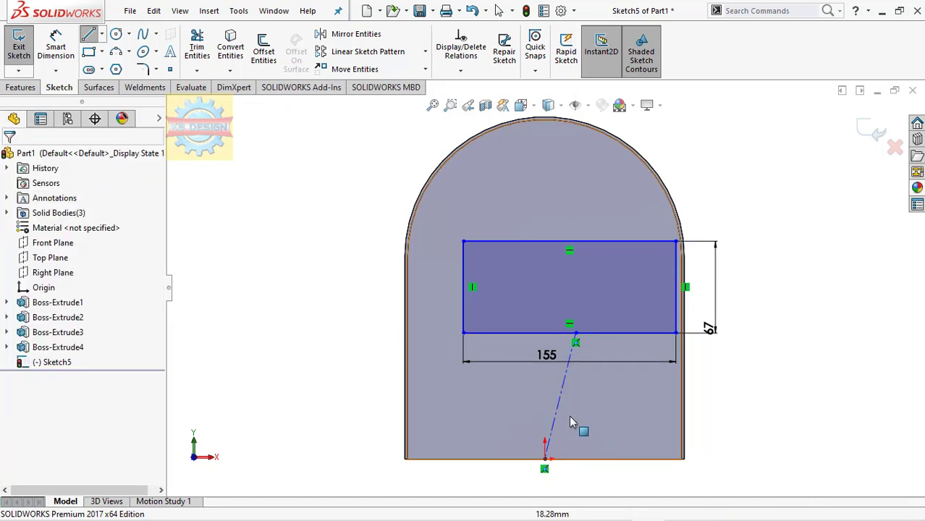
left_click(558, 406)
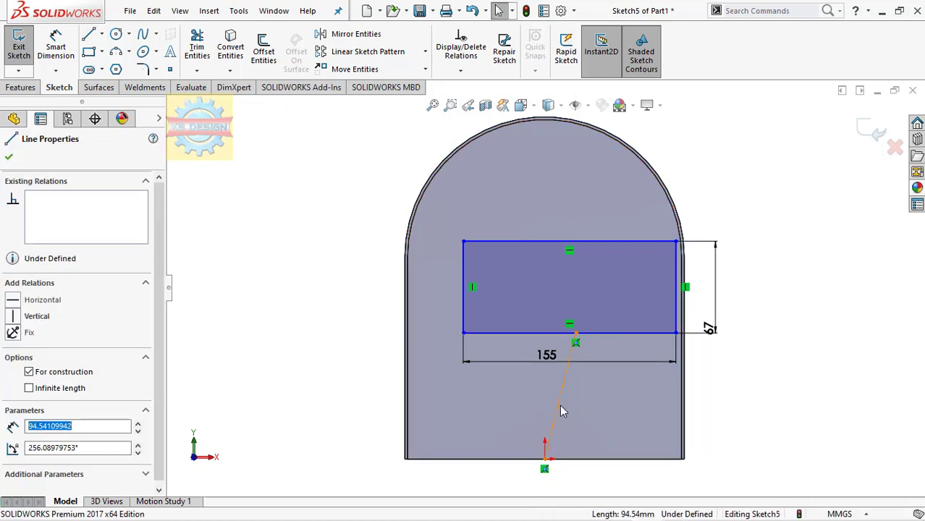
left_click(17, 320)
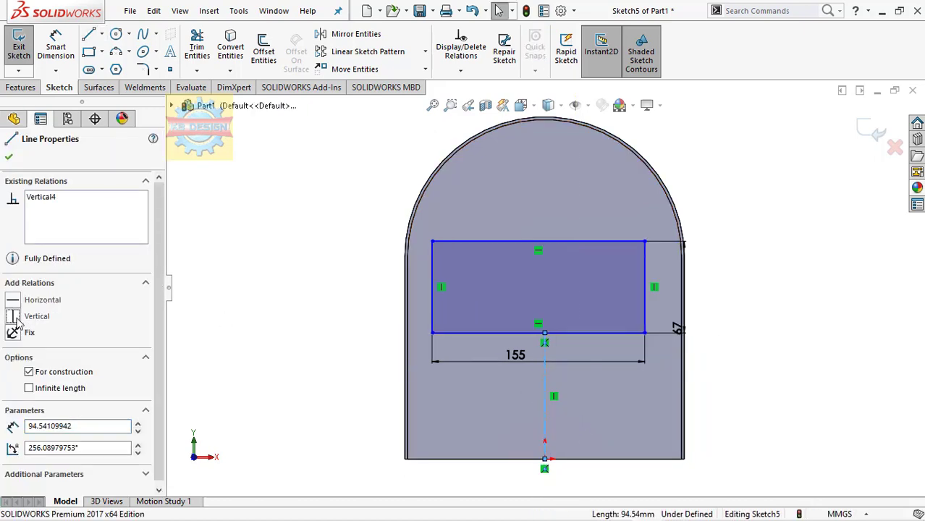
Try a 12 mm sketch fillet on the rectangle's left side, then cancel it
left_click(147, 70)
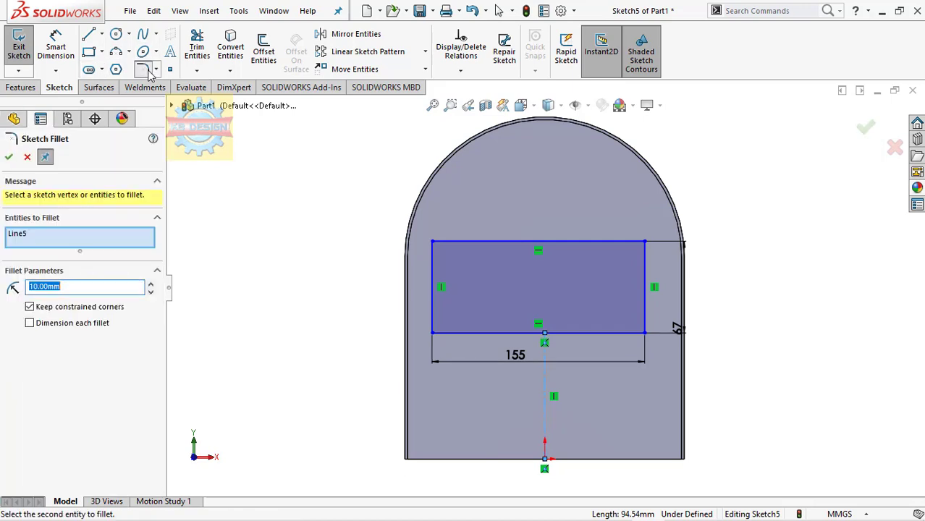
type("12")
left_click(432, 248)
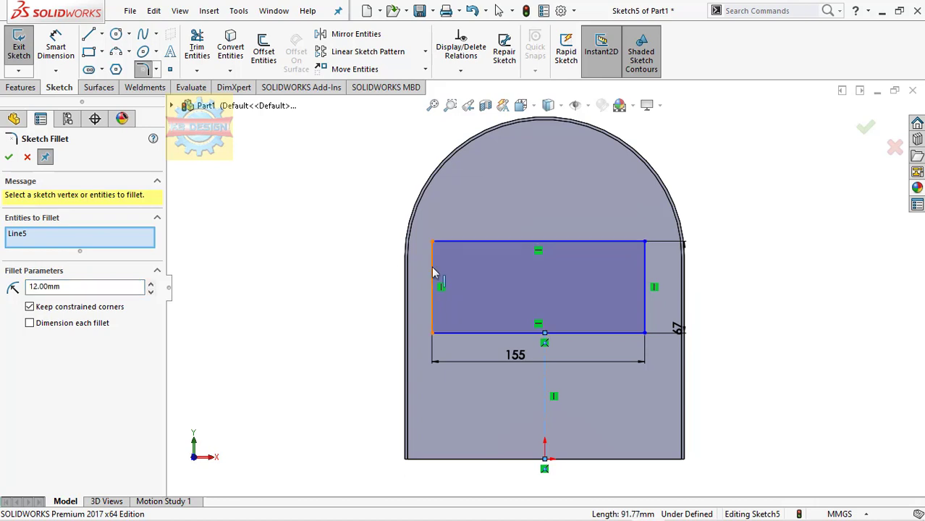
left_click(434, 334)
key("Escape")
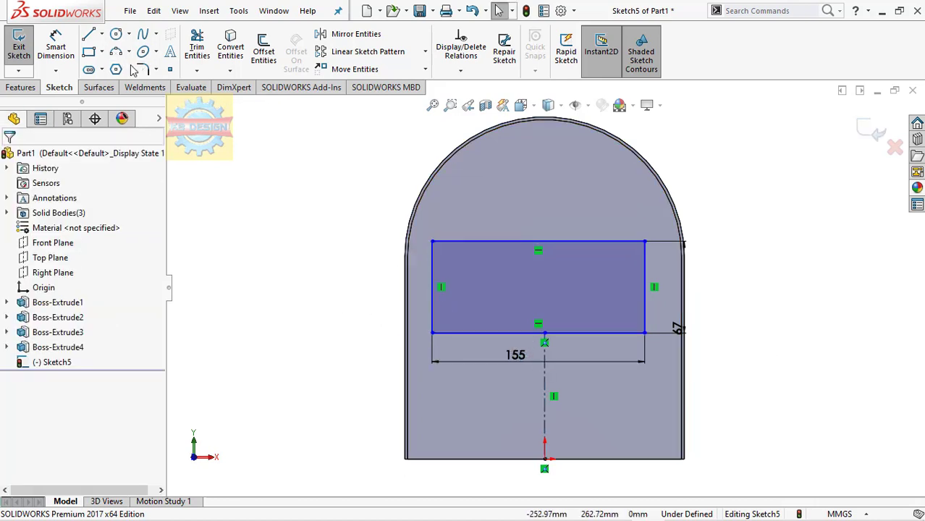
Fillet the four rectangle corners at 12 mm and apply
left_click(143, 69)
left_click(487, 296)
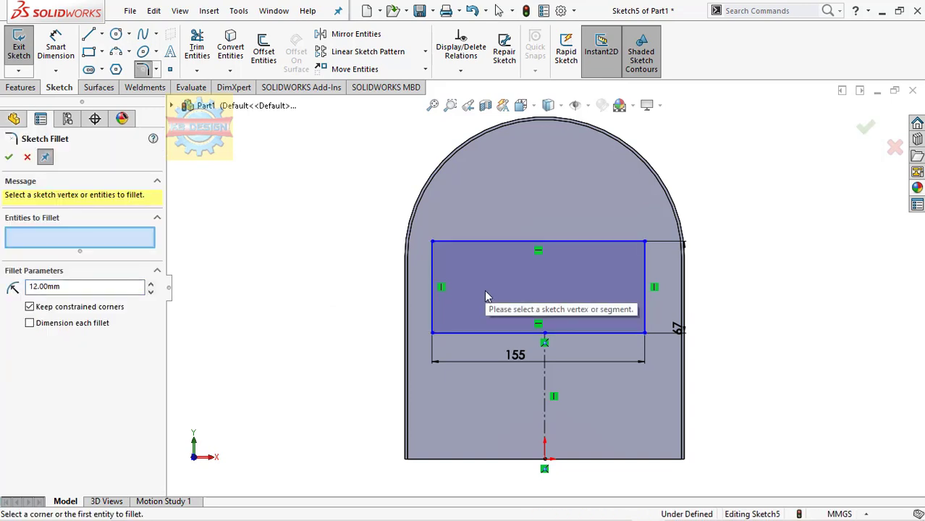
left_click(434, 336)
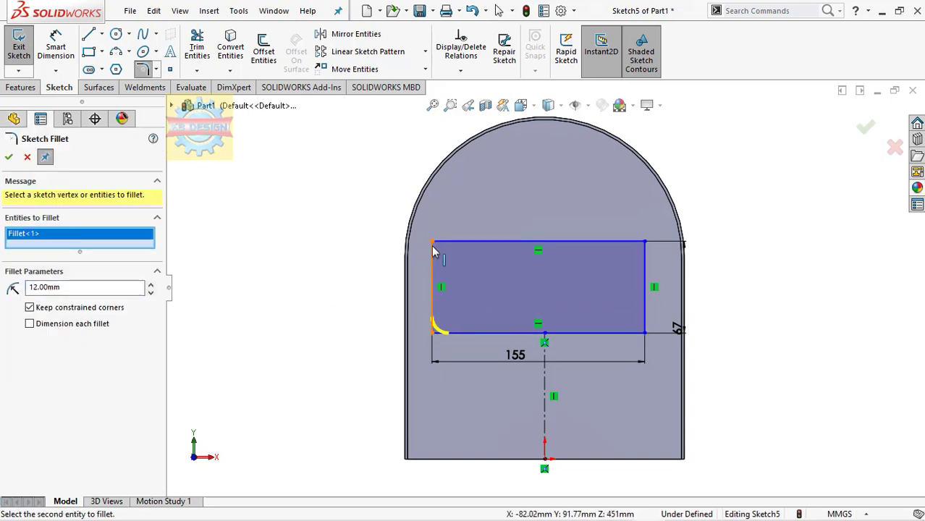
left_click(432, 242)
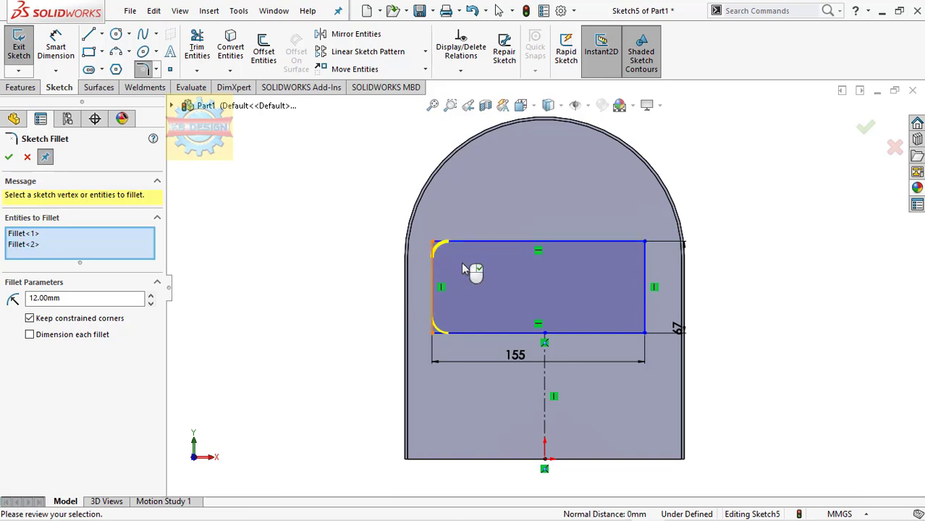
left_click(645, 242)
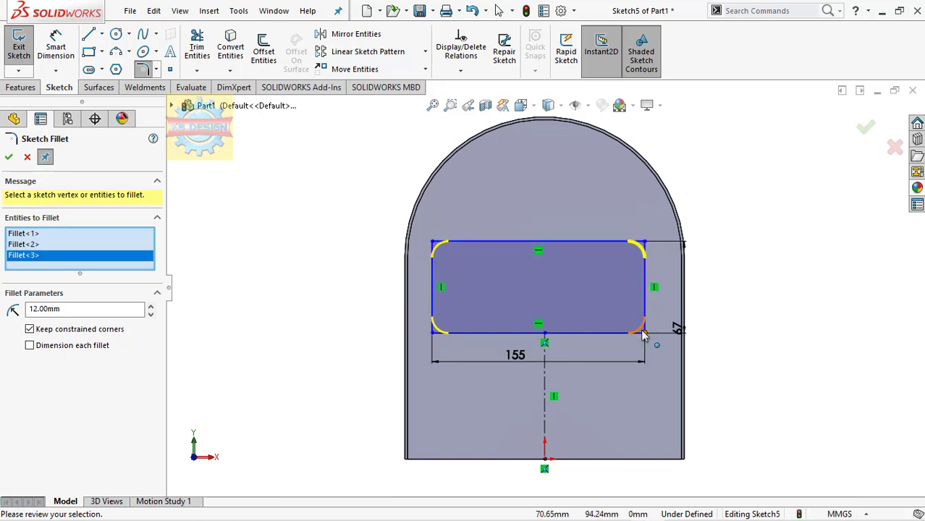
left_click(645, 333)
left_click(9, 156)
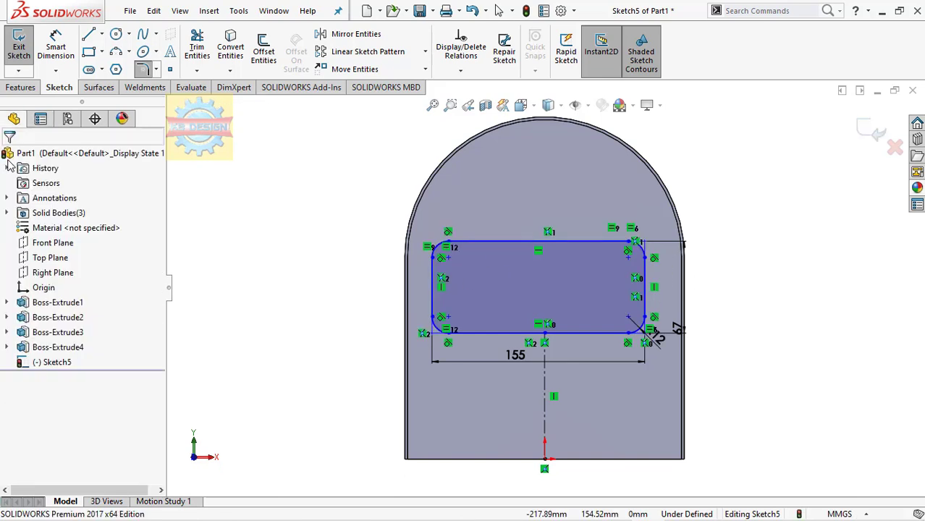
Dimension the vertical centreline to 80 mm so the slot sits 80 mm up
left_click(55, 47)
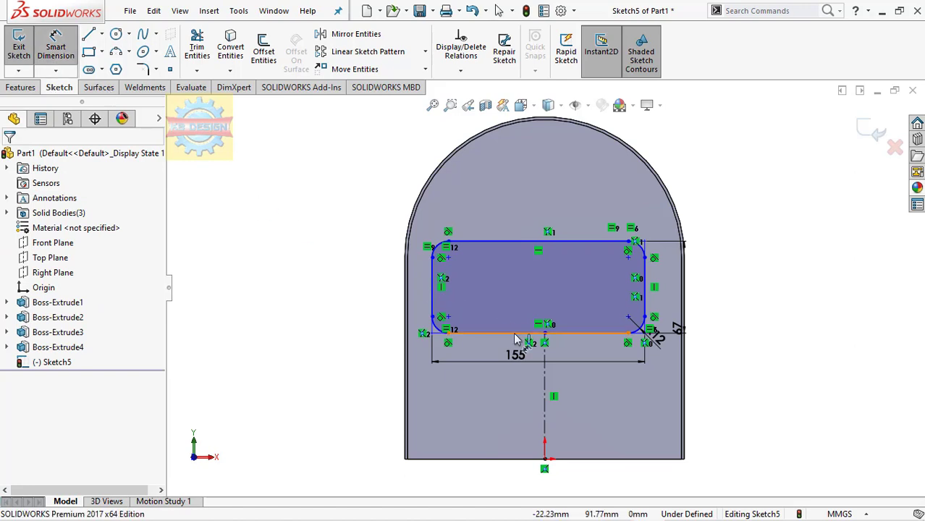
left_click(546, 378)
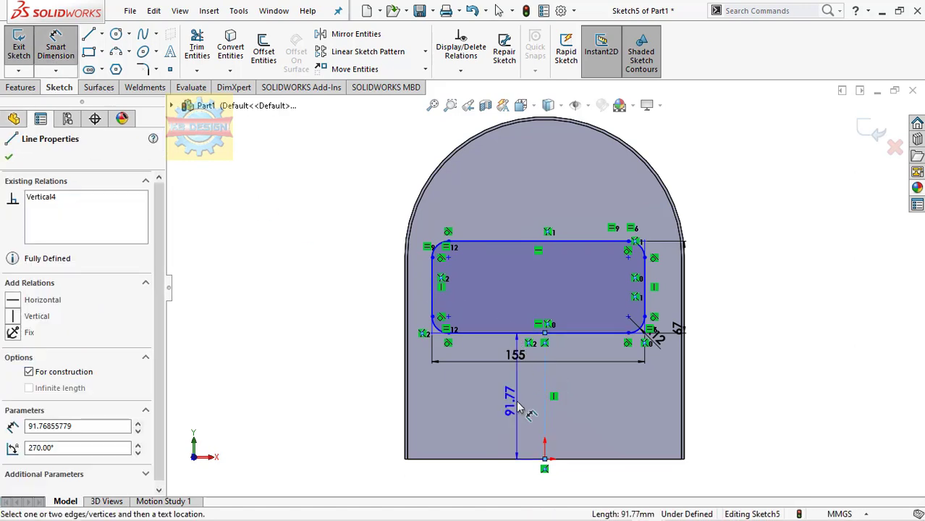
left_click(515, 402)
type("80")
key("Return")
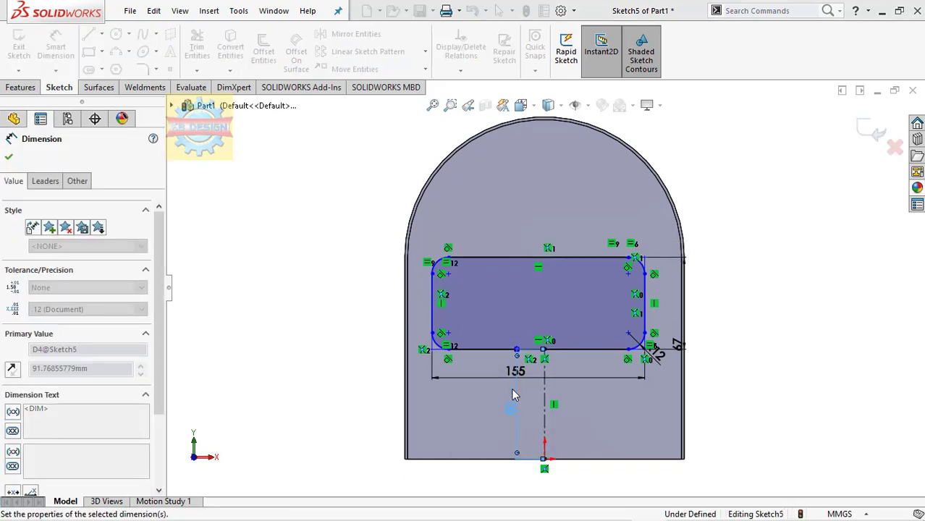
left_click(16, 87)
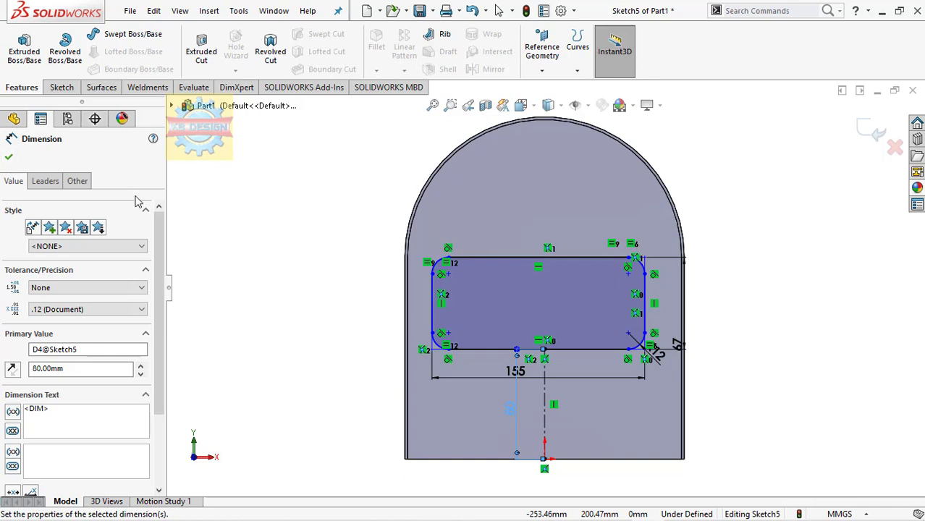
left_click(9, 156)
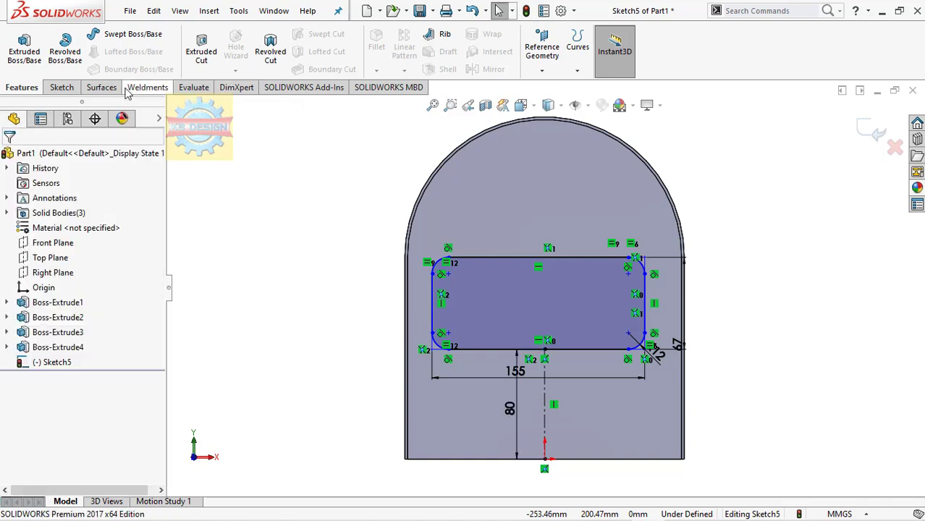
left_click(62, 87)
Offset the rounded rectangle outline outward by 6.5 mm
left_click(264, 51)
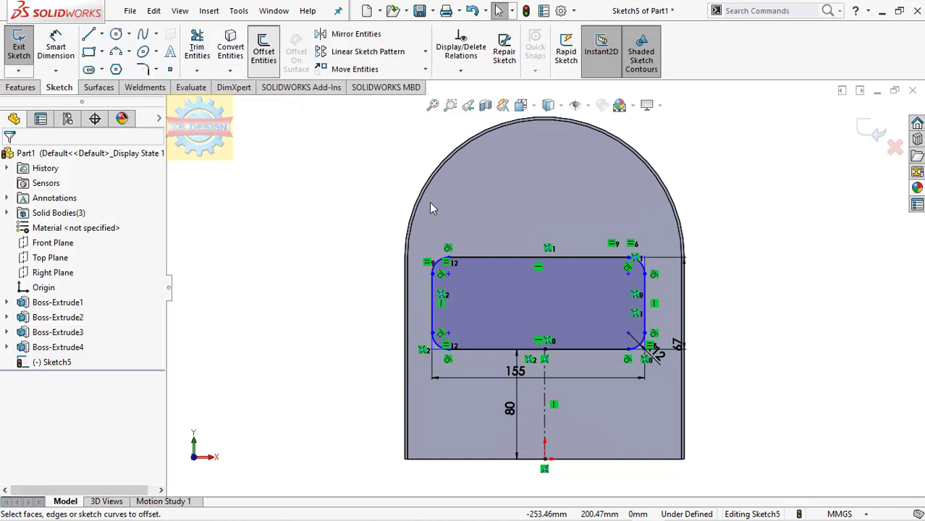
left_click(570, 312)
left_click(58, 229)
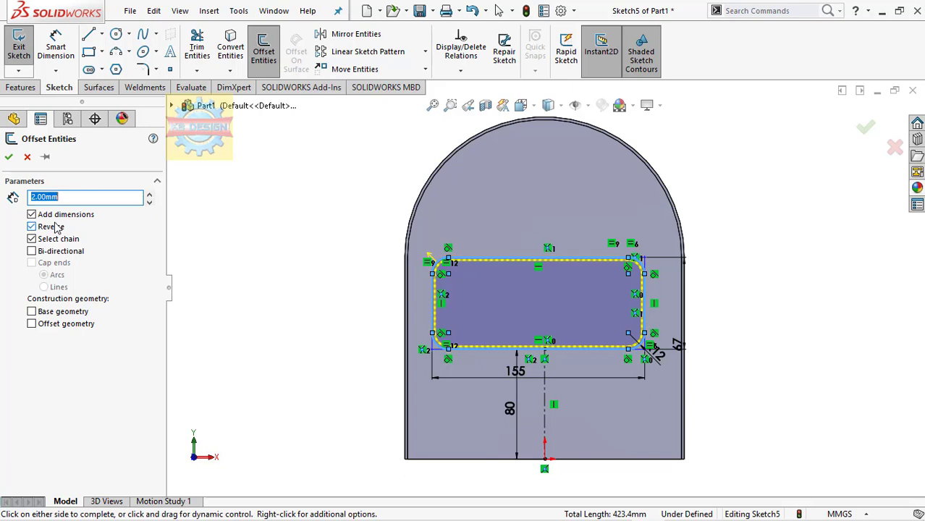
type("6.5")
key("Return")
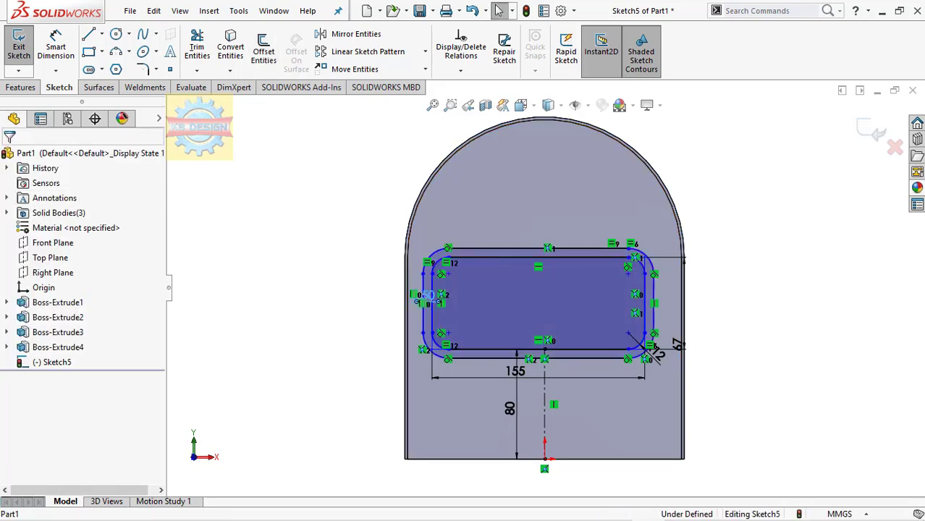
double_click(432, 300)
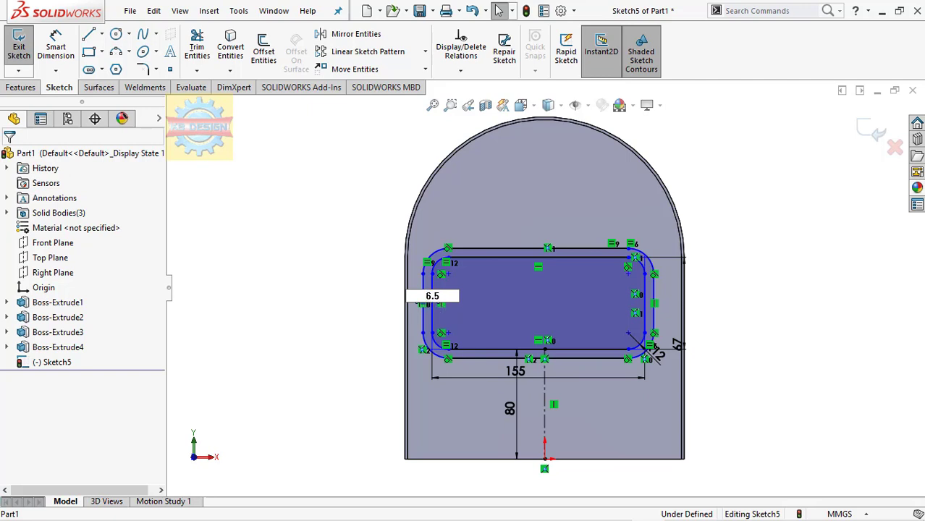
type("-6.5")
key("Return")
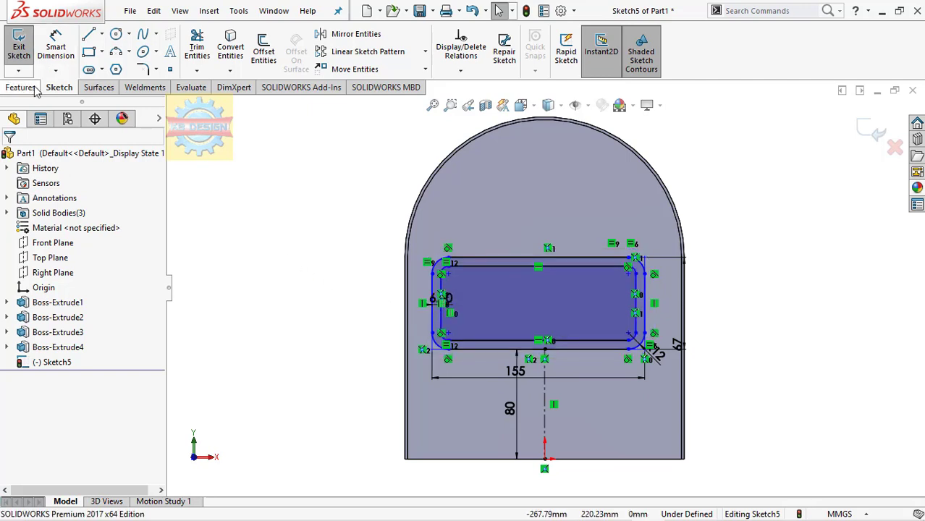
Extrude the border between the outlines 2 mm as Boss-Extrude5, expanding it in the tree
left_click(21, 86)
left_click(26, 64)
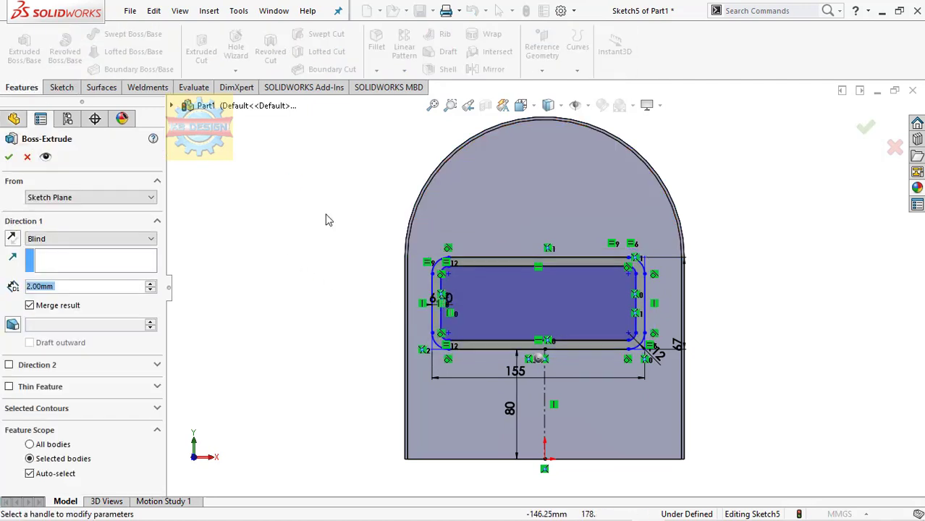
left_click(9, 156)
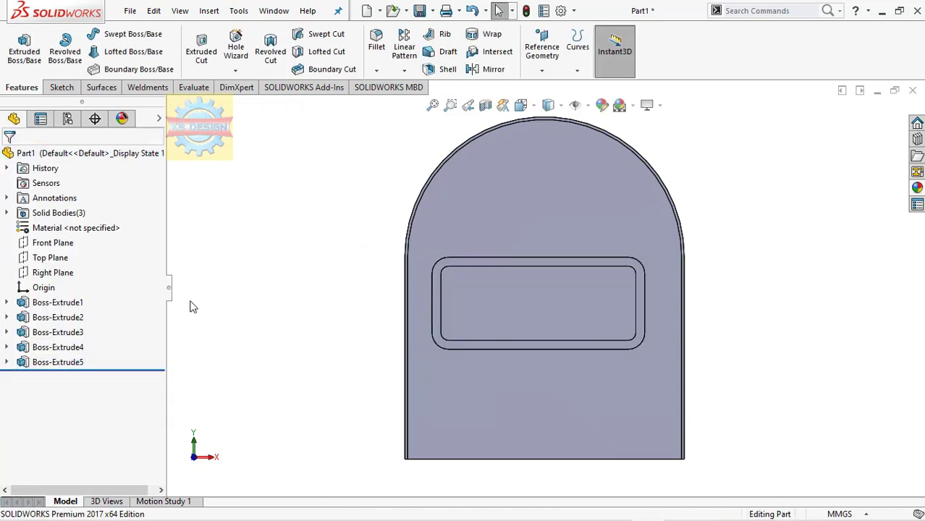
double_click(23, 362)
Edit Sketch5, make the two slot points coincident, and rebuild the frame
left_click(61, 377)
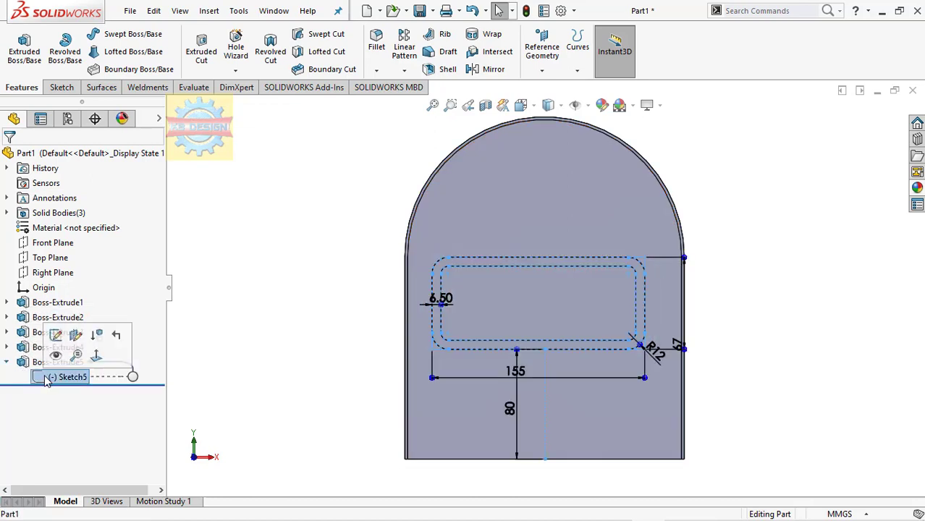
left_click(63, 333)
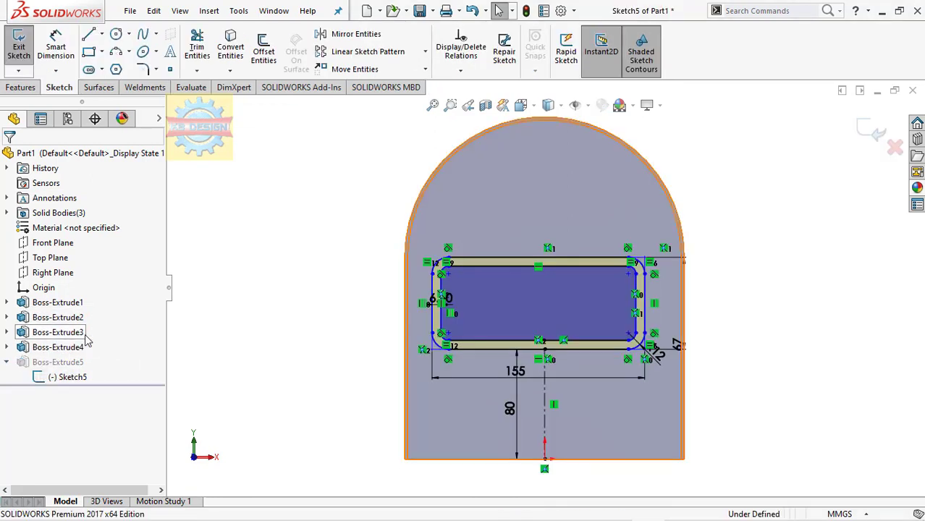
left_click(539, 354)
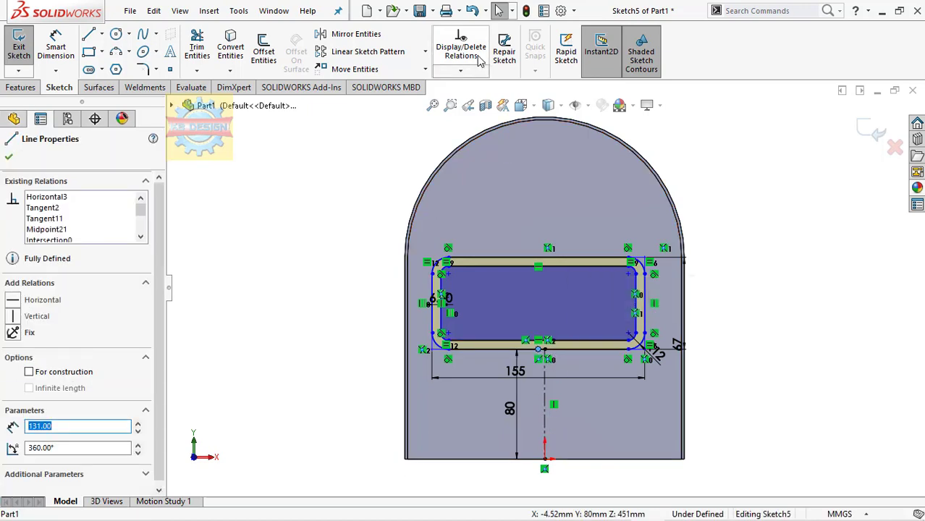
left_click(460, 70)
left_click(478, 103)
left_click(541, 349)
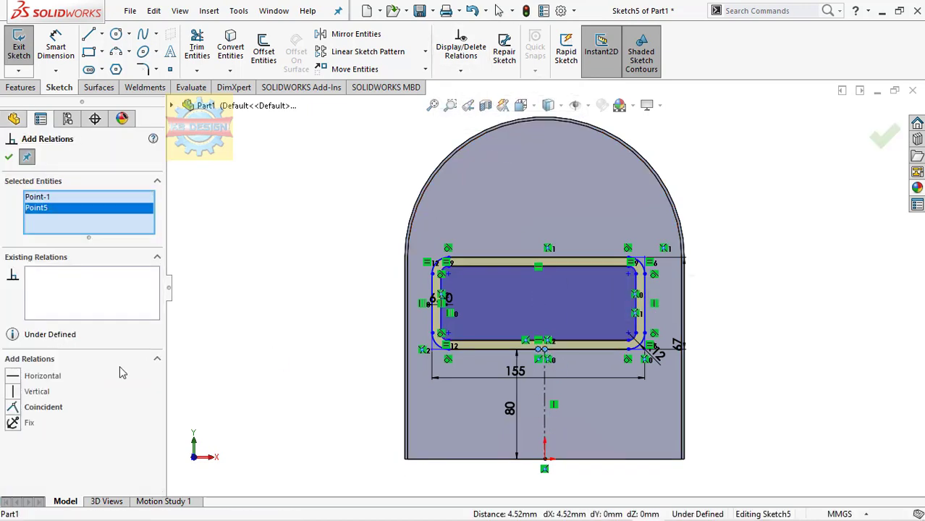
left_click(14, 407)
key("Escape")
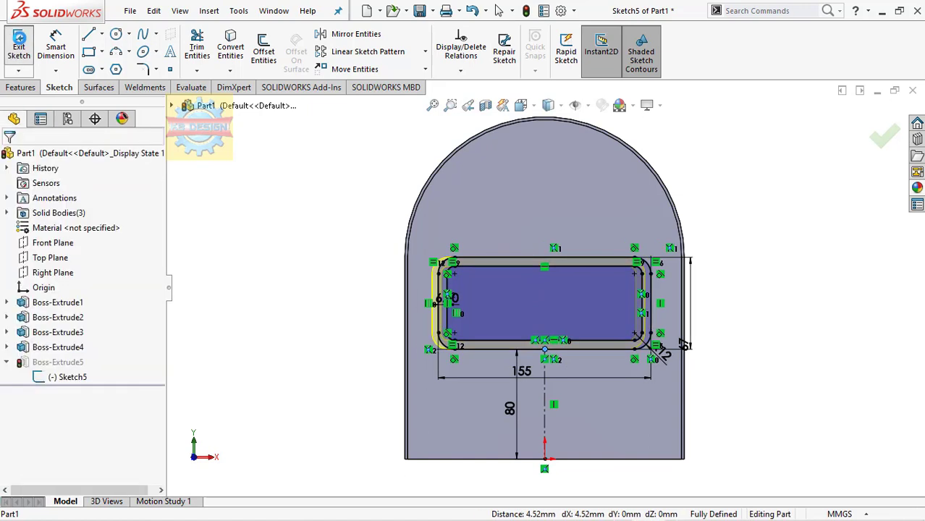
key("ctrl+b")
Sketch a horizontal construction line across the recessed face inside the frame
left_click(527, 295)
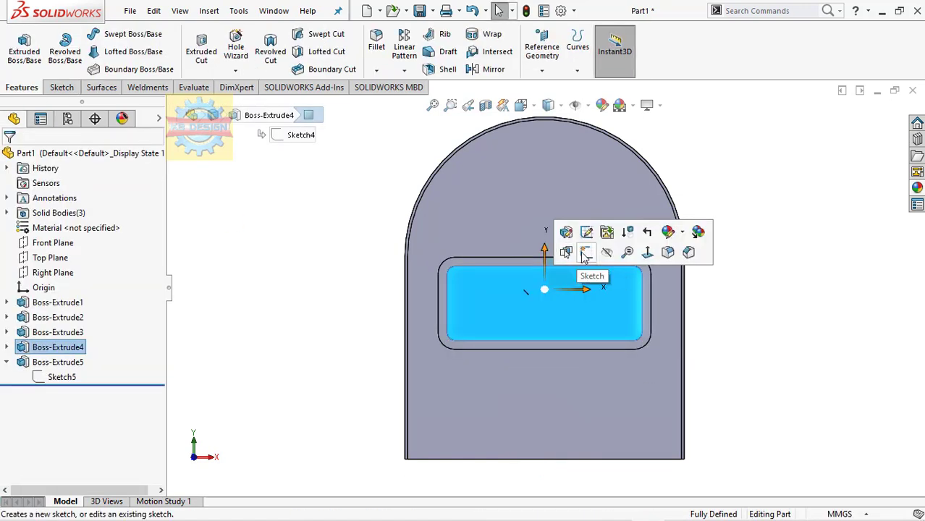
left_click(585, 253)
left_click(88, 35)
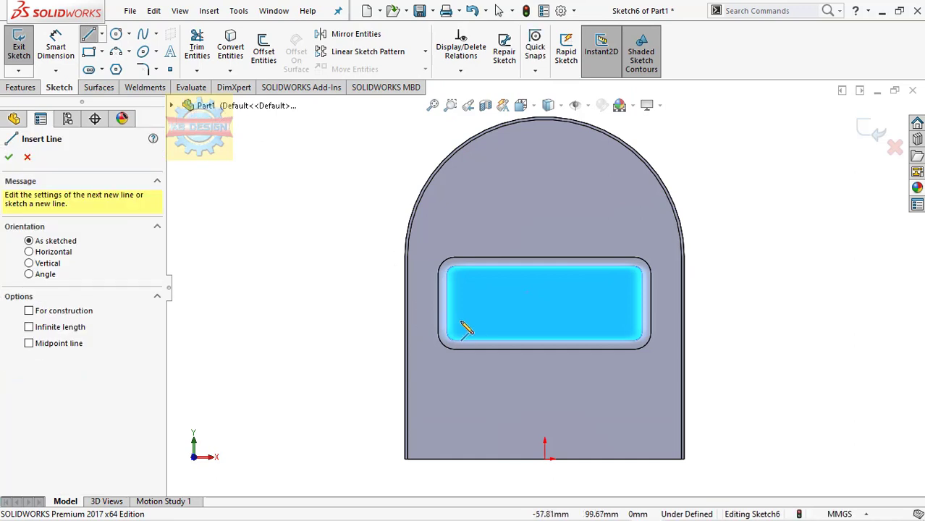
left_click(448, 319)
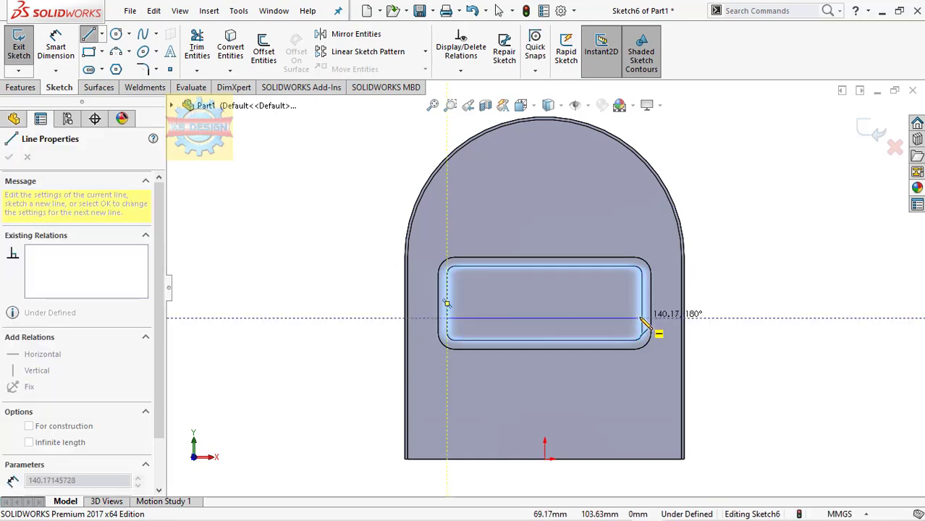
left_click(641, 319)
key("Escape")
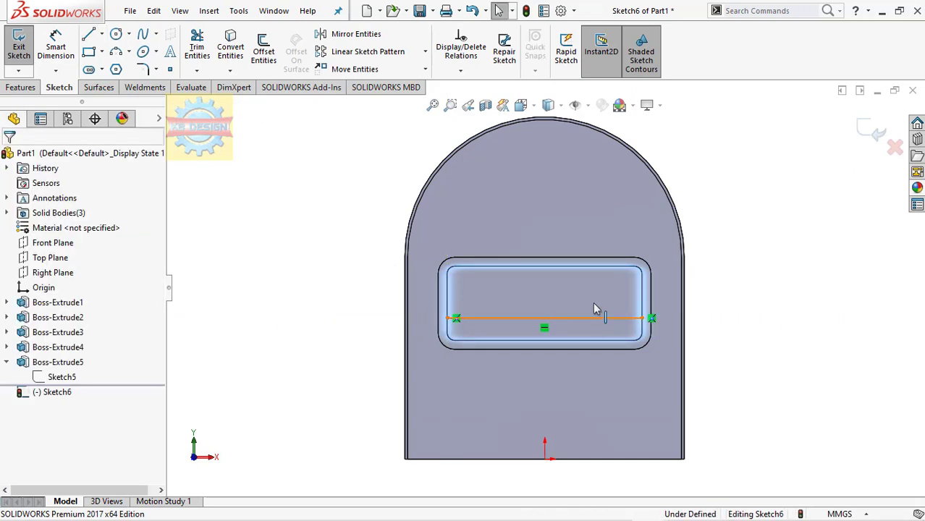
left_click(595, 318)
left_click(68, 374)
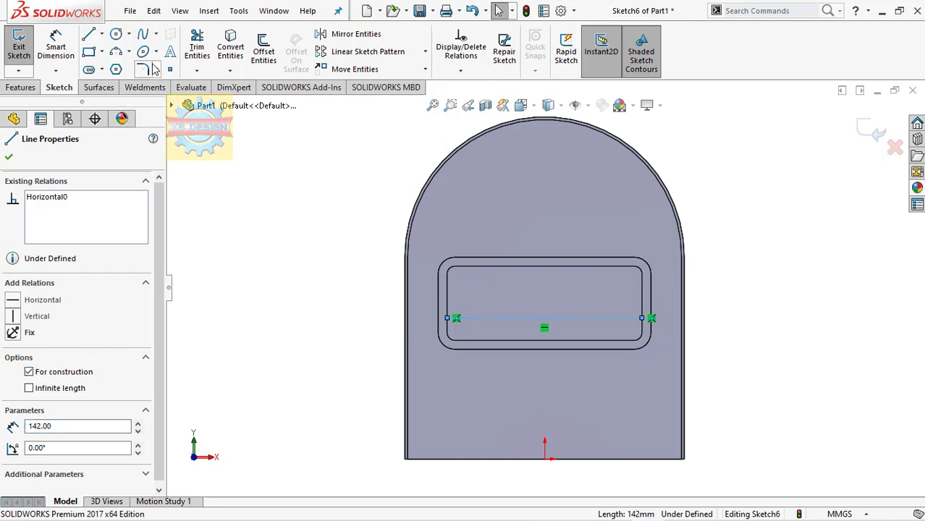
Add centred 'MAIL BOX' sketch text along the line in 30 mm Century Gothic
left_click(170, 52)
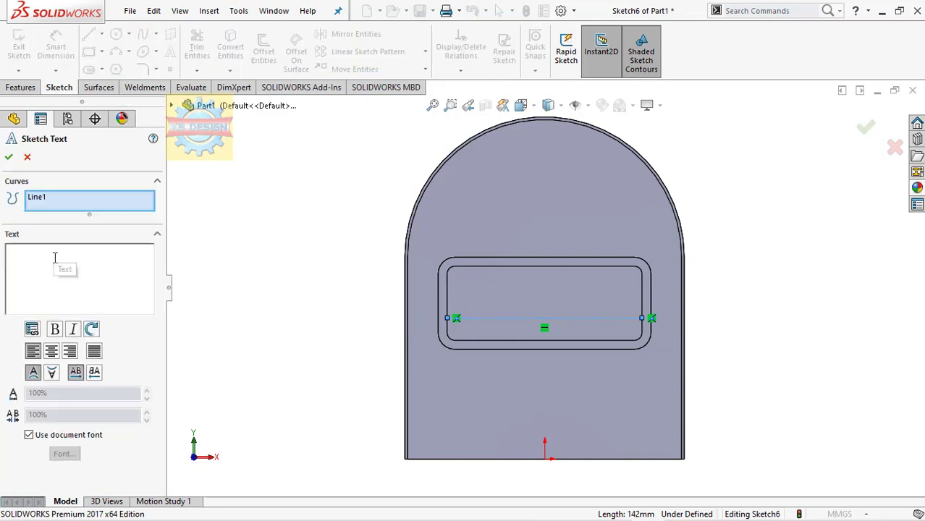
type("MAIL BO")
type("X")
left_click(51, 351)
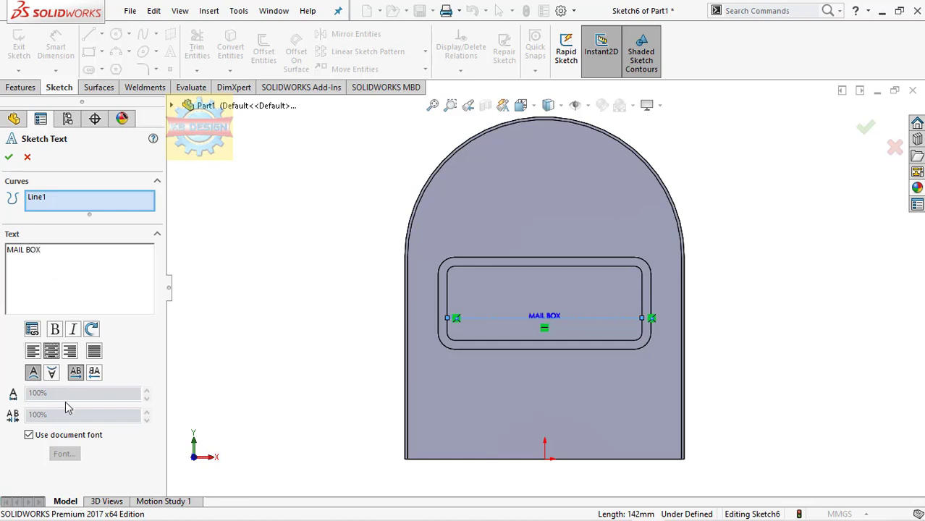
left_click(29, 434)
left_click(61, 452)
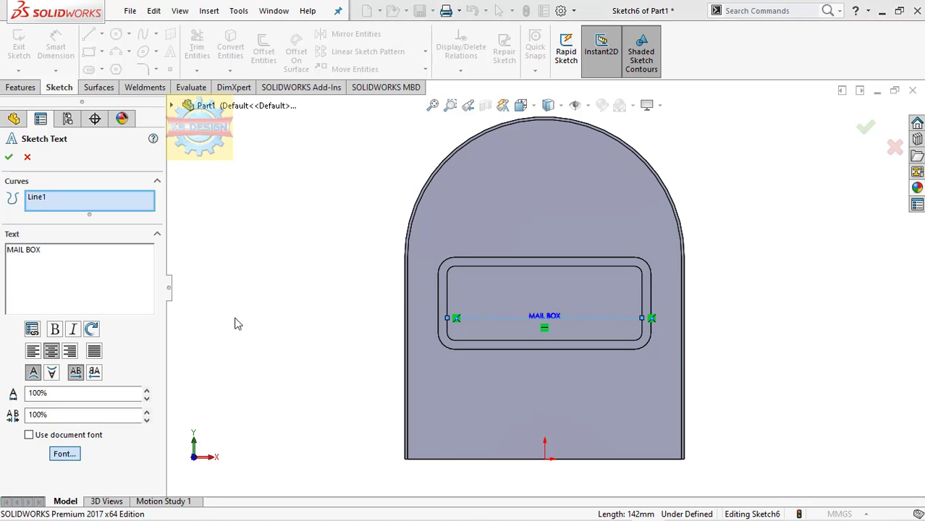
left_click_drag(547, 204, 524, 206)
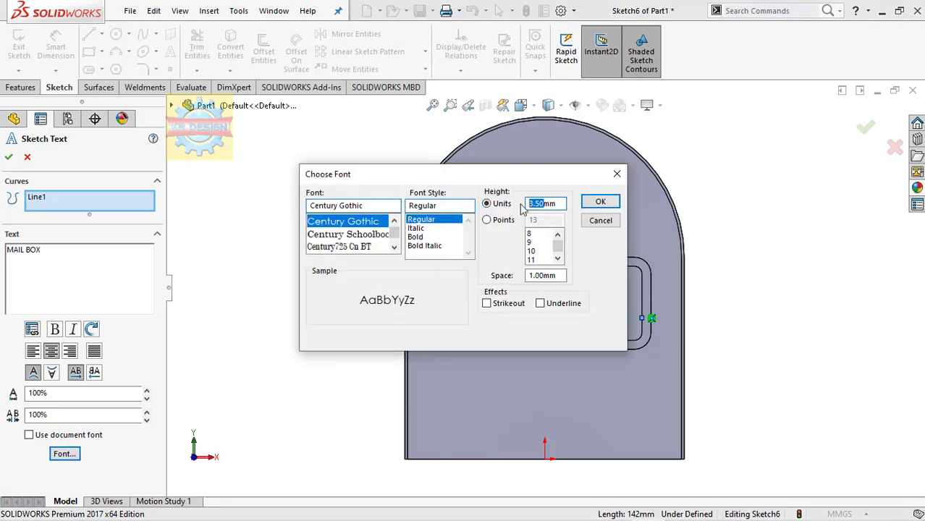
type("30")
left_click(600, 201)
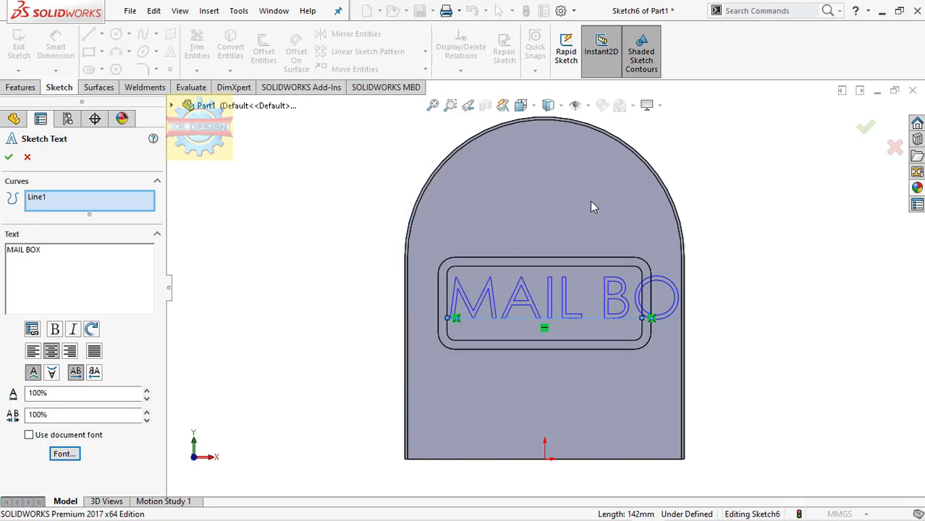
left_click(65, 454)
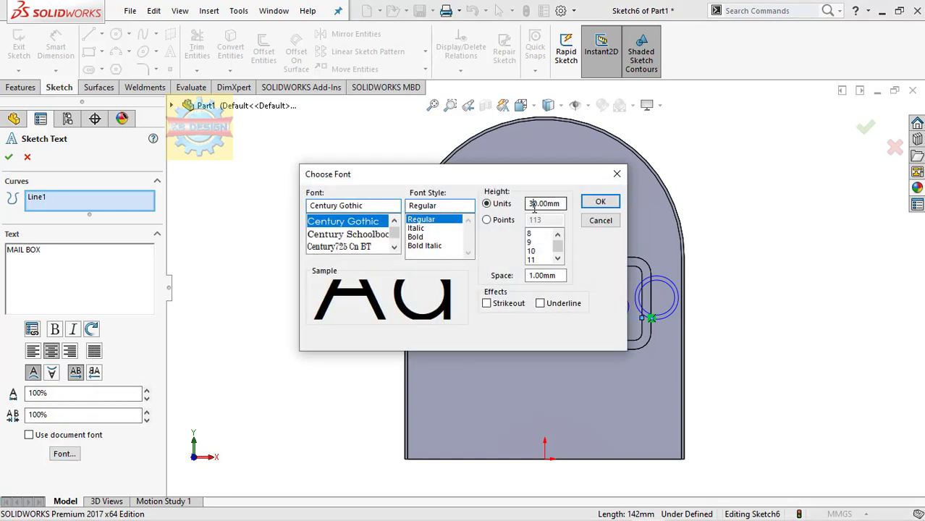
left_click(600, 201)
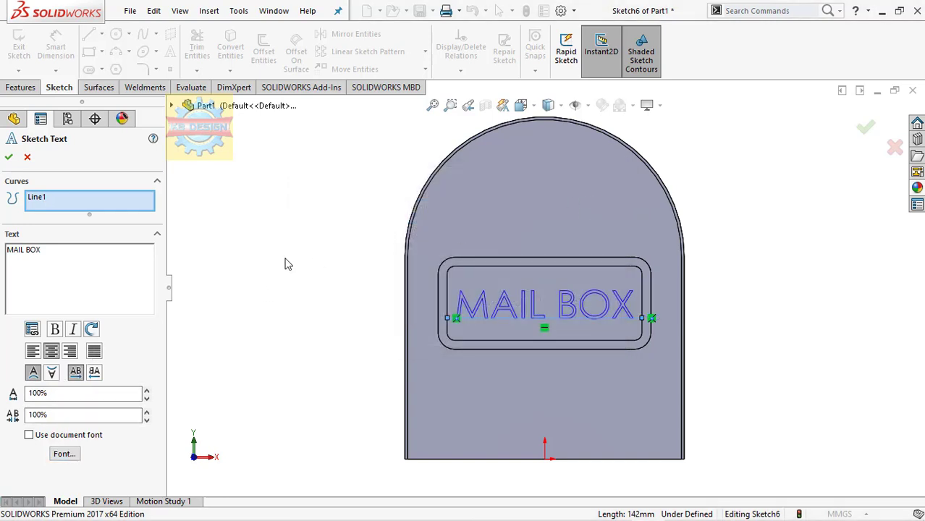
left_click(9, 156)
left_click(20, 87)
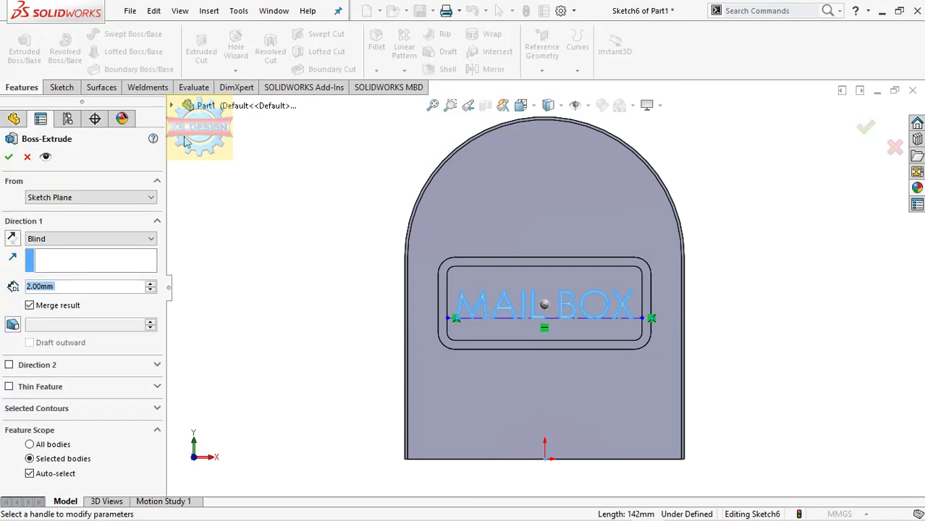
Extrude the MAIL BOX lettering 1 mm off the panel
type("1")
key("Return")
left_click(8, 156)
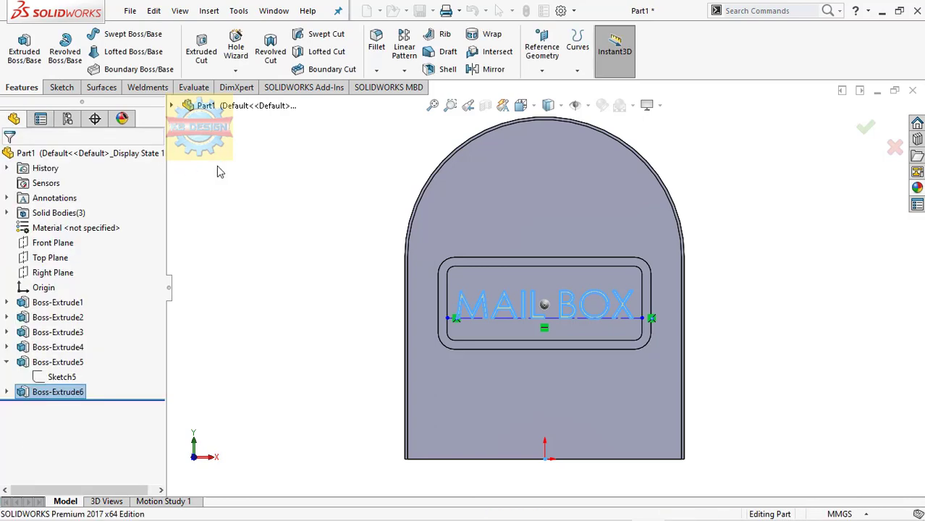
Orbit to a 3D view and show the Boss-Extrude2 box body again
middle_click_drag(410, 207, 25, 223)
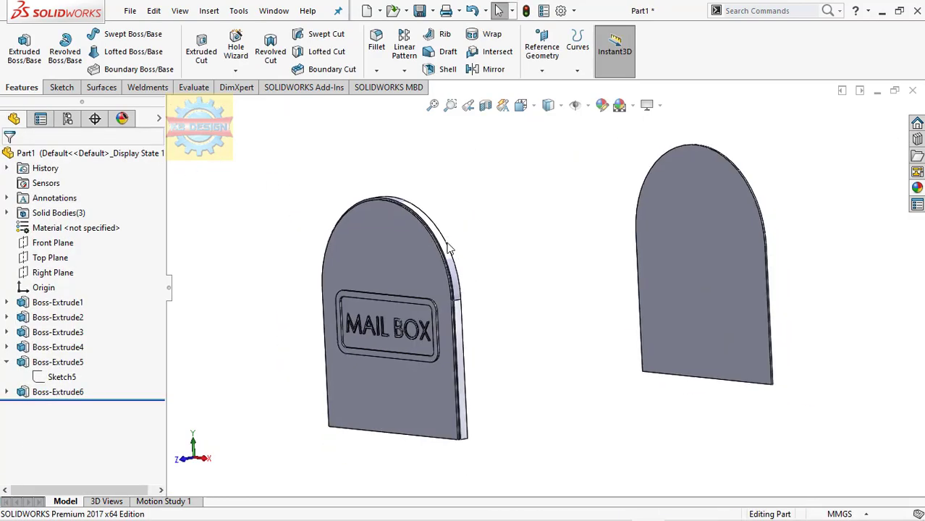
left_click(6, 213)
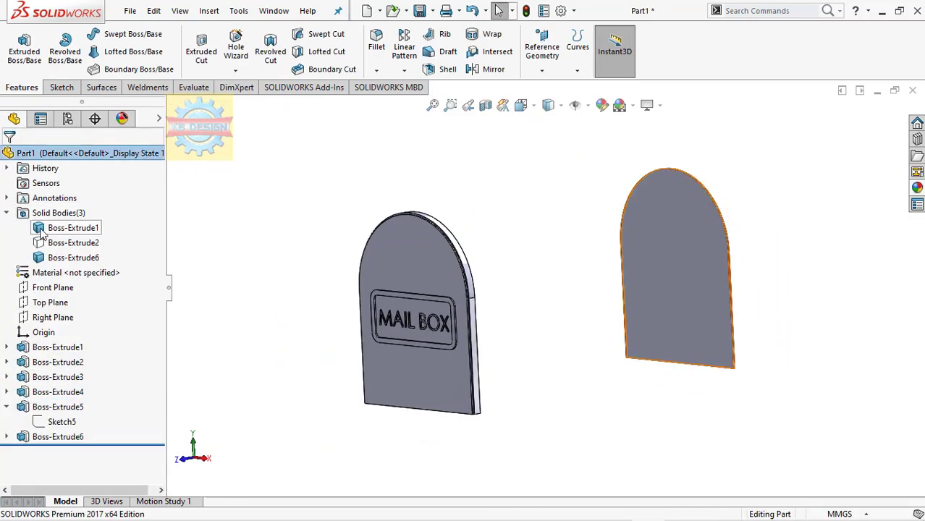
left_click(60, 244)
left_click(257, 243)
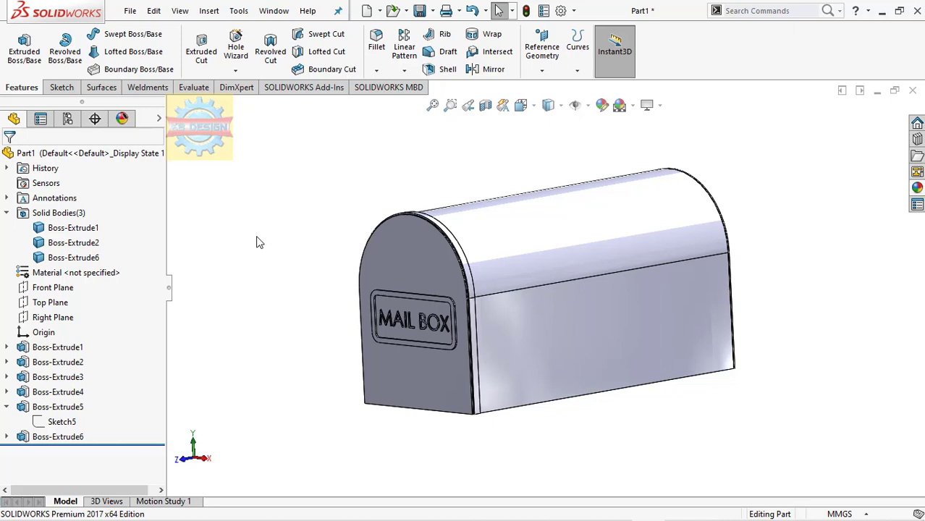
Start a sketch on the mailbox side face, viewed normal to, and draw a small circle
left_click(524, 349)
left_click(628, 311)
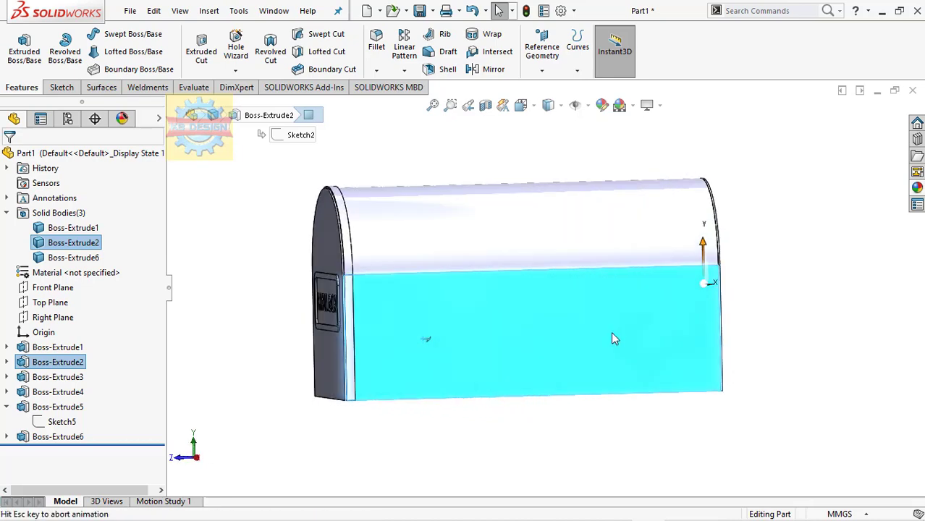
left_click(58, 87)
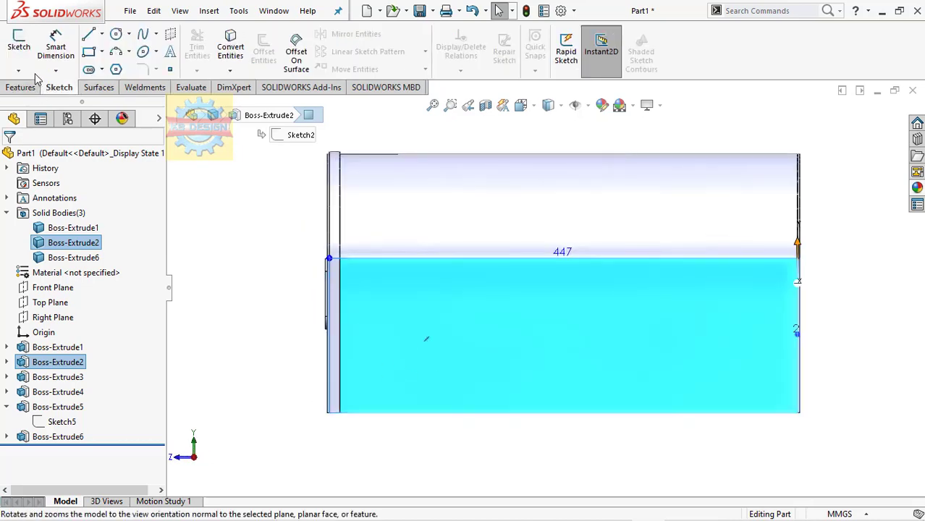
left_click(8, 50)
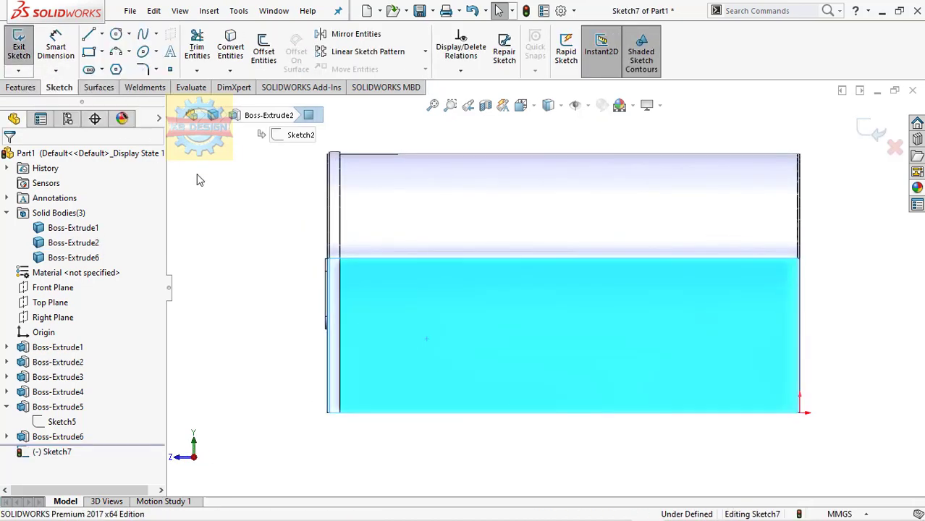
left_click(116, 34)
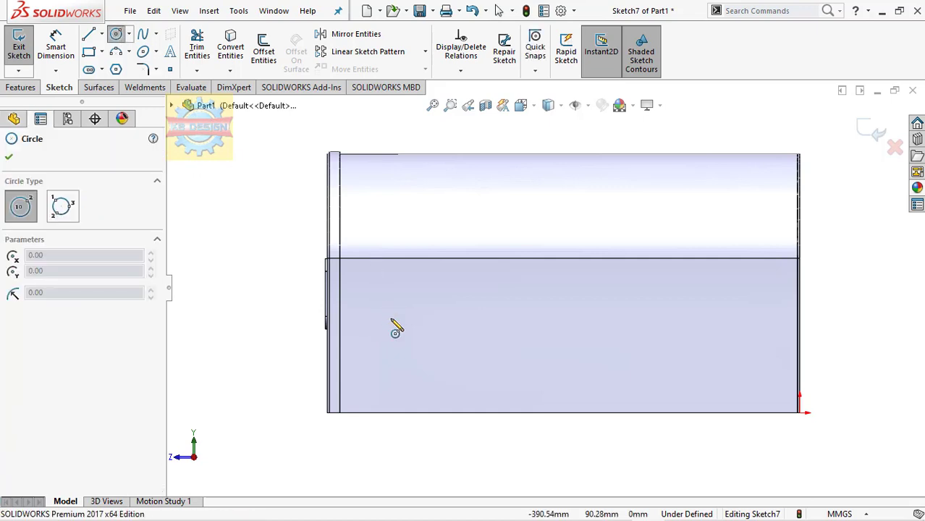
left_click(398, 307)
left_click(404, 307)
key("Escape")
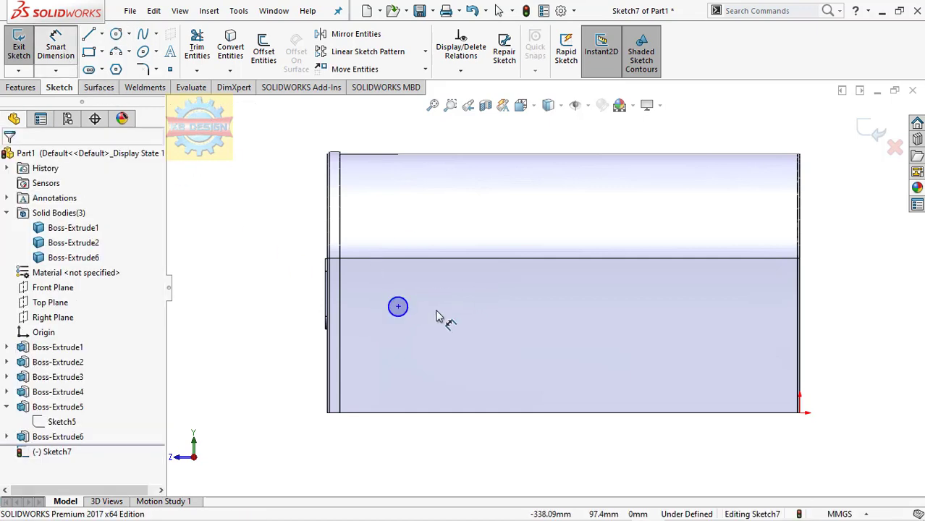
Dimension the circle Ø10 and 100 mm above the bottom edge
left_click(387, 312)
left_click(384, 351)
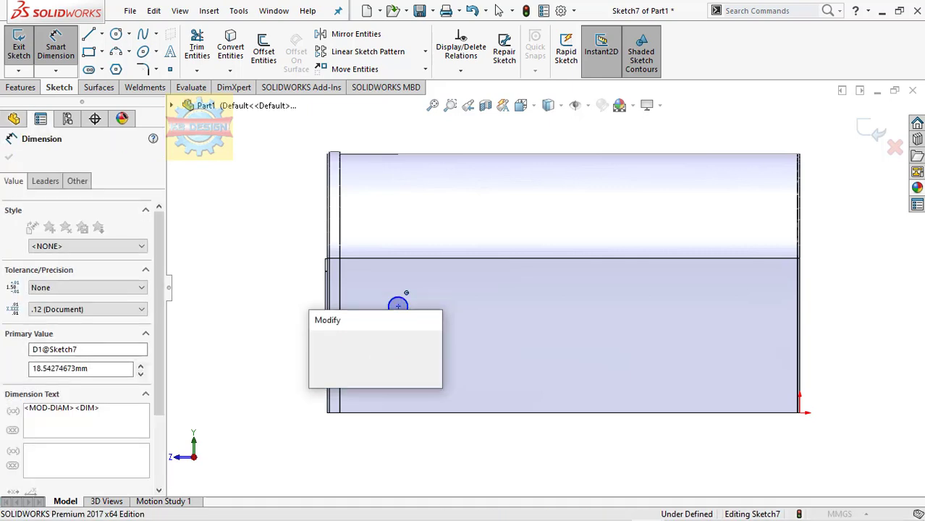
type("10")
key("Return")
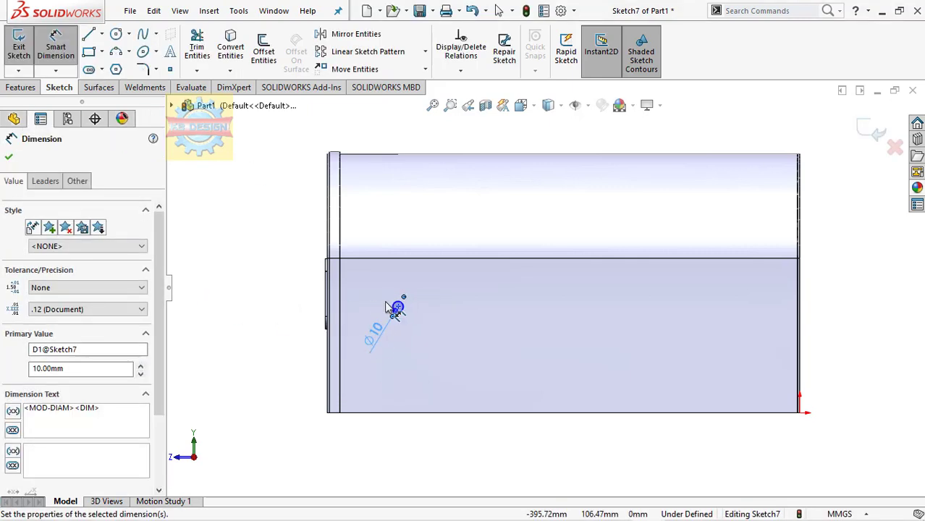
left_click(398, 307)
left_click(404, 413)
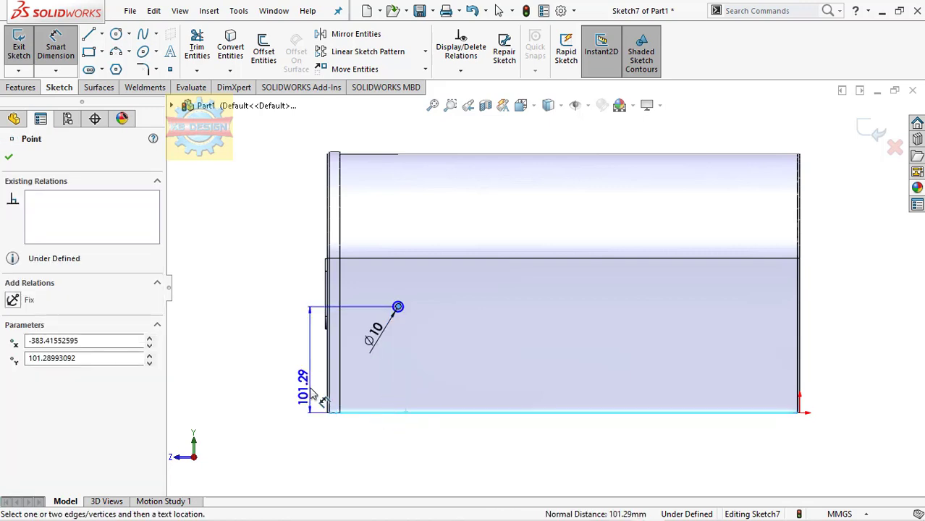
left_click(311, 395)
type("100")
key("Return")
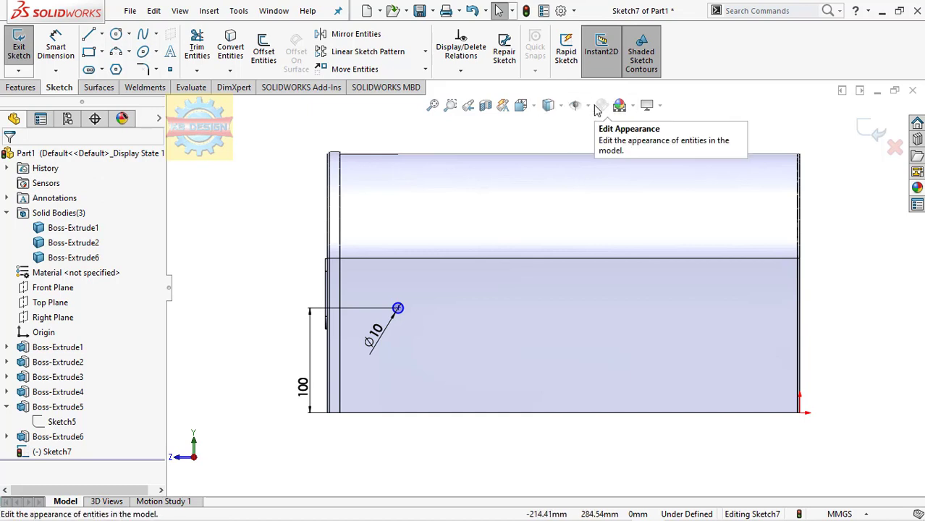
Switch to wireframe display and place the circle 45 mm from the front edge
left_click(548, 105)
left_click(552, 182)
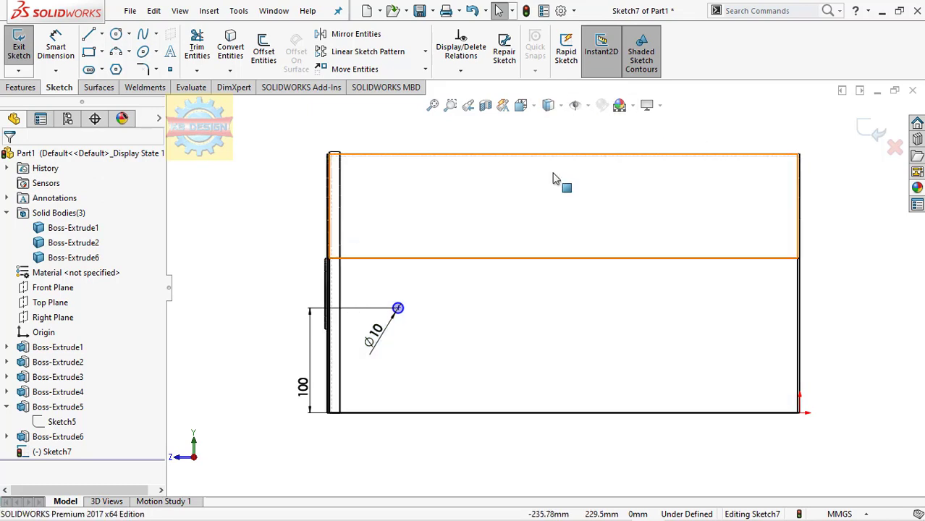
left_click(56, 47)
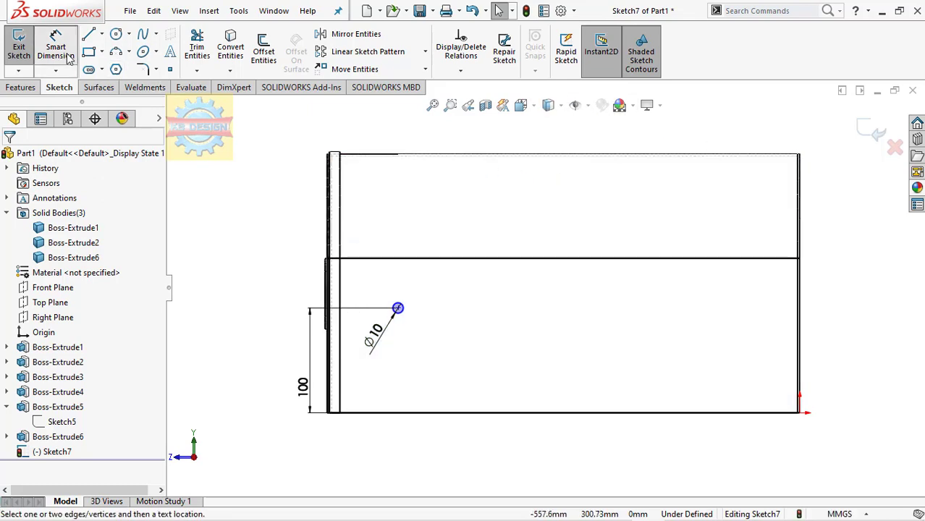
left_click(397, 309)
scroll(366, 416, "down", 2)
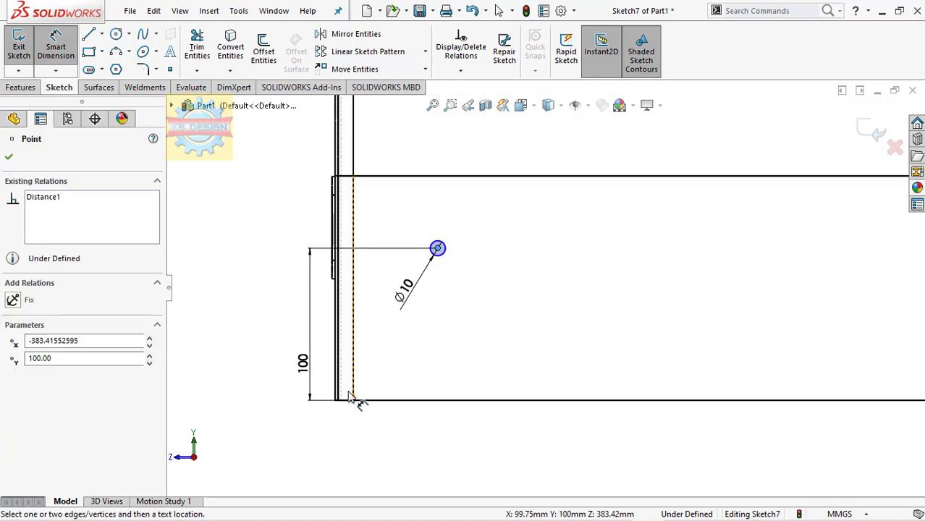
left_click(548, 106)
left_click(551, 196)
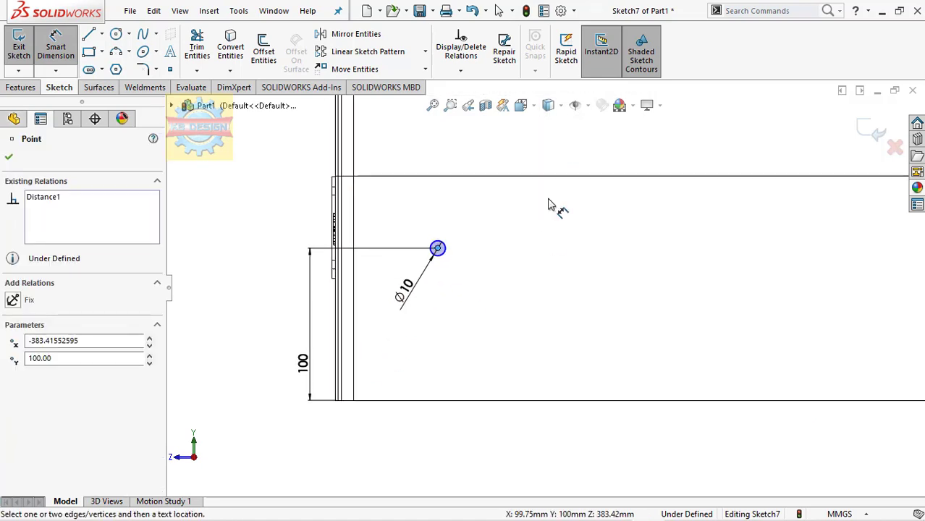
scroll(554, 191, "down", 1)
left_click(298, 423)
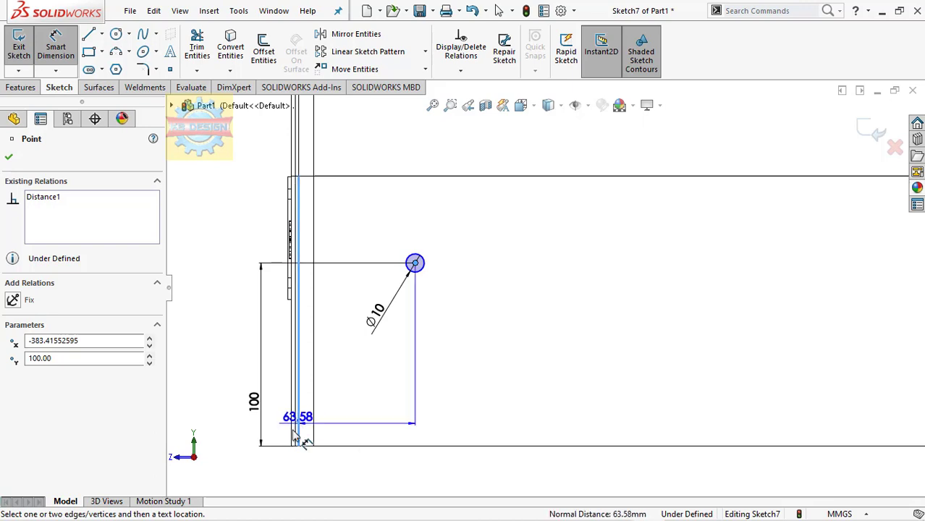
left_click(197, 364)
type("45")
key("Return")
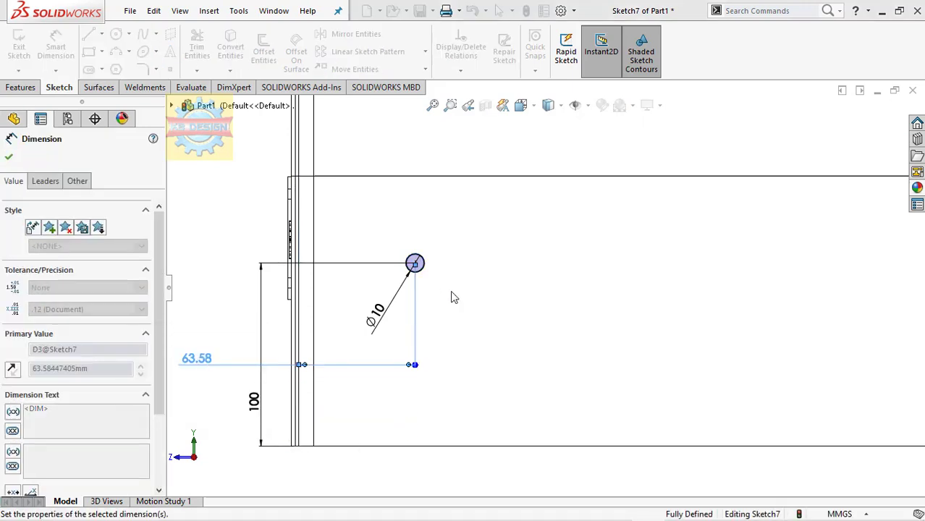
scroll(456, 293, "up", 1)
scroll(470, 288, "up", 1)
scroll(550, 286, "up", 1)
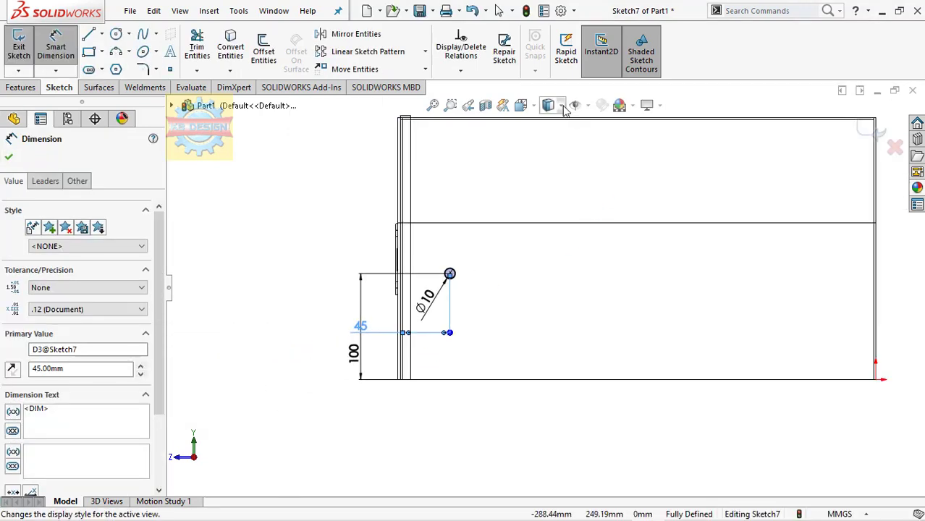
scroll(553, 134, "down", 1)
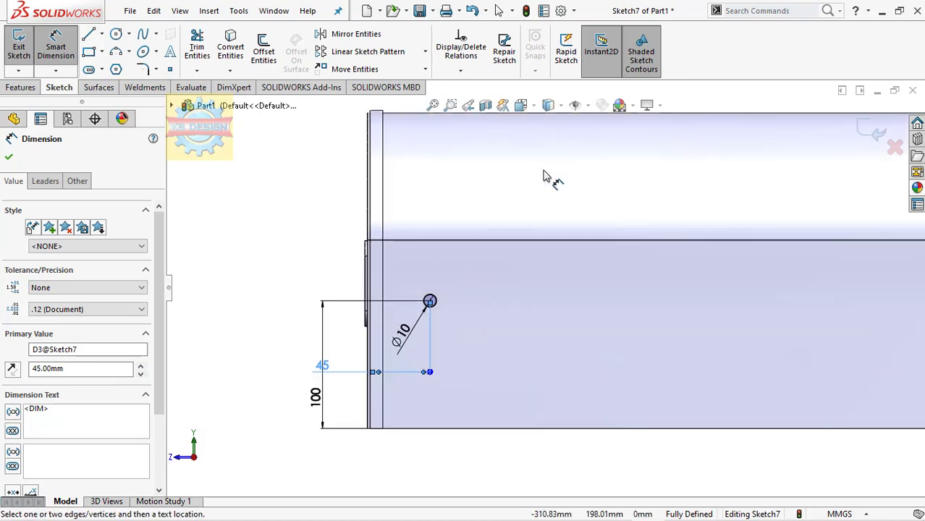
Draw a Ø38 circle concentric with the small pivot hole
left_click(116, 34)
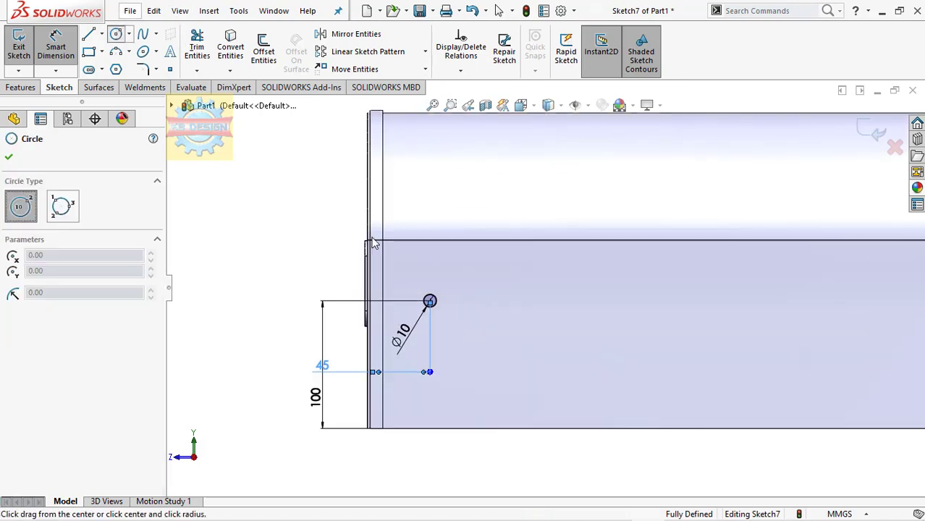
left_click(430, 299)
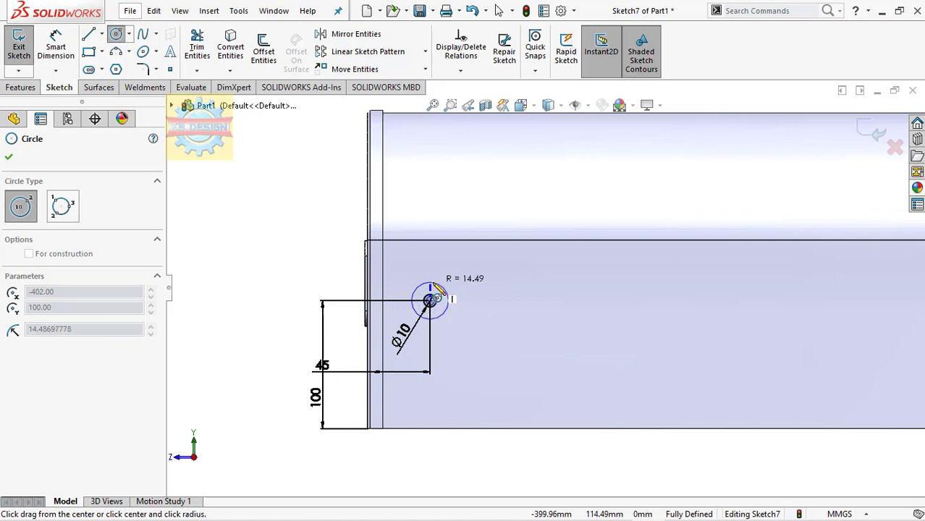
left_click(438, 290)
key("Escape")
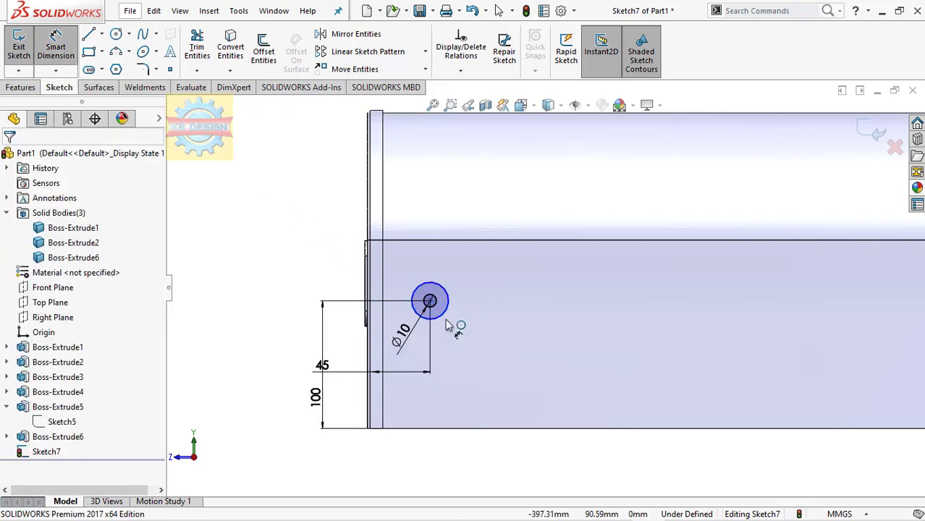
left_click(444, 311)
left_click(528, 312)
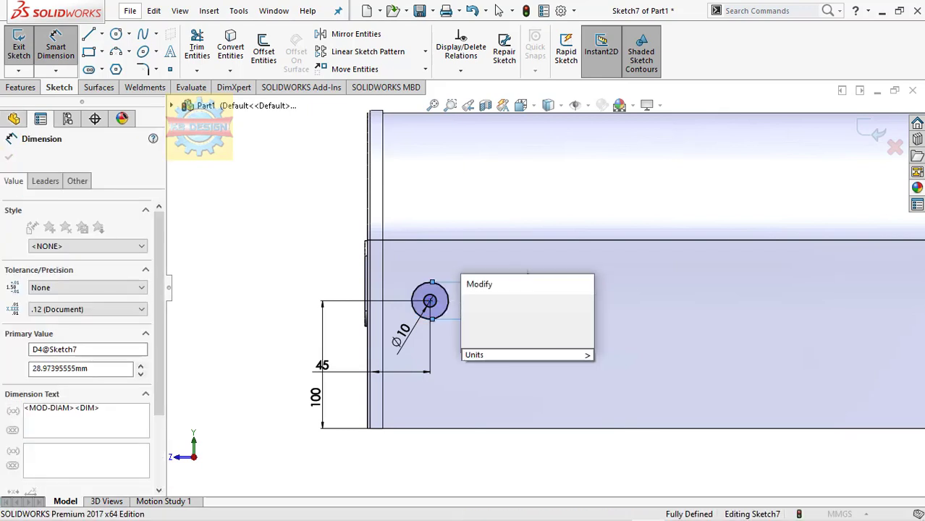
type("38")
key("Return")
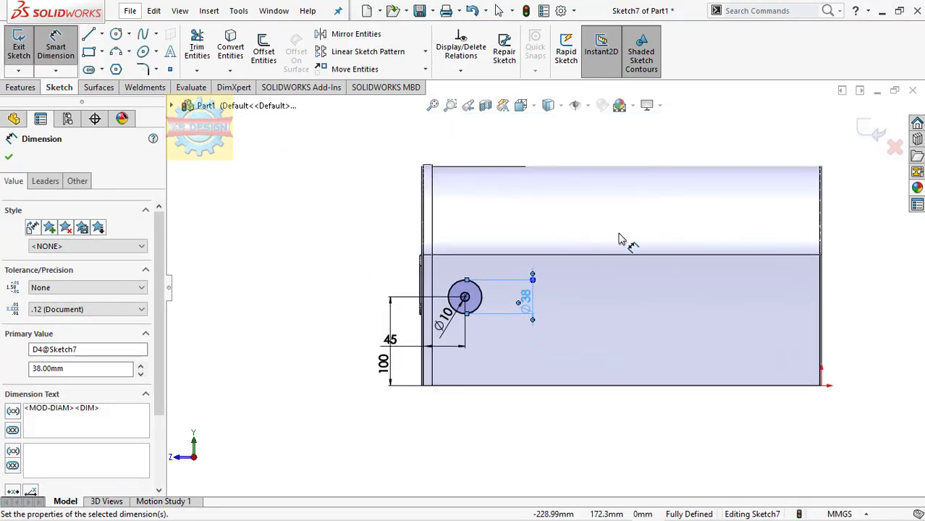
scroll(619, 239, "down", 1)
Draw the flag-arm outline with lines rising from the circle, including a slanted edge
key("l")
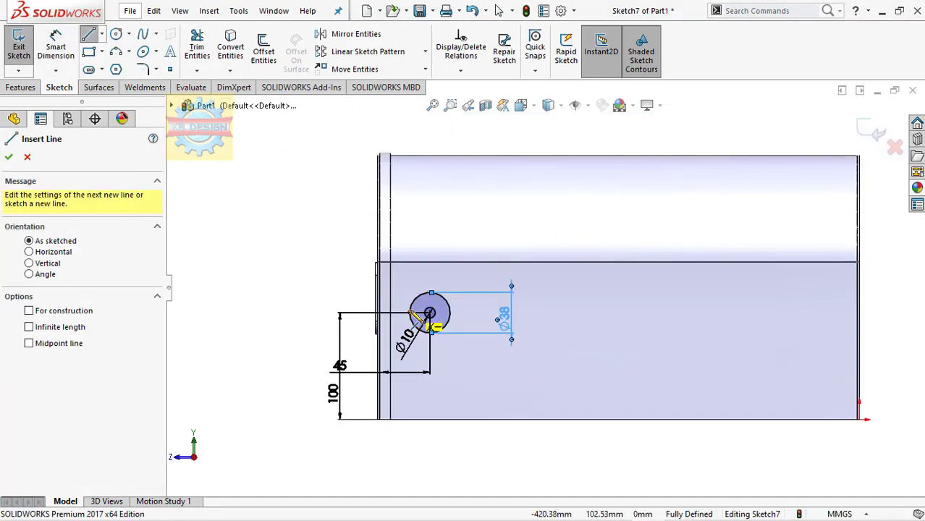
left_click(409, 312)
left_click(409, 121)
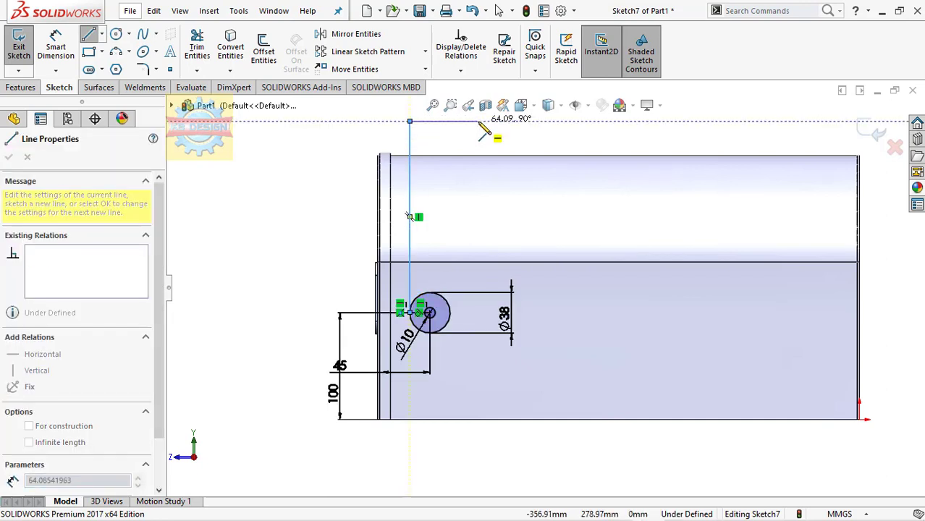
left_click(478, 121)
left_click(477, 166)
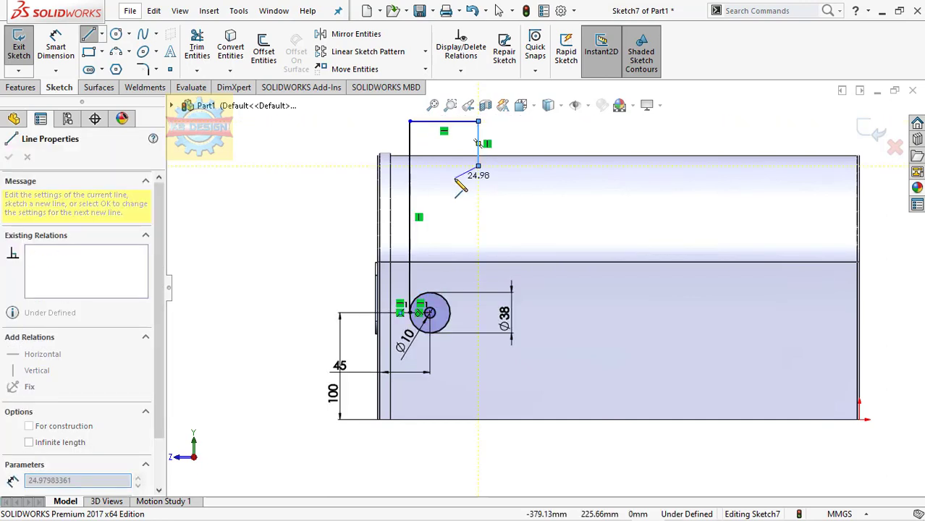
left_click(438, 181)
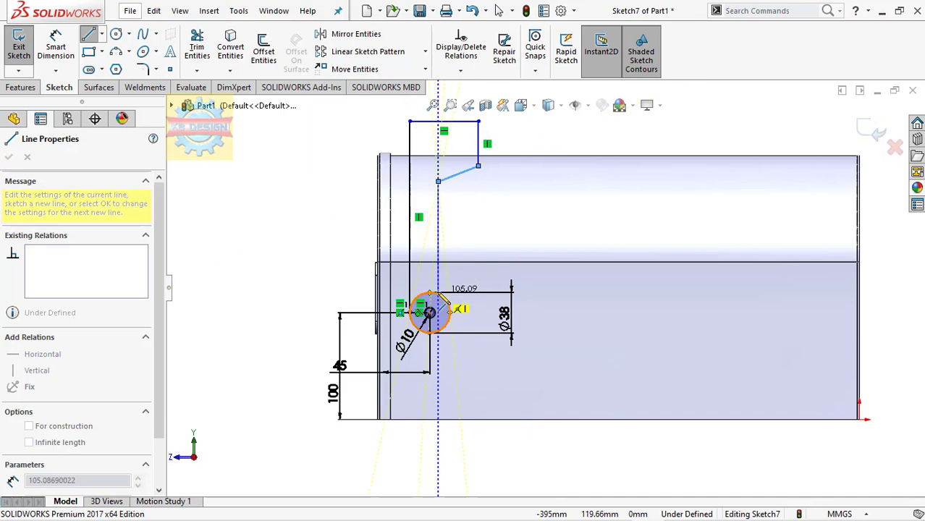
left_click(438, 294)
key("Escape")
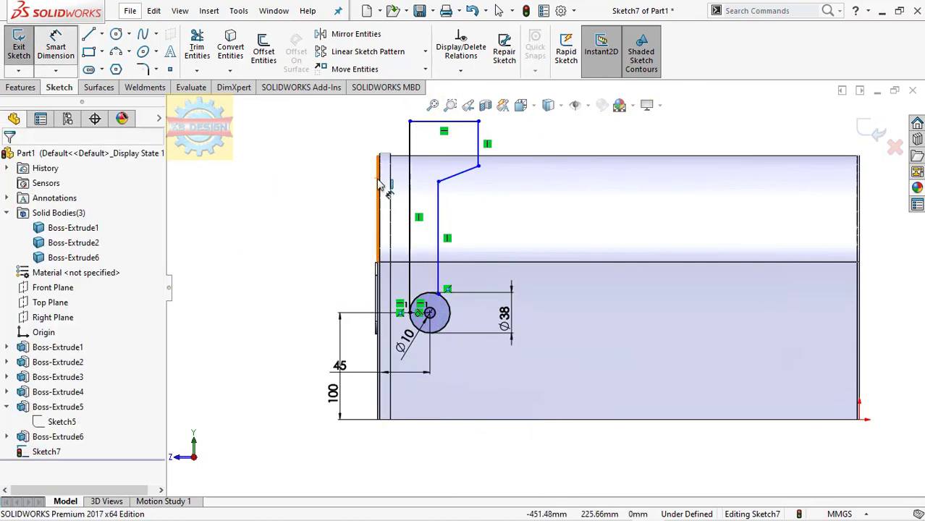
Dimension the arm 210 tall and 18 wide
left_click(409, 190)
left_click(298, 207)
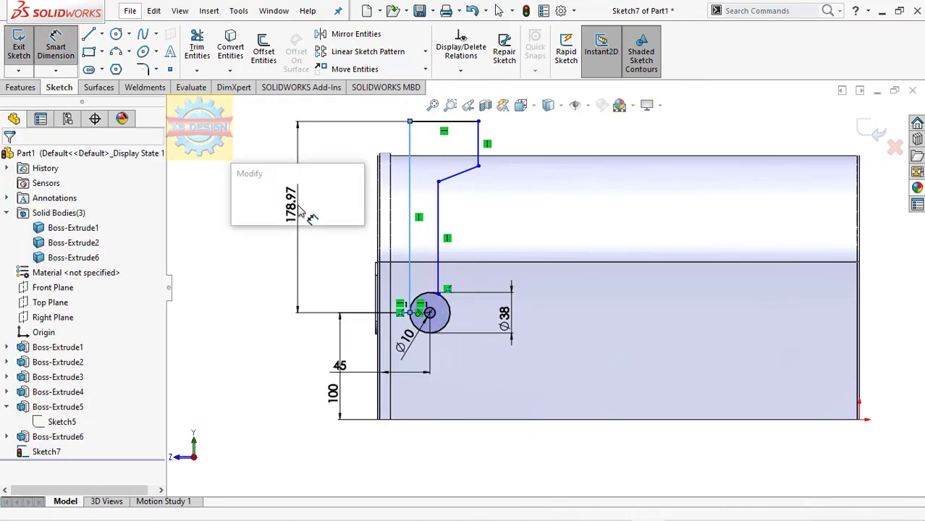
type("210")
key("Return")
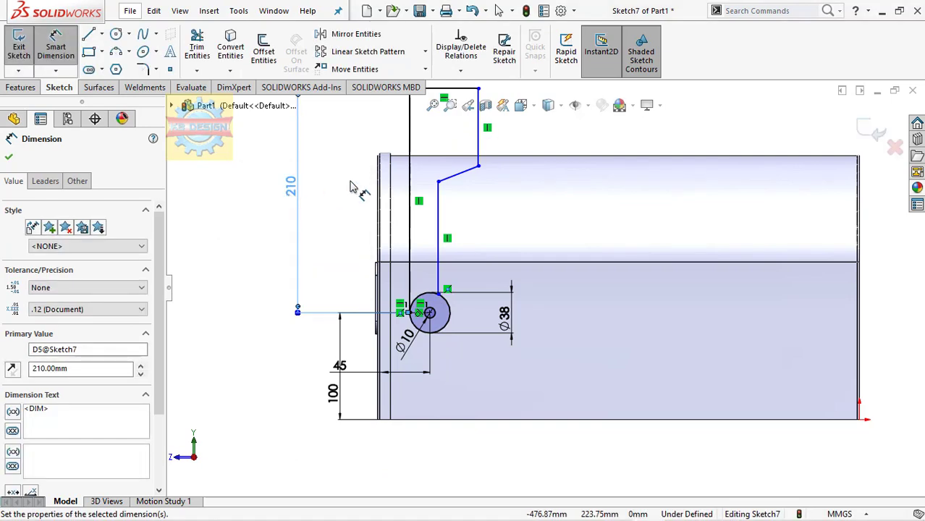
key("z")
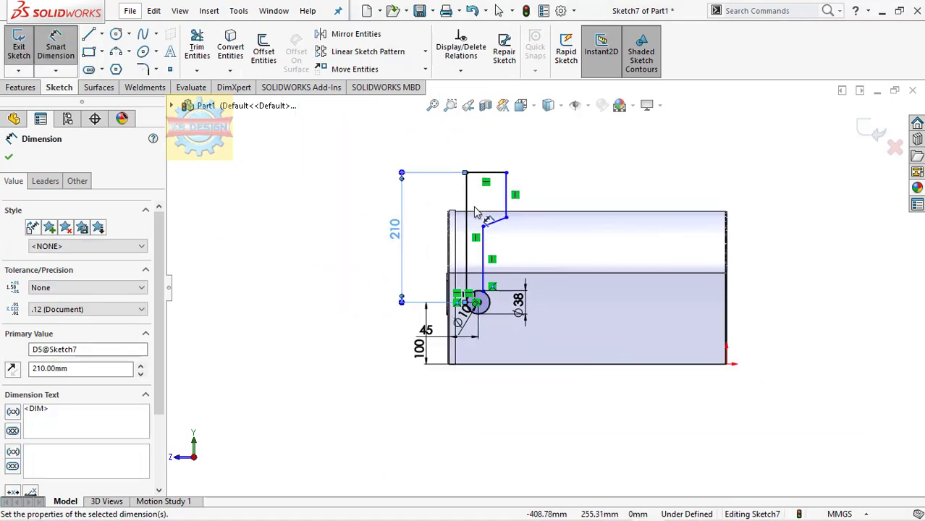
right_click(476, 211)
left_click(510, 259)
scroll(513, 256, "down", 3)
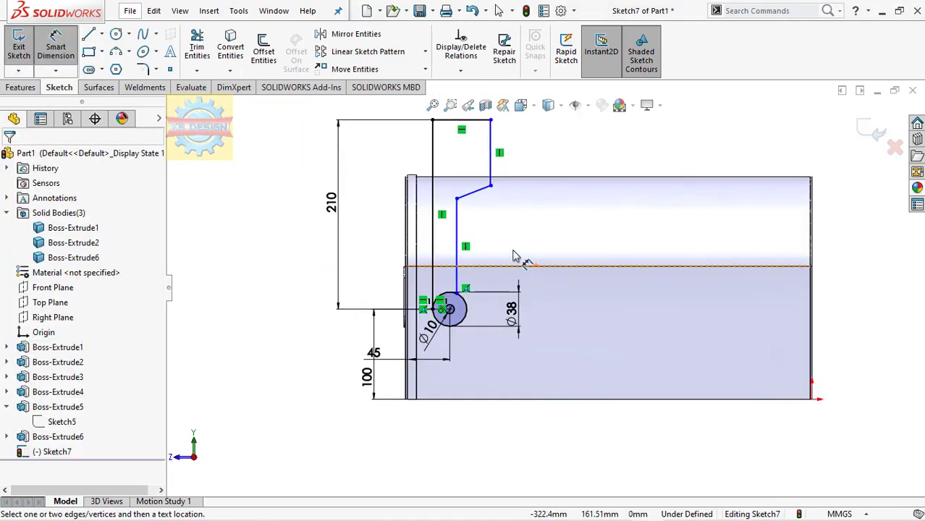
left_click(457, 239)
left_click(432, 246)
left_click(367, 262)
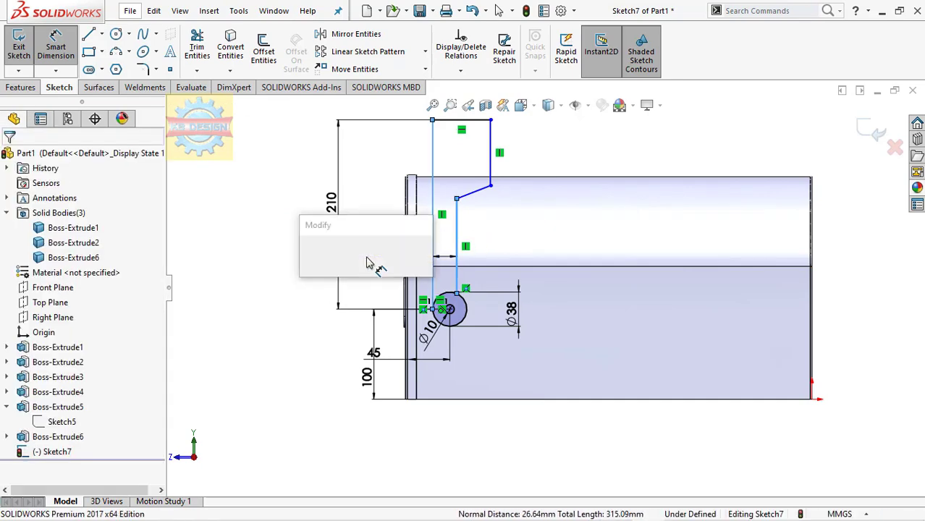
type("18")
key("Return")
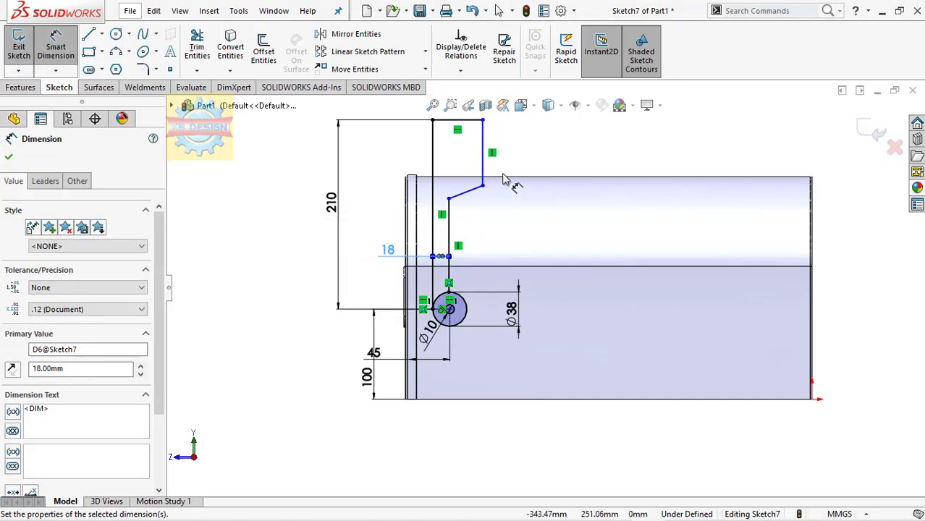
Dimension the slanted edge at 15° and the flag's right edge at 38
left_click(467, 191)
scroll(543, 290, "up", 2)
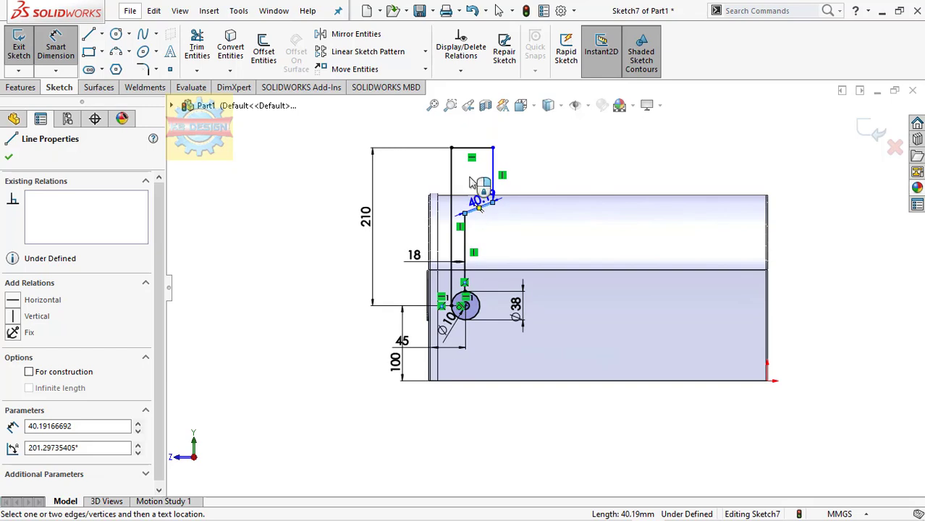
left_click(470, 150)
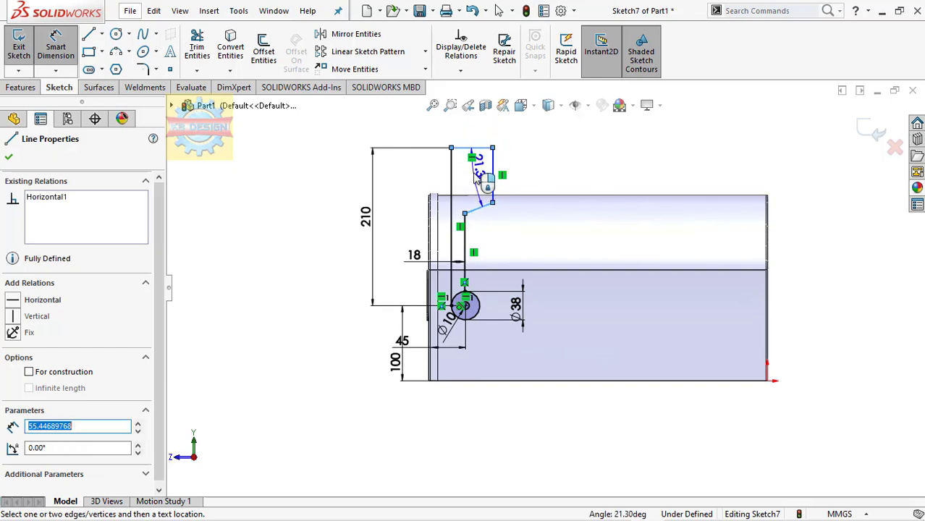
left_click(474, 180)
type("15")
key("Return")
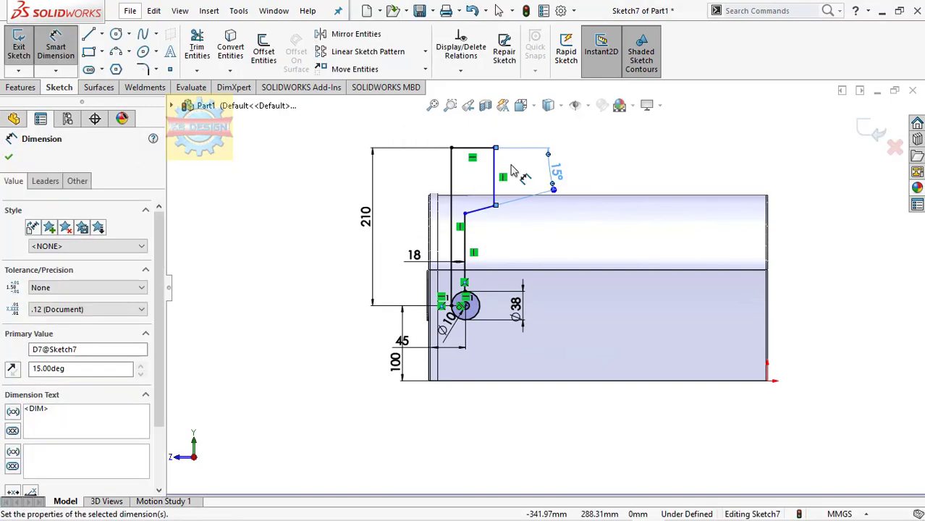
left_click(494, 172)
left_click(615, 164)
type("38")
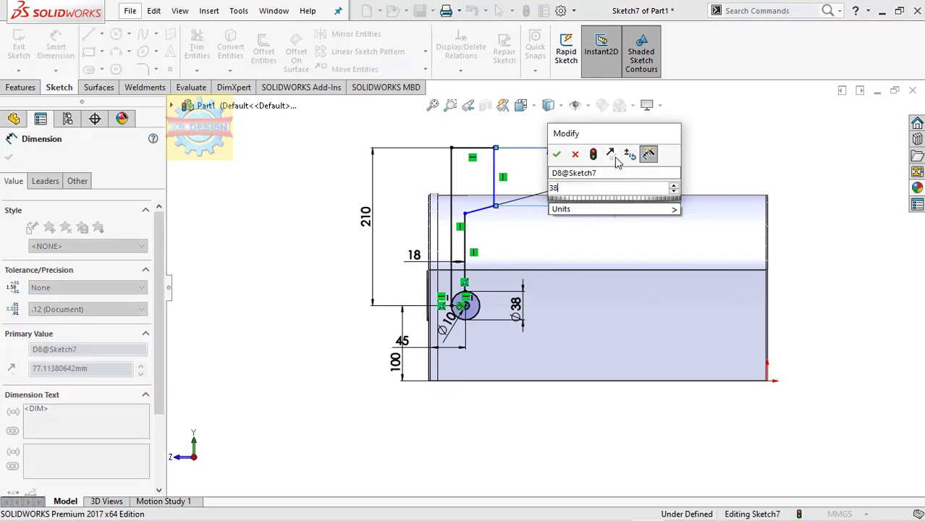
key("Return")
scroll(615, 163, "down", 1)
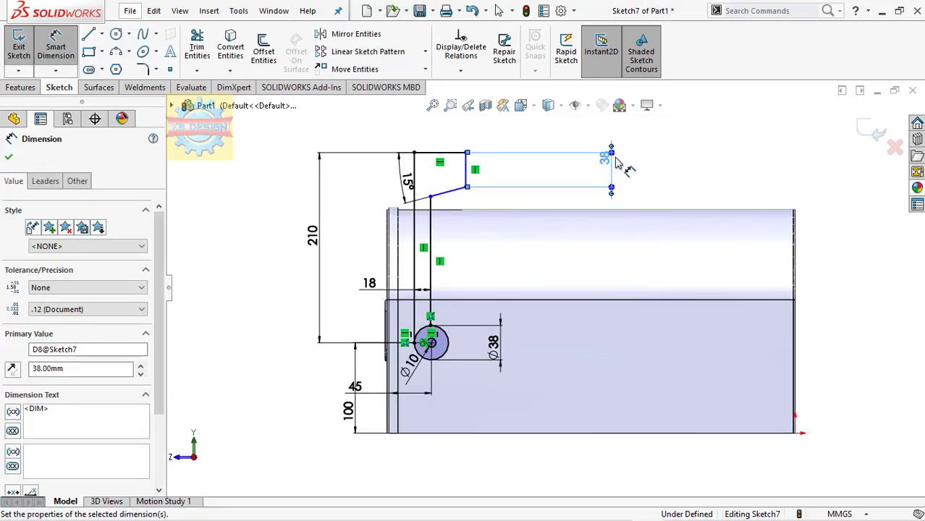
scroll(615, 164, "down", 1)
Trim the segment inside the circle, then round five flag-arm corners with 5 mm sketch fillets
left_click(197, 45)
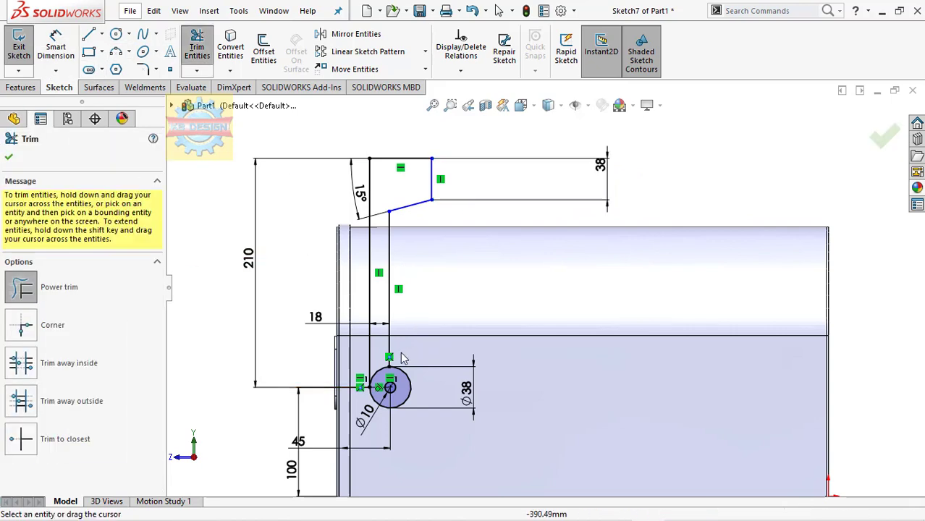
left_click_drag(385, 376, 385, 380)
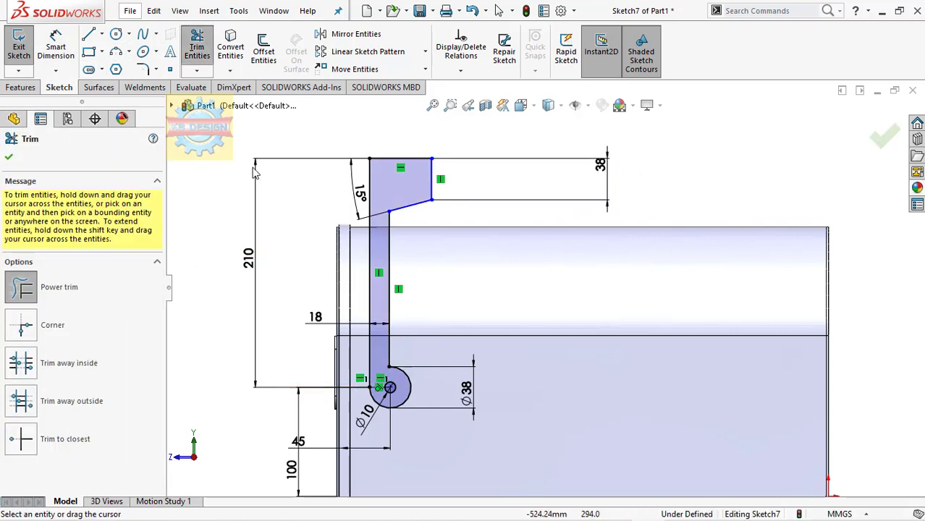
left_click(145, 69)
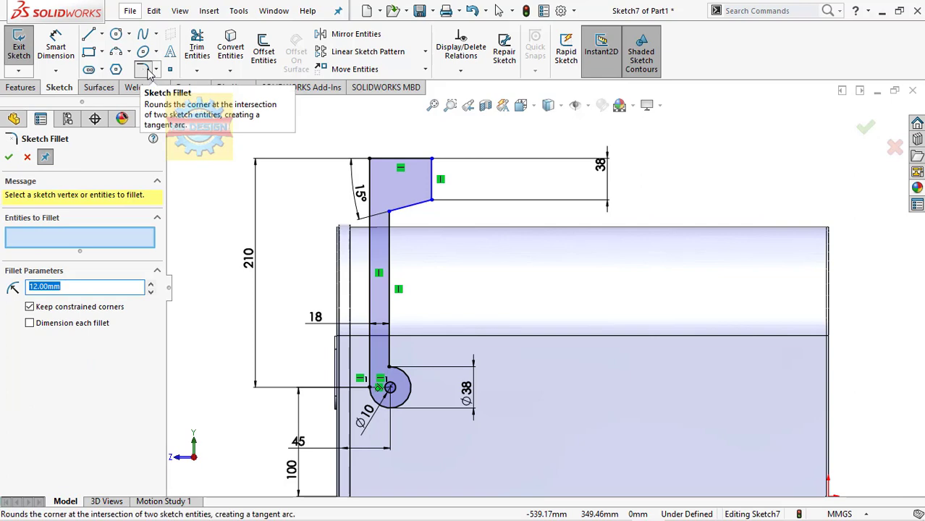
type("5")
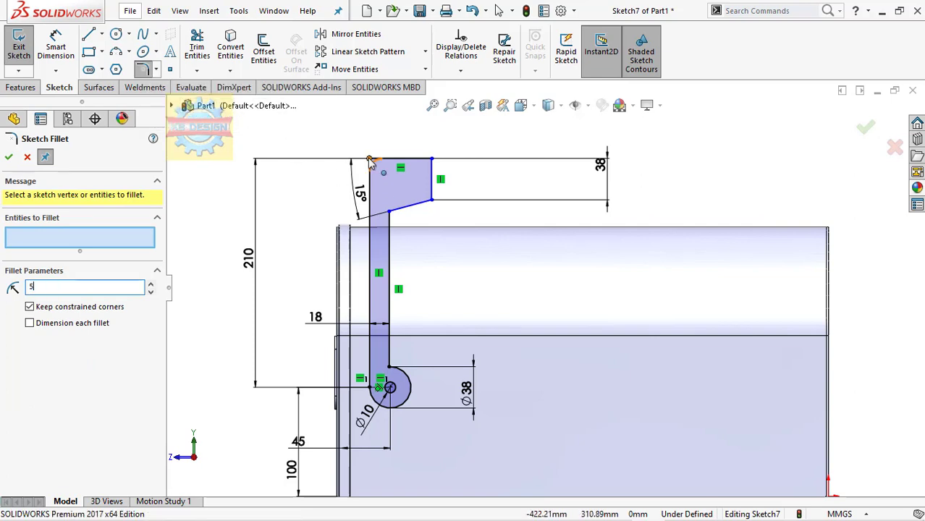
left_click(369, 160)
left_click(430, 158)
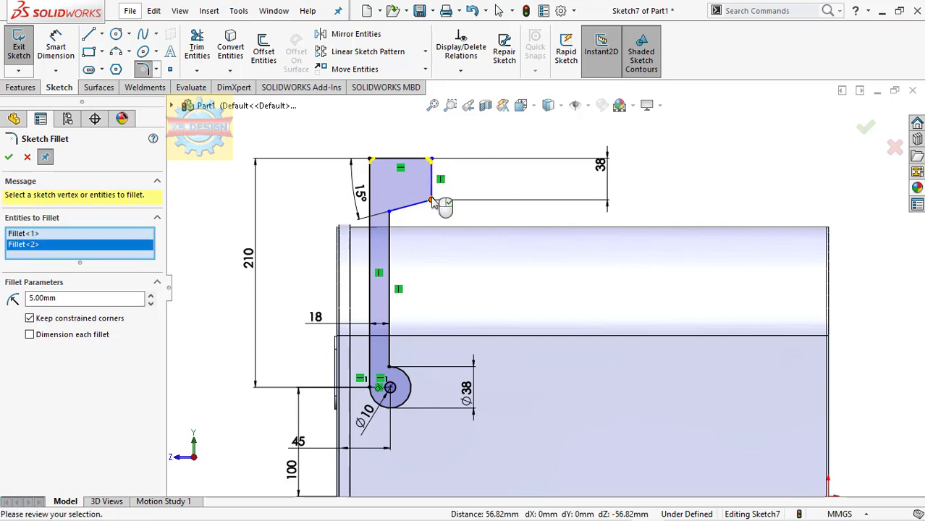
left_click(431, 200)
left_click(389, 212)
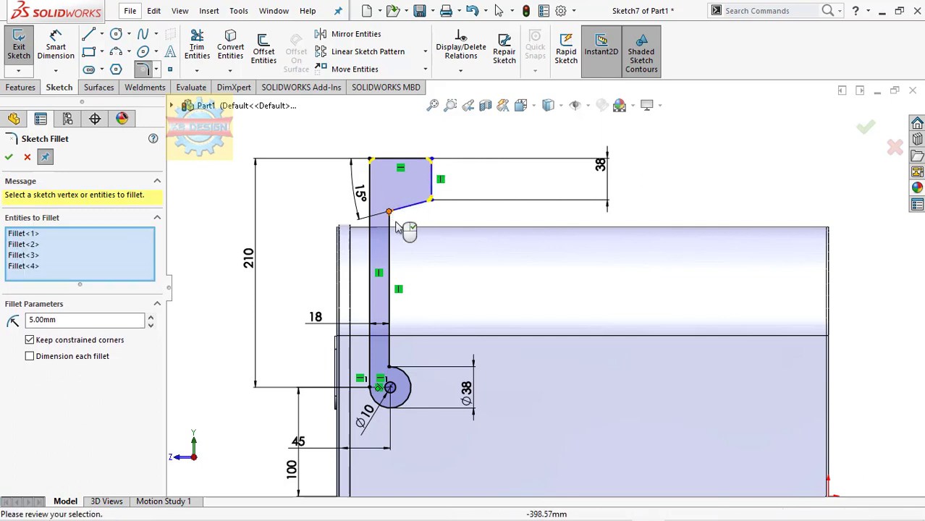
left_click(389, 366)
left_click(9, 158)
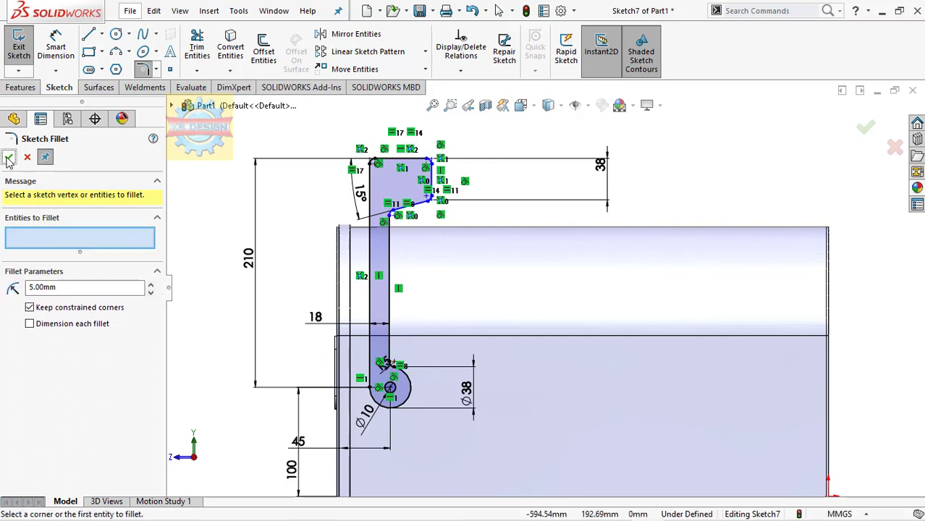
left_click(8, 158)
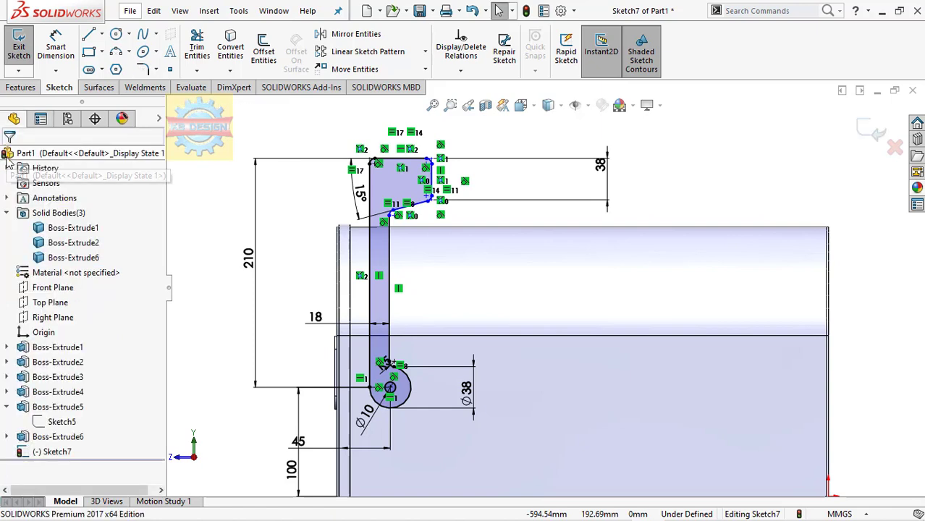
left_click(19, 87)
Extrude Sketch7 6 mm into the flag arm as a separate solid body
left_click(24, 50)
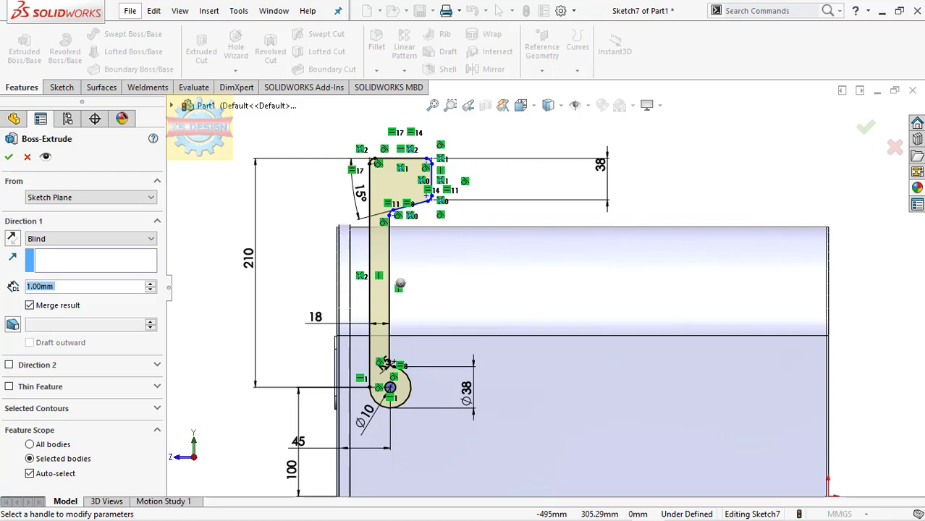
type("6")
key("Return")
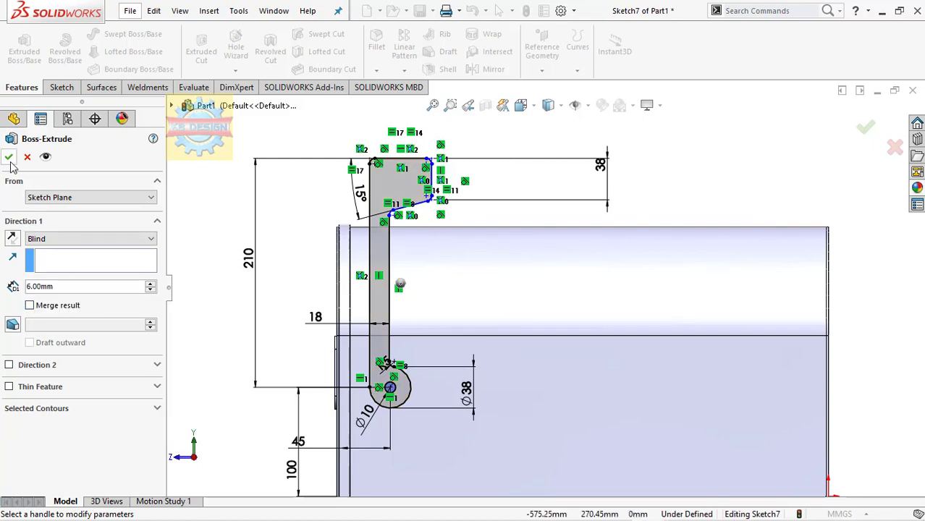
left_click(9, 157)
Start a sketch on the box's side face and convert the flag's pivot hole edge into a circle
middle_click_drag(383, 352, 403, 377)
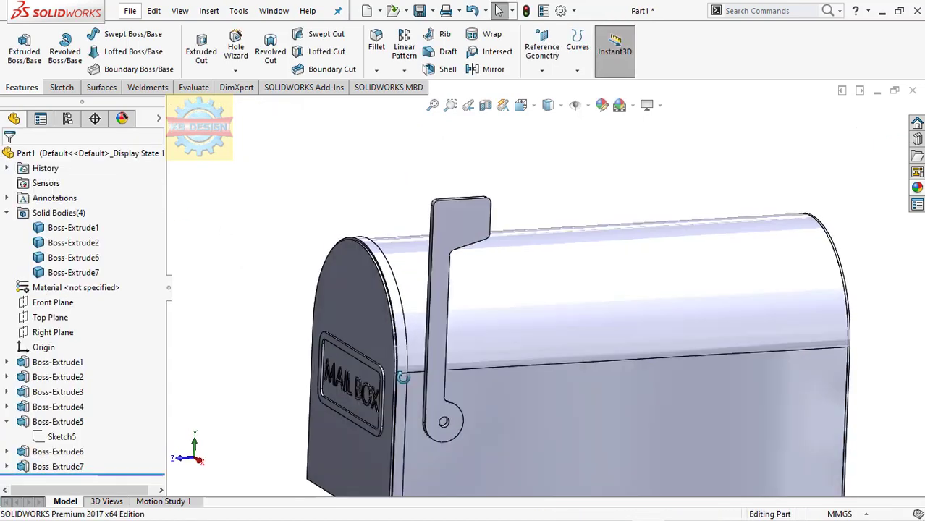
scroll(467, 430, "down", 3)
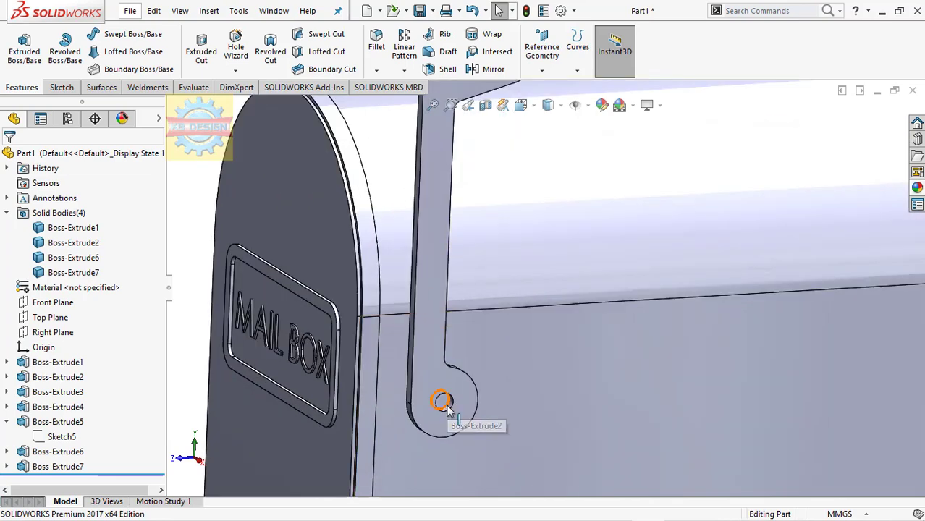
left_click(446, 406)
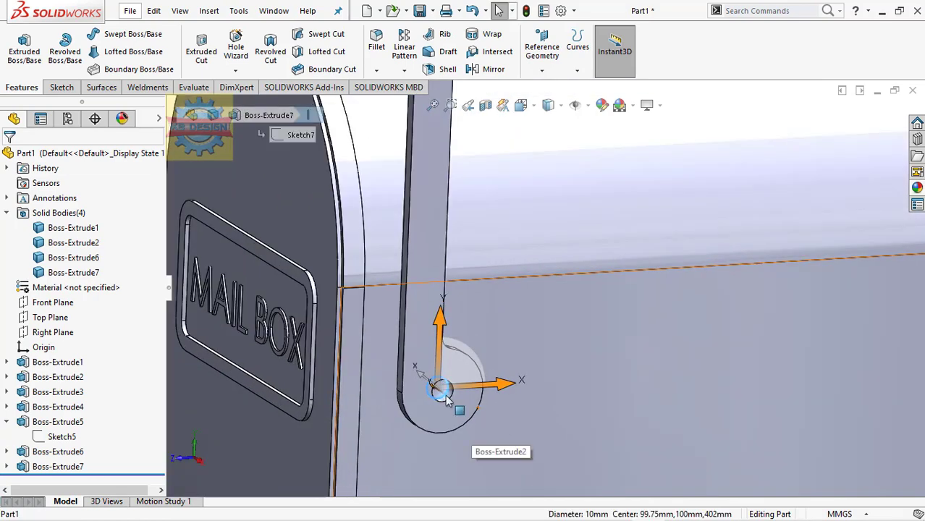
scroll(444, 407, "down", 1)
scroll(441, 412, "down", 1)
scroll(436, 419, "down", 1)
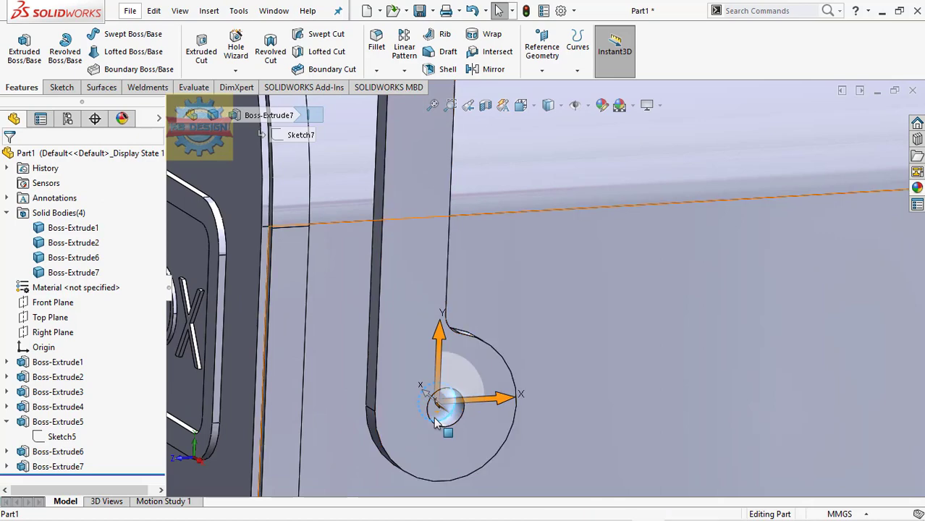
left_click(531, 401)
left_click(501, 375)
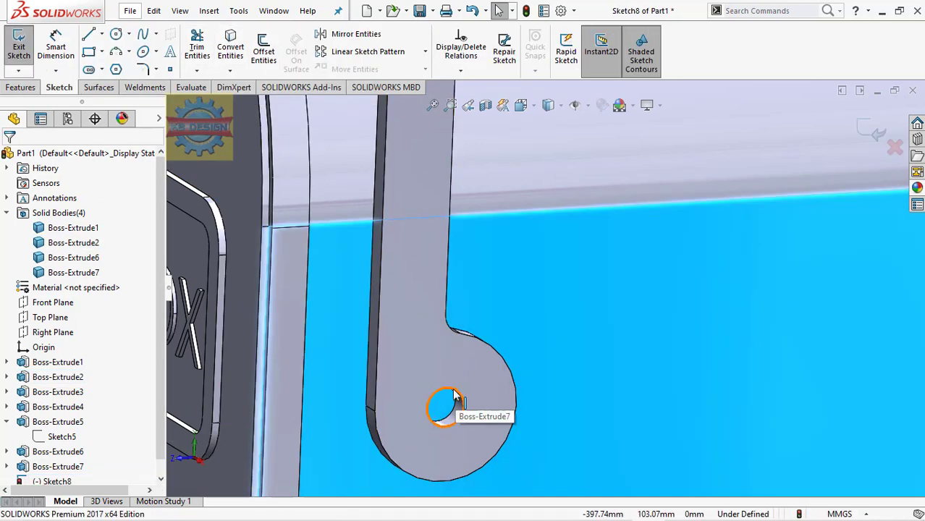
left_click(455, 396)
left_click(230, 45)
Extrude the circle 5 mm as a separate pin body, unmerged
left_click(19, 45)
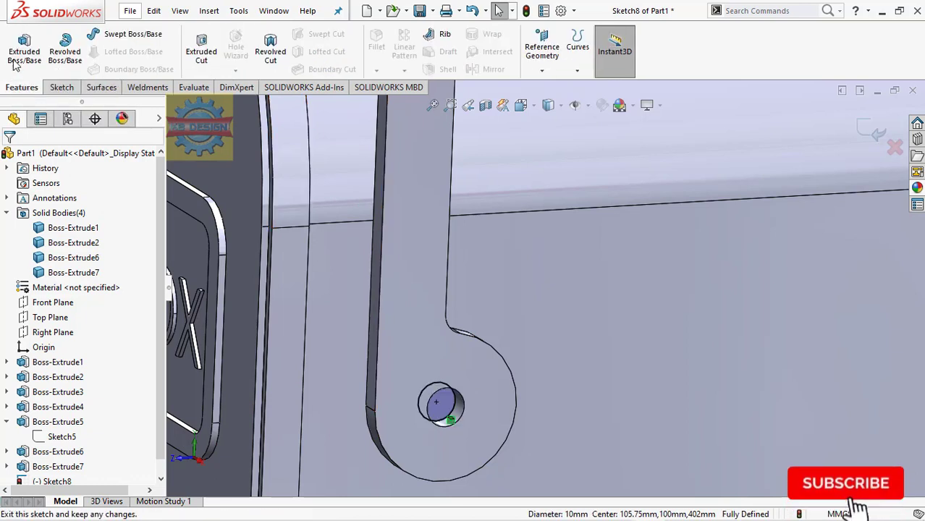
left_click(14, 62)
type("5")
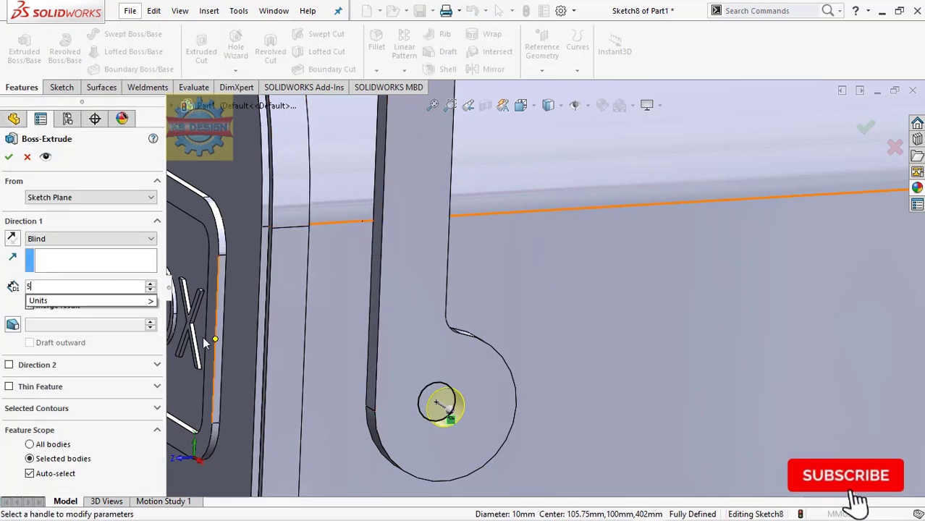
left_click(69, 307)
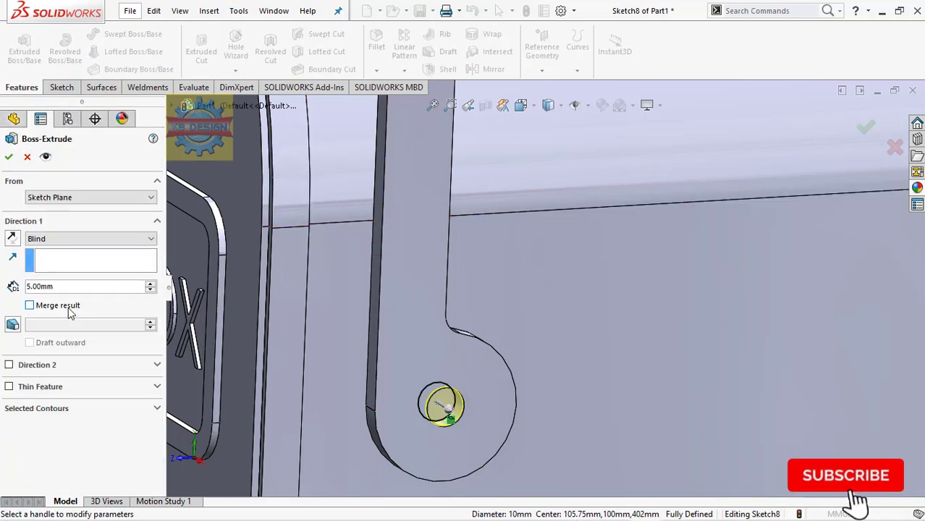
left_click(9, 157)
left_click(443, 405)
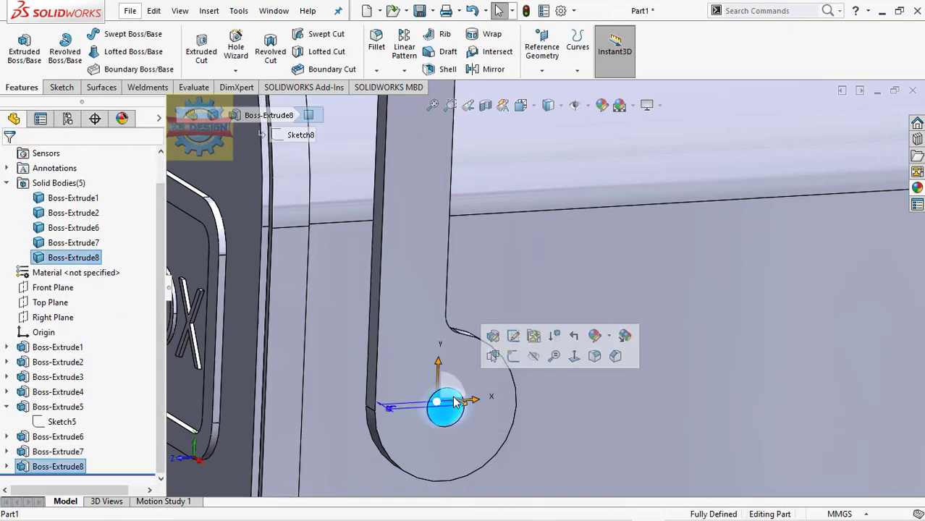
Sketch a six-sided circumscribed polygon centred on the pin's end, viewed Normal To
left_click(518, 364)
key("space")
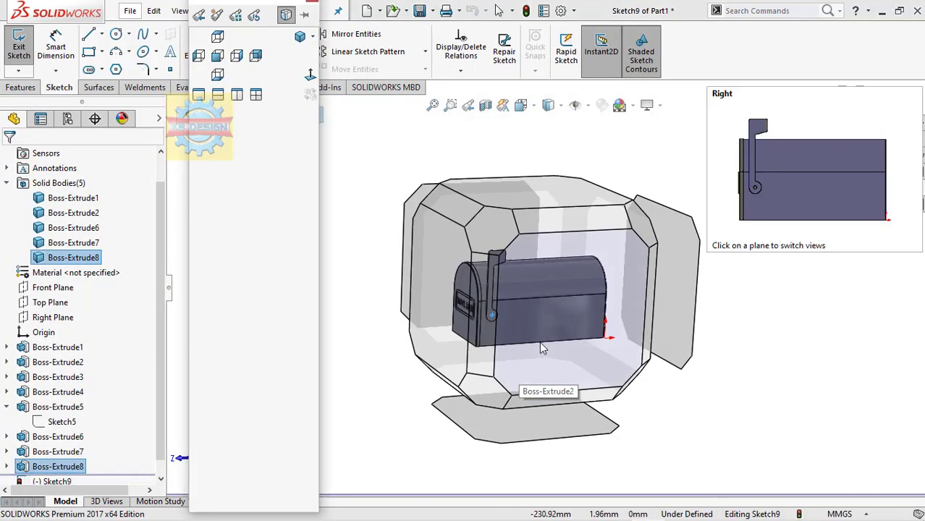
left_click(541, 348)
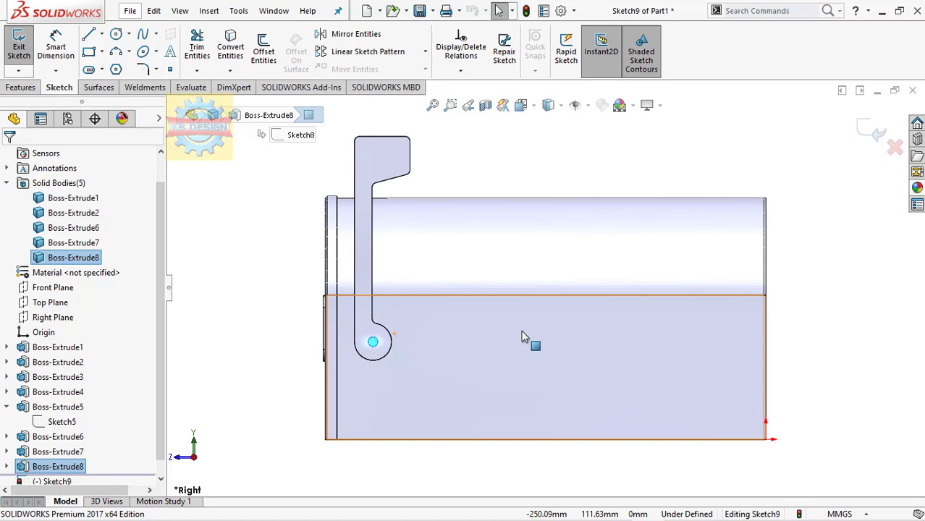
scroll(370, 335, "down", 5)
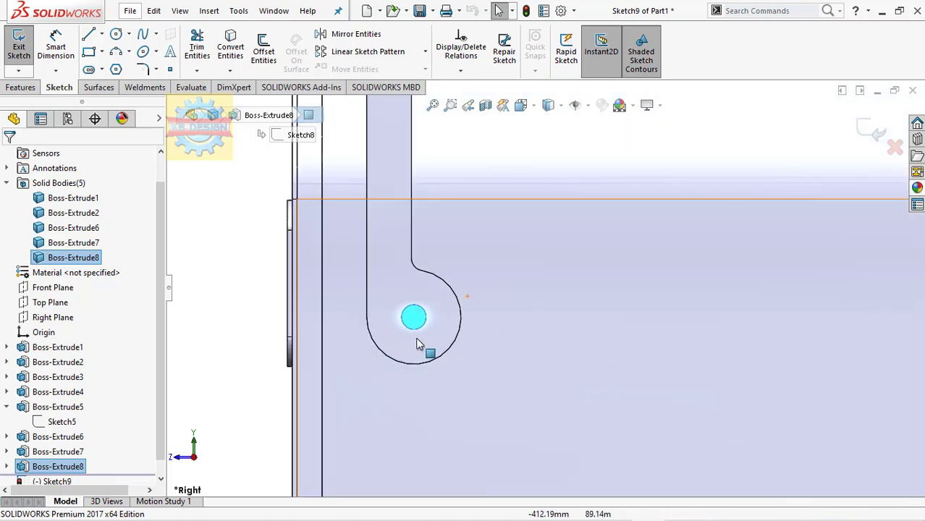
left_click(116, 34)
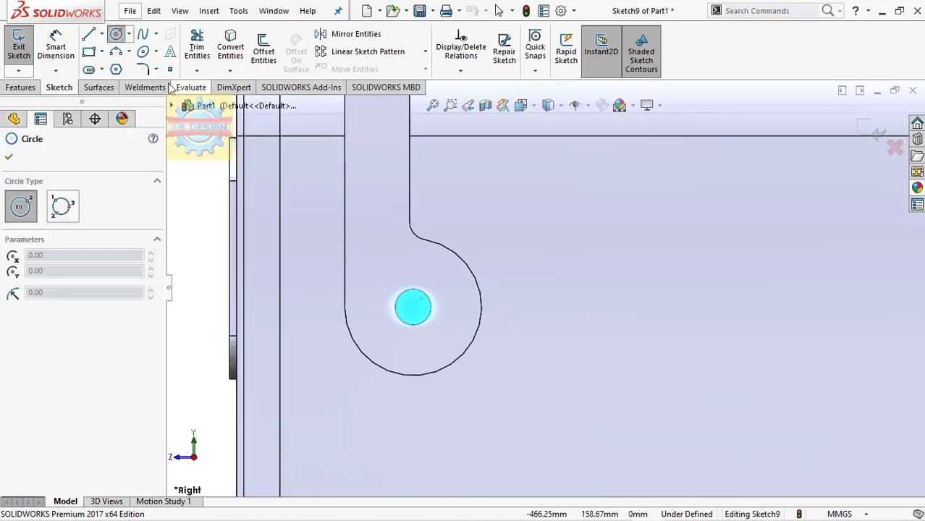
left_click(116, 69)
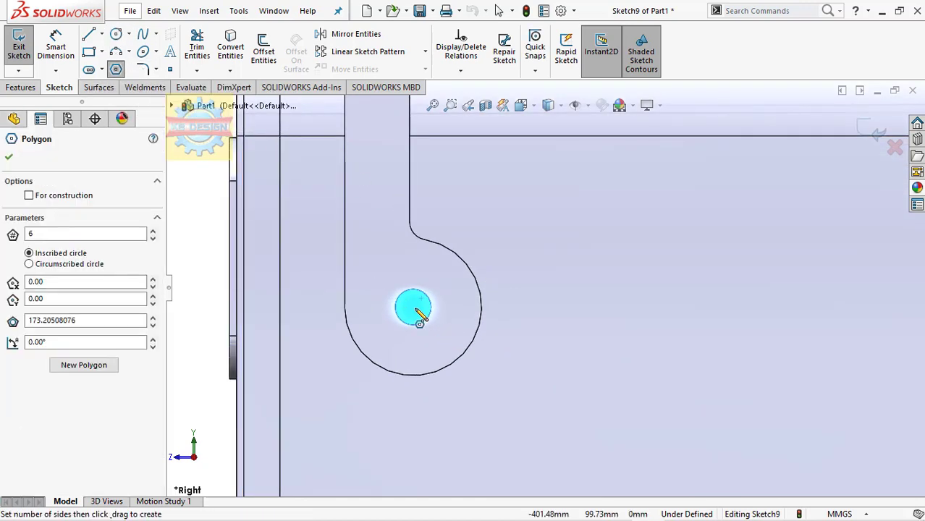
left_click(412, 308)
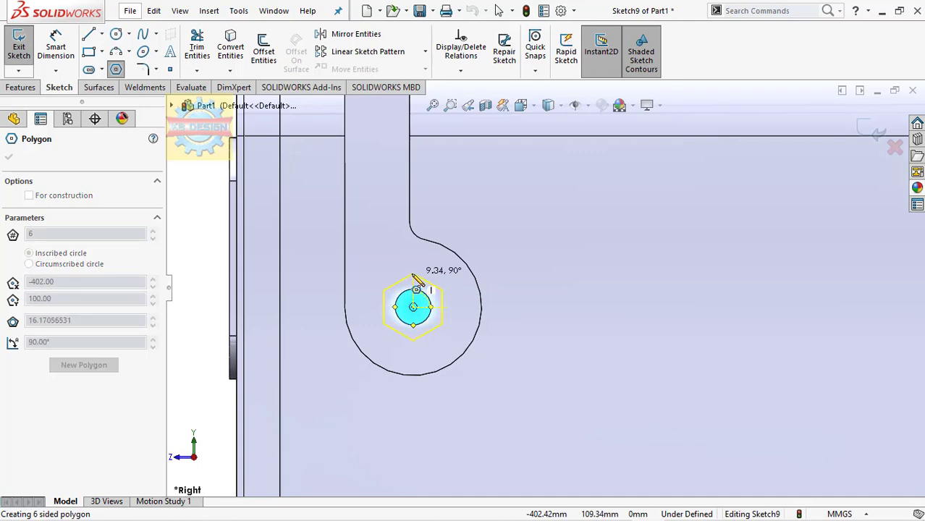
left_click(413, 274)
left_click(67, 265)
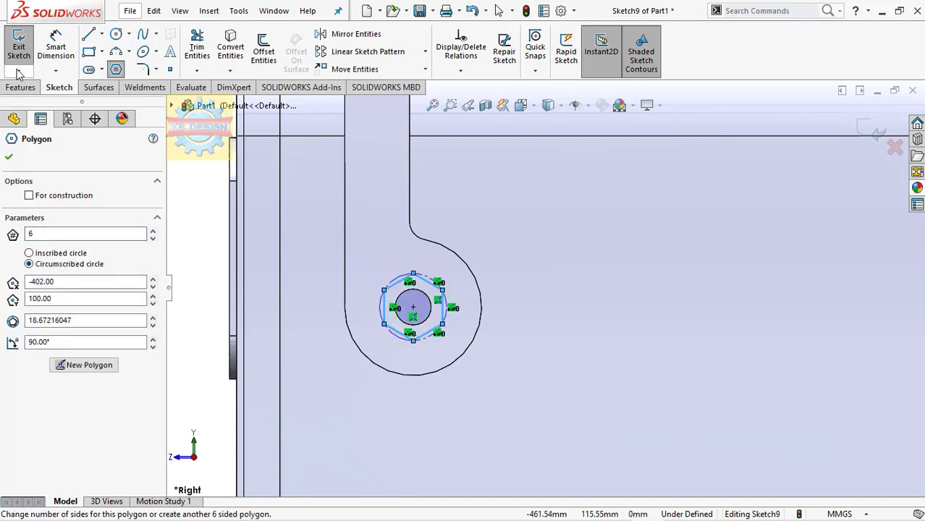
Dimension the hexagon's construction circle to Ø14.25
left_click(56, 45)
left_click(434, 282)
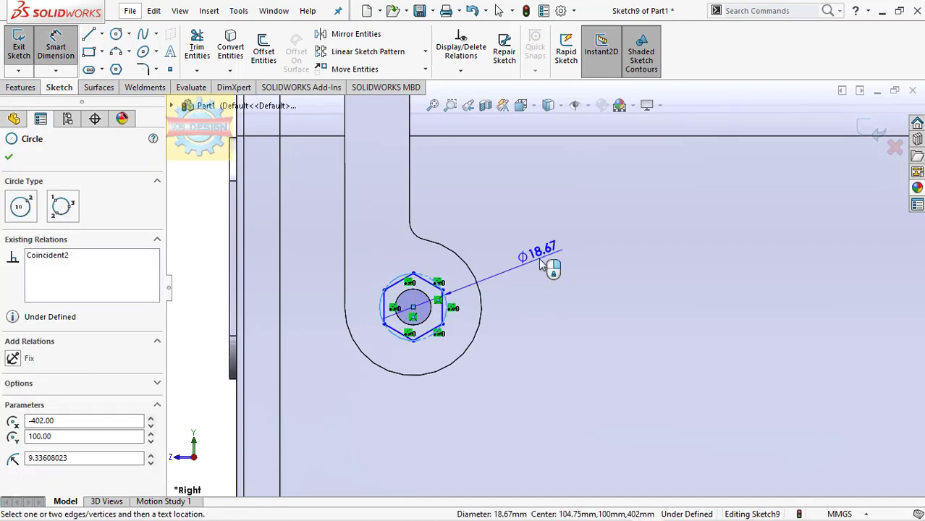
left_click(547, 265)
type("14.32")
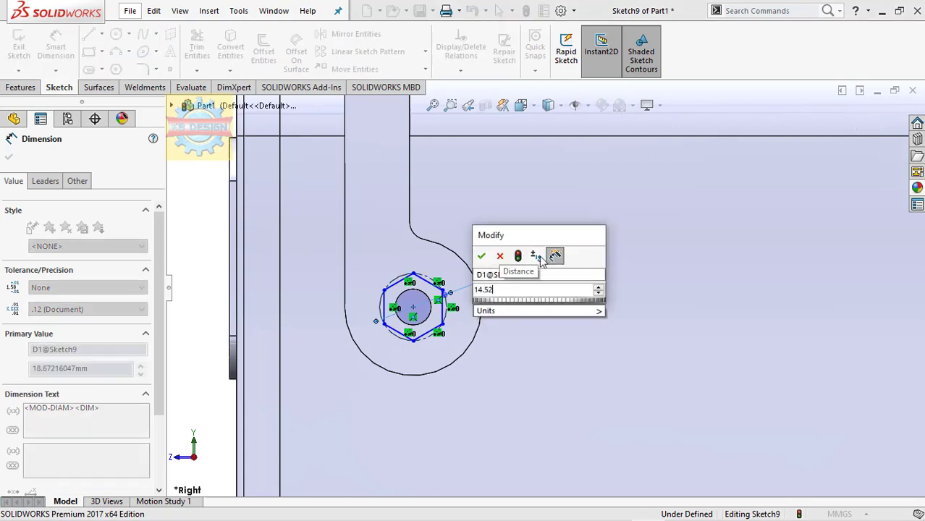
key("BackSpace")
key("BackSpace")
key("BackSpace")
type(".28")
key("Escape")
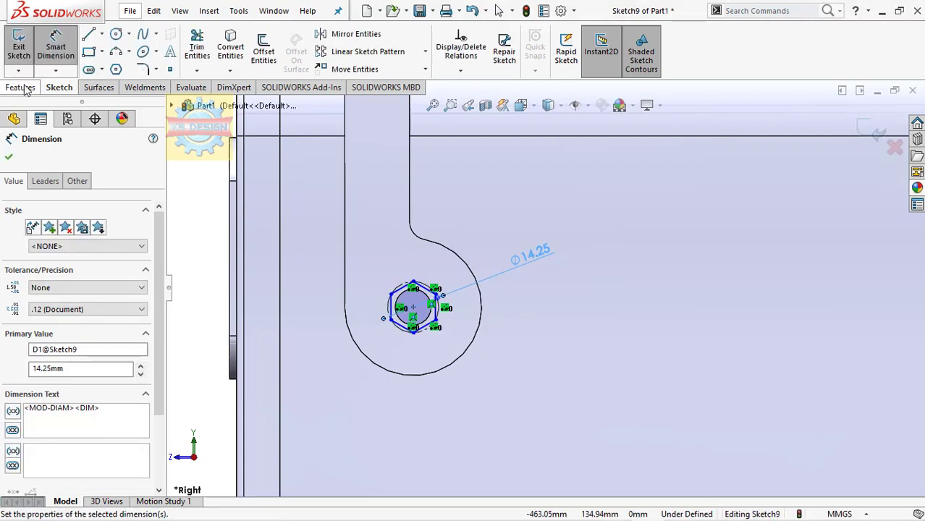
left_click(20, 87)
Extrude the hexagon 5 mm into a nut merged only with the Boss-Extrude8 pin
left_click(24, 50)
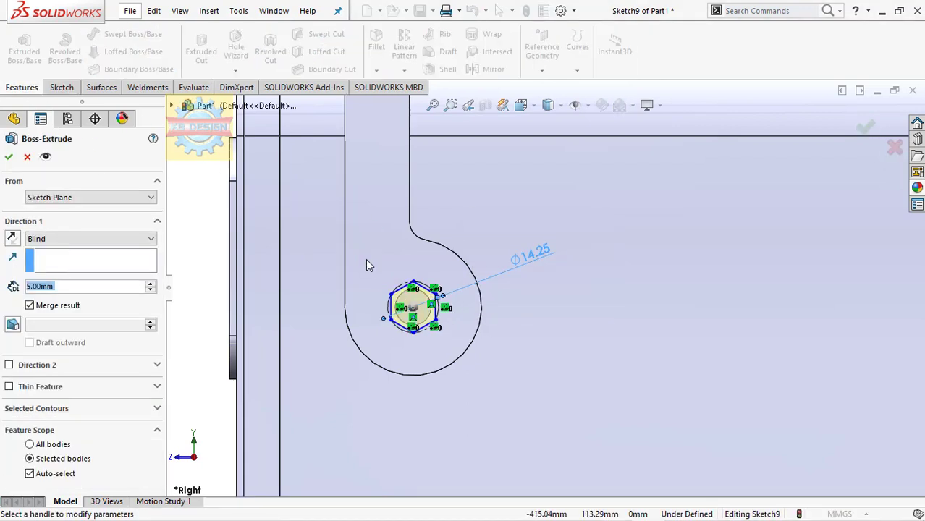
left_click(64, 475)
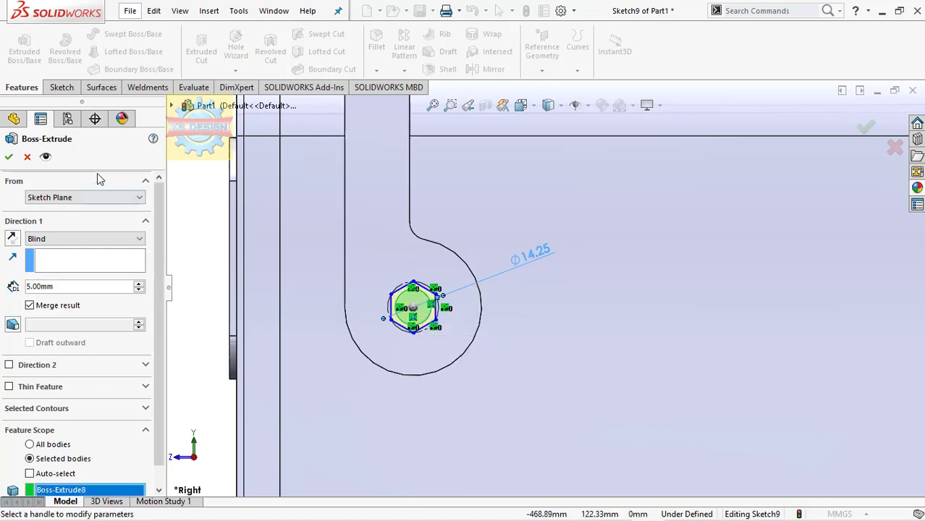
left_click(11, 155)
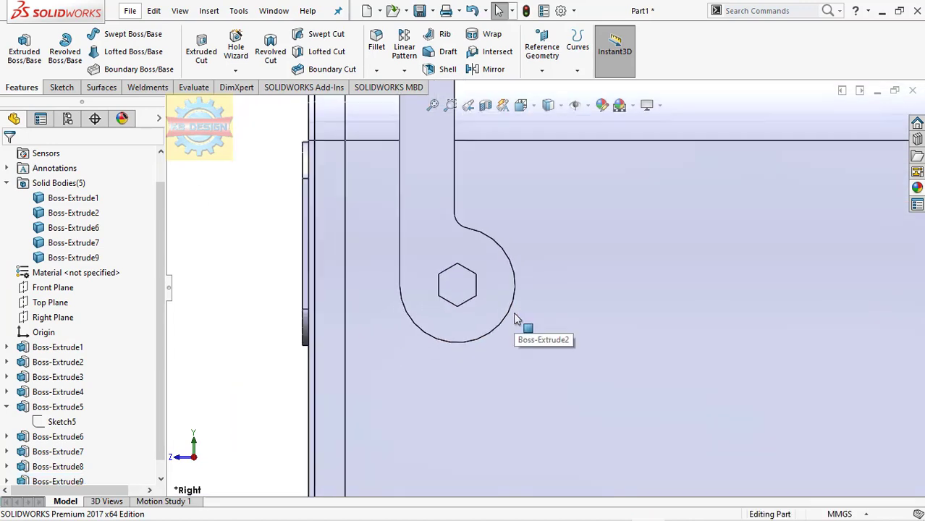
scroll(512, 304, "up", 3)
scroll(512, 304, "up", 2)
scroll(733, 421, "up", 2)
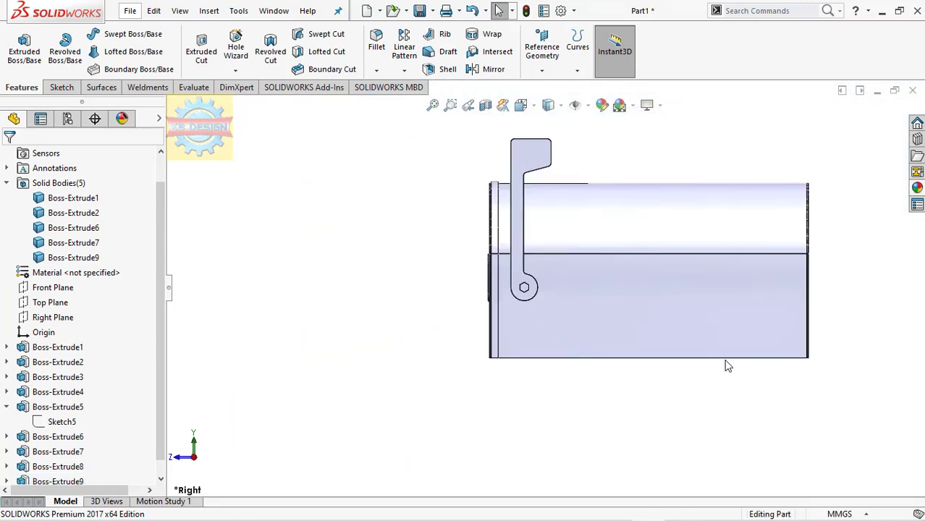
middle_click_drag(728, 366, 651, 297)
Select the box's lower front face and turn the view Normal To it
scroll(553, 283, "down", 2)
scroll(451, 258, "down", 2)
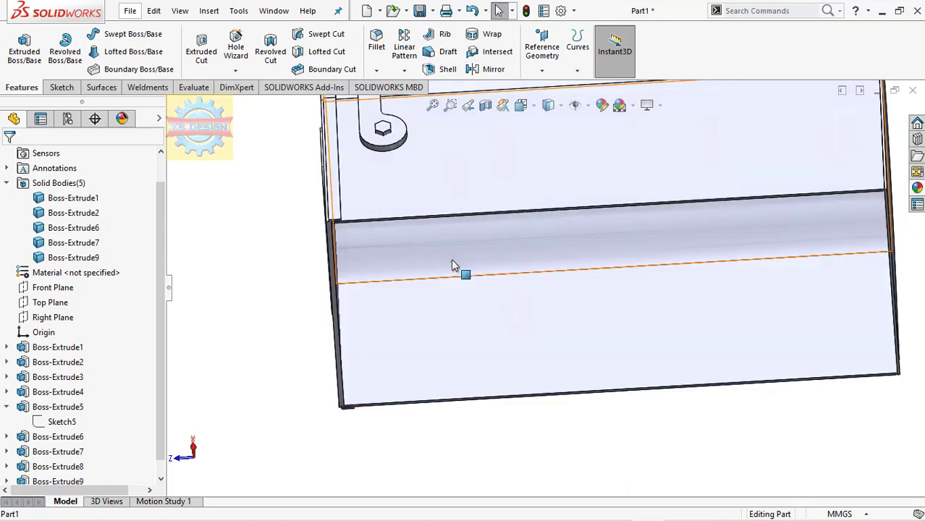
scroll(377, 235, "down", 2)
scroll(365, 226, "down", 2)
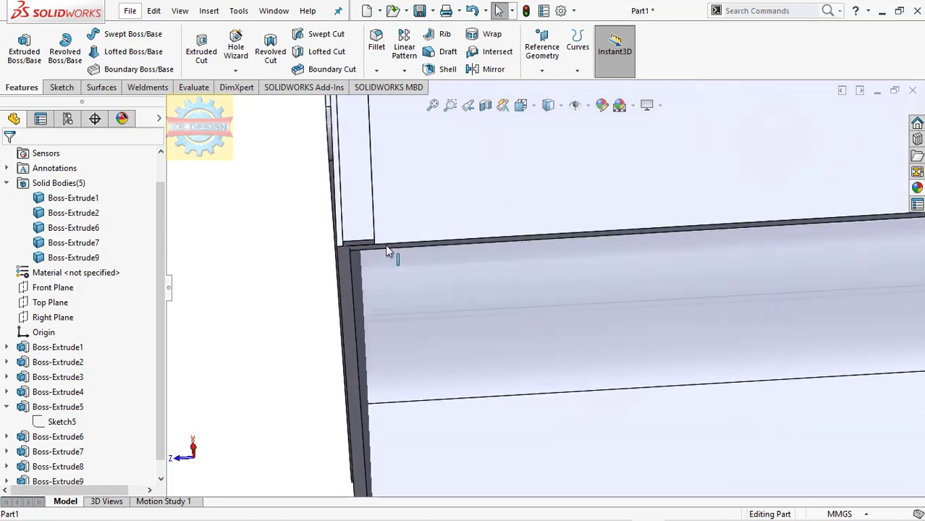
left_click(417, 238)
left_click(427, 296)
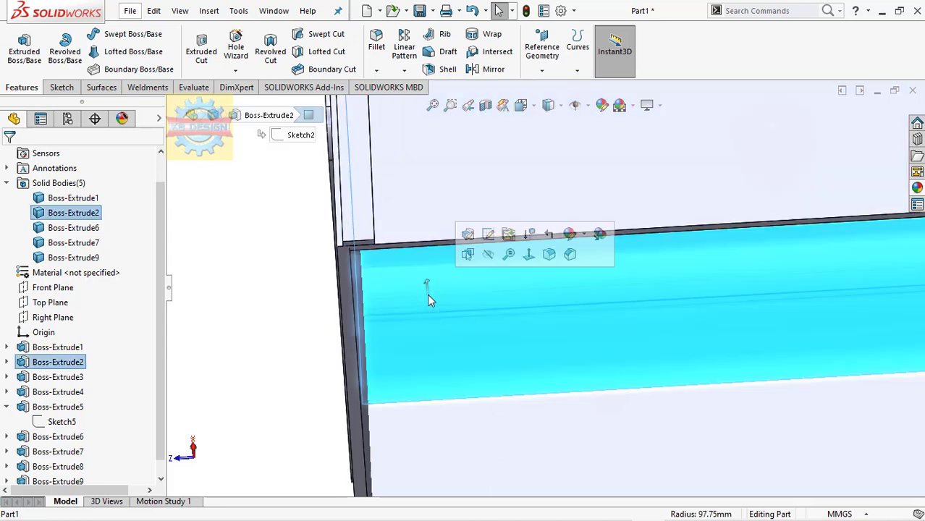
scroll(429, 297, "up", 1)
scroll(465, 345, "up", 1)
scroll(465, 345, "up", 1)
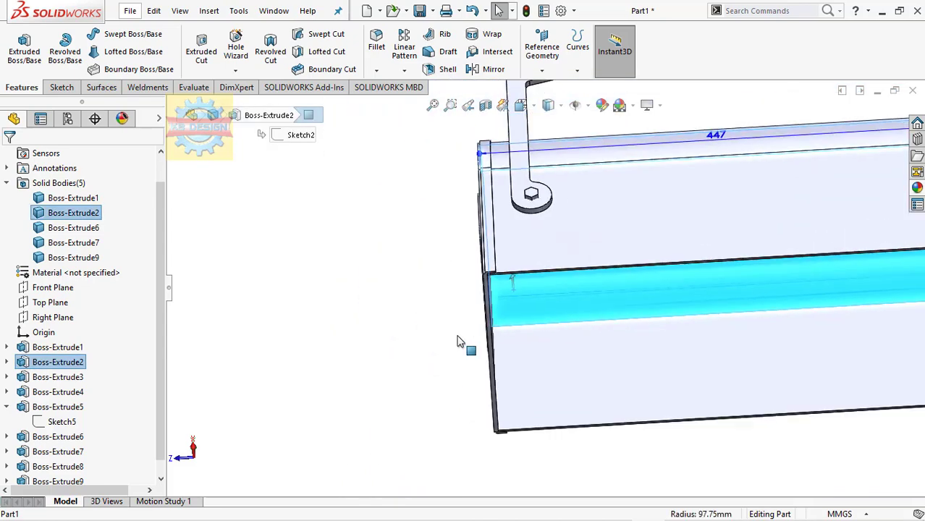
scroll(465, 346, "up", 1)
mouse_move(617, 369)
middle_mouse_down()
mouse_move(599, 354)
mouse_move(610, 407)
middle_mouse_up()
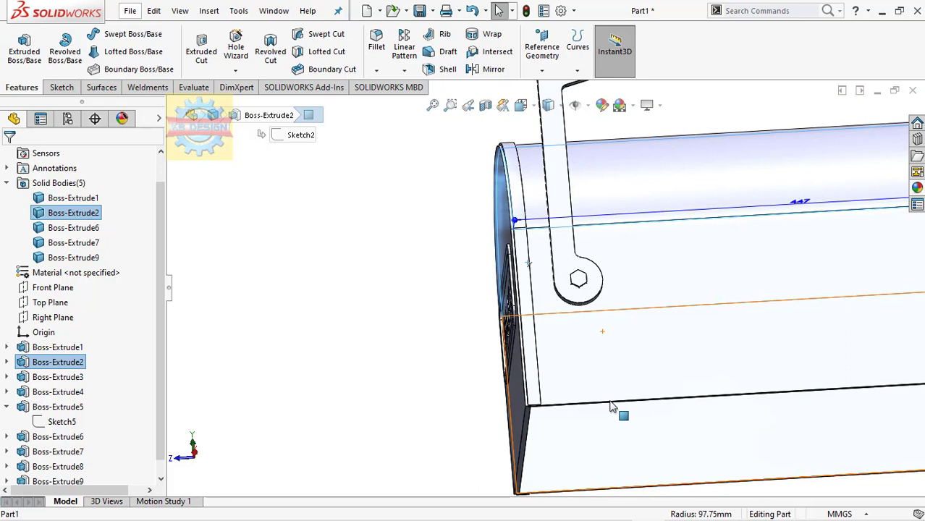
scroll(610, 407, "down", 2)
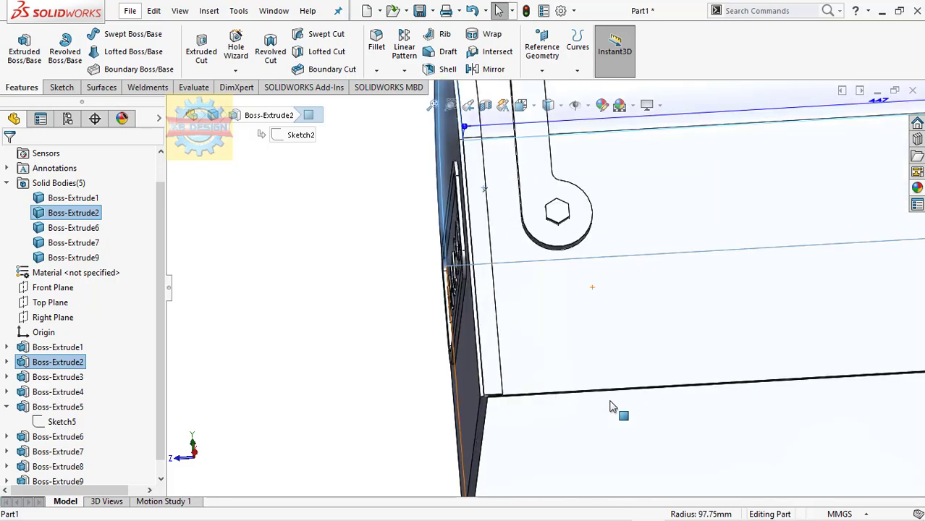
scroll(610, 407, "down", 1)
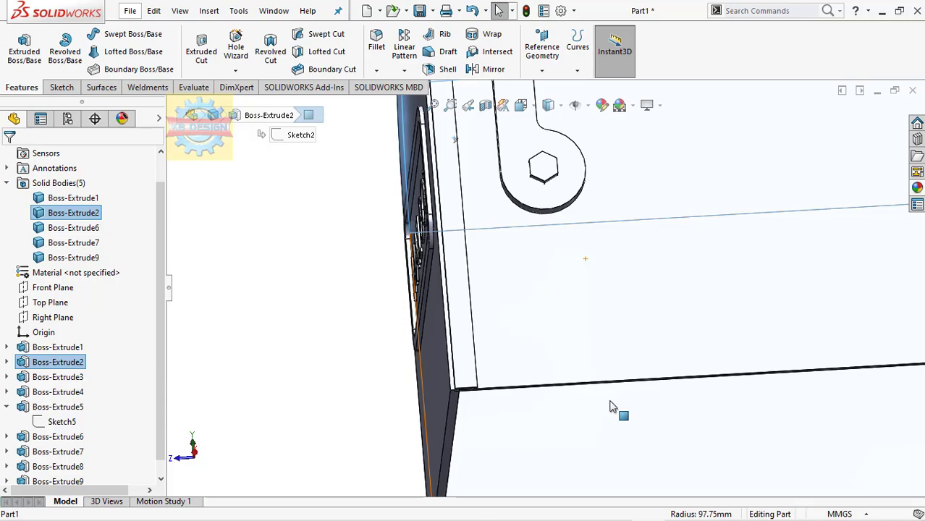
scroll(610, 406, "up", 1)
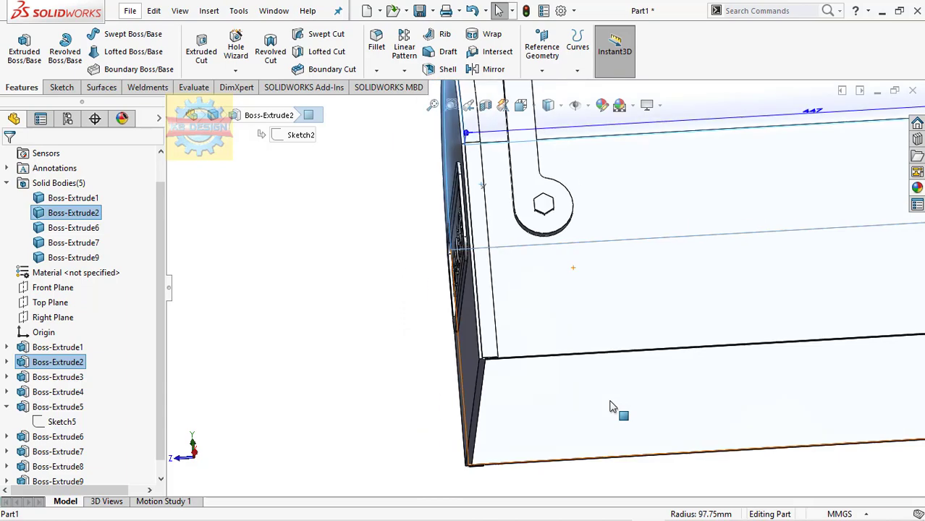
scroll(610, 407, "up", 2)
scroll(610, 407, "up", 2)
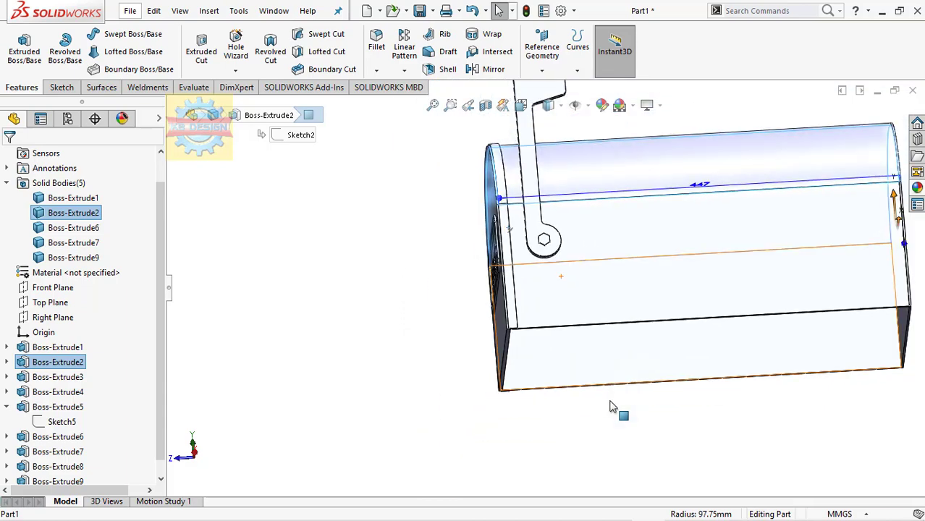
left_click(612, 373)
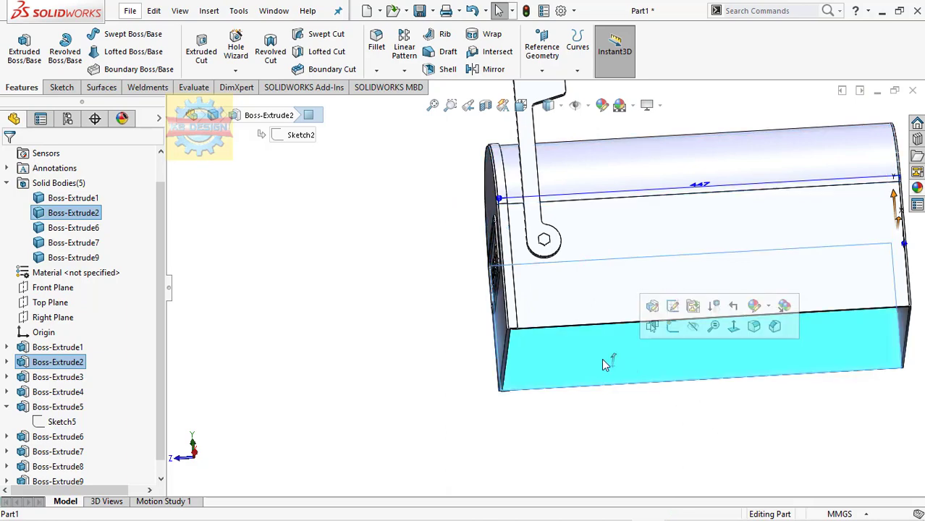
left_click(733, 329)
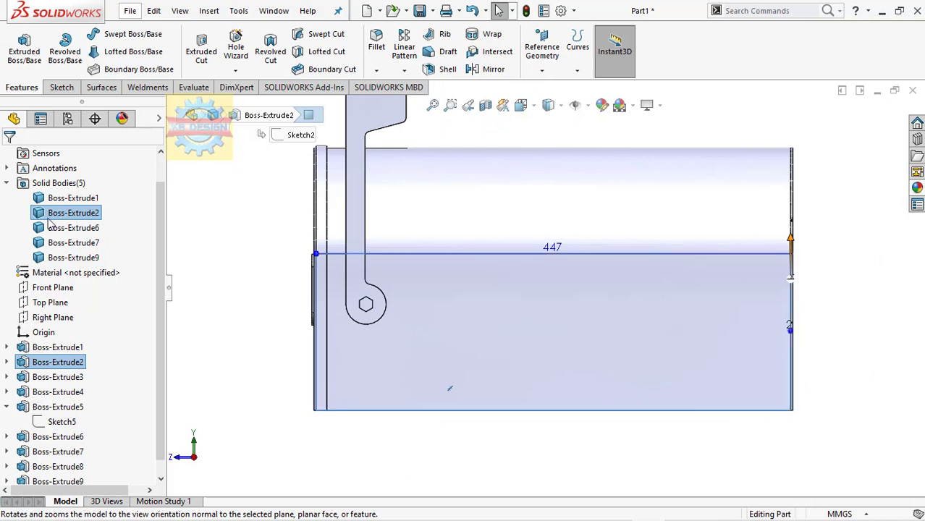
Start a sketch on the lower face and draw a small circle near the bottom-left corner
left_click(62, 88)
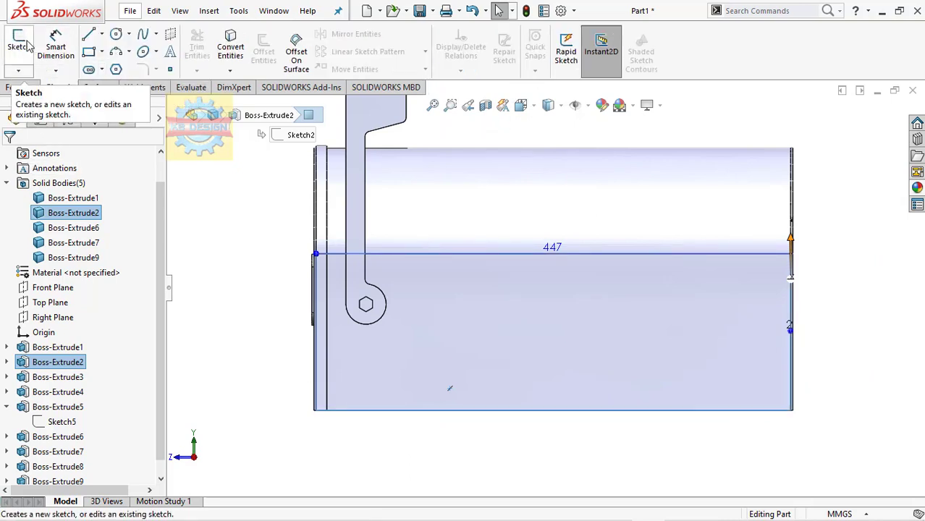
left_click(24, 45)
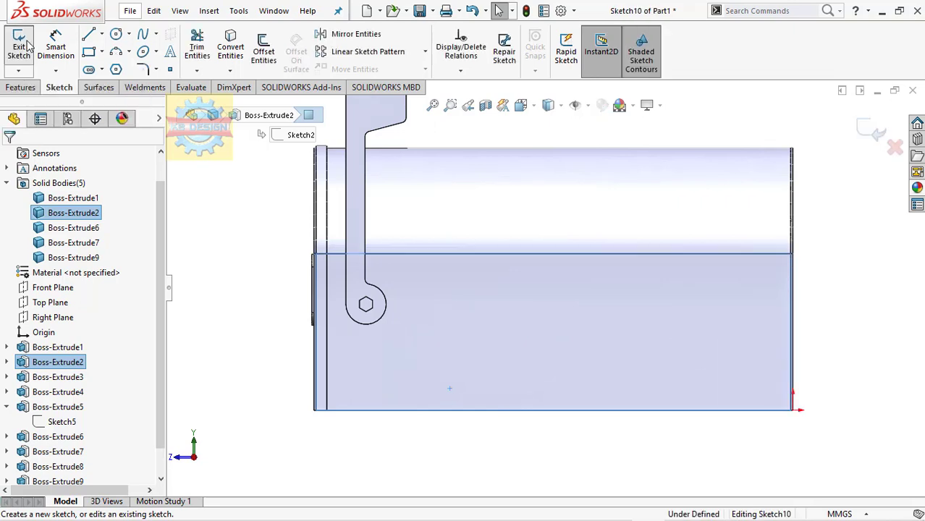
left_click(116, 34)
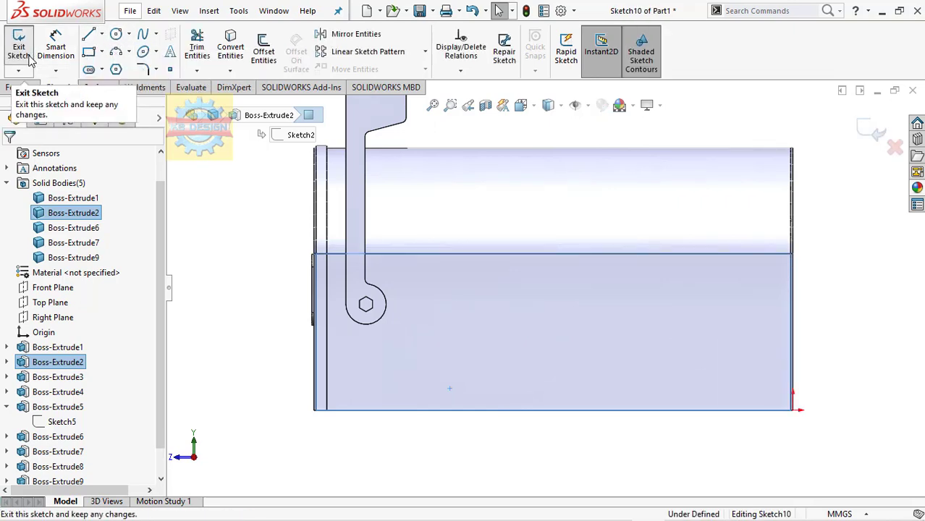
scroll(355, 419, "down", 2)
scroll(355, 419, "down", 2)
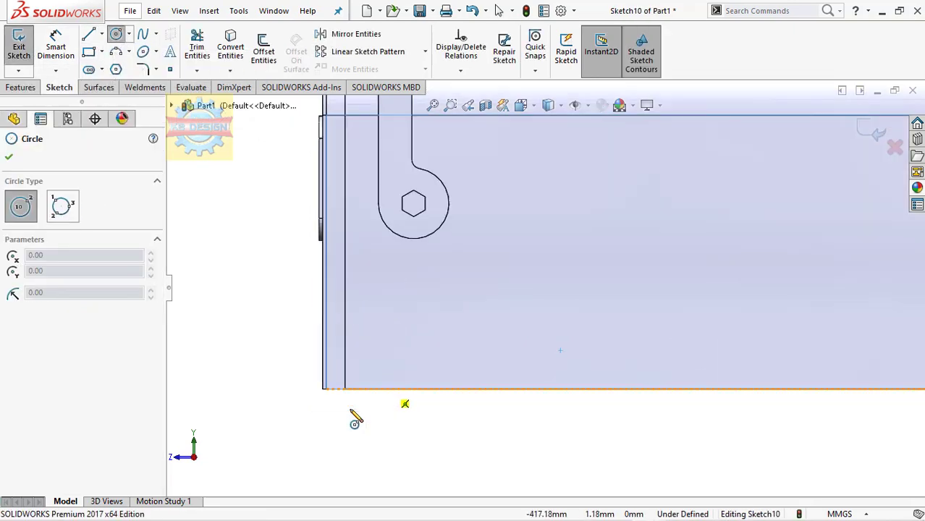
scroll(349, 387, "down", 2)
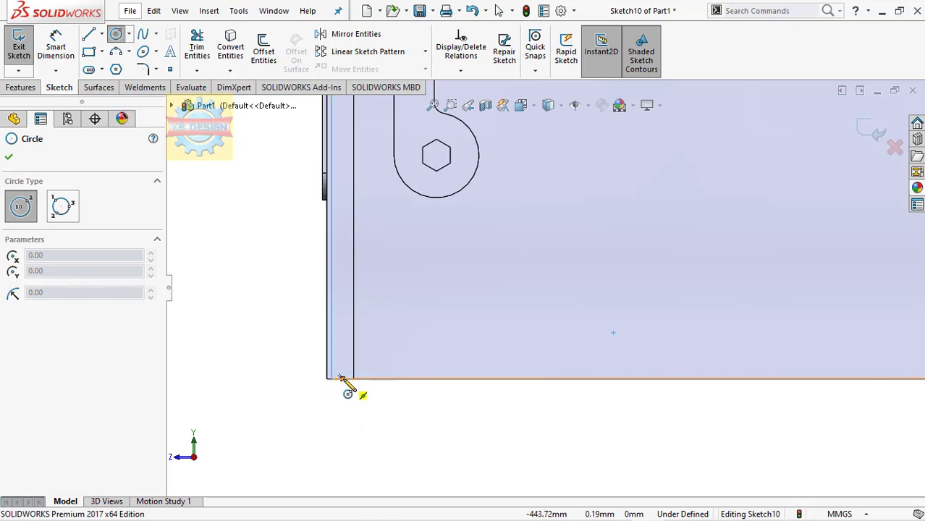
scroll(344, 347, "down", 2)
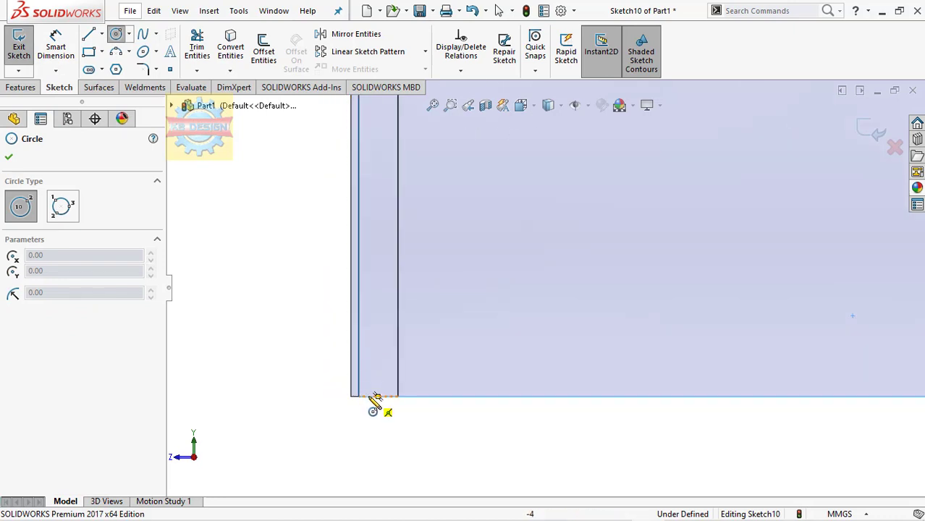
left_click(378, 359)
left_click(387, 350)
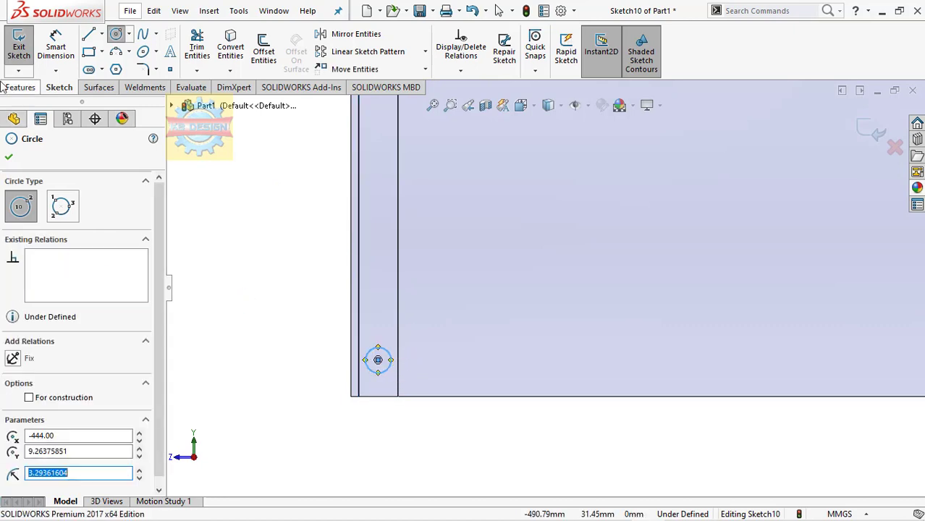
key("Escape")
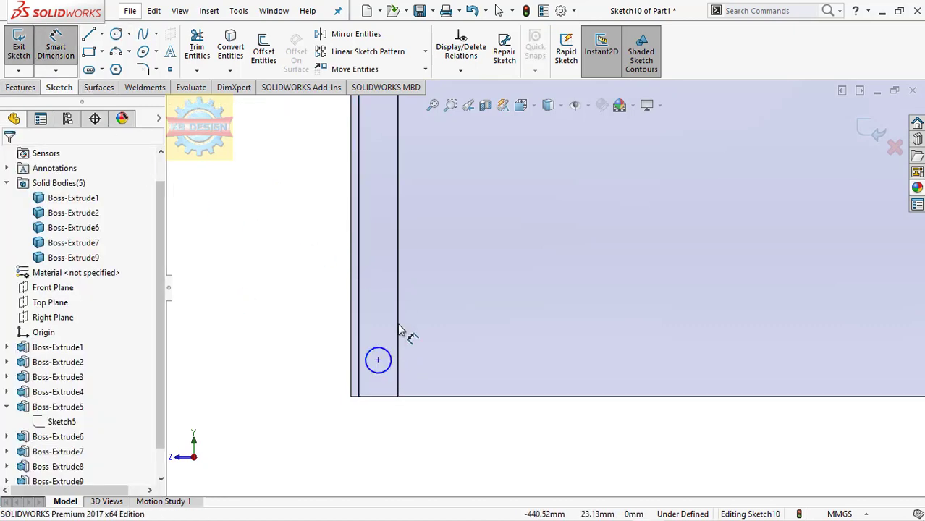
Dimension the circle to Ø5, centred 10 mm above the bottom edge
left_click(390, 354)
left_click(419, 327)
type("5")
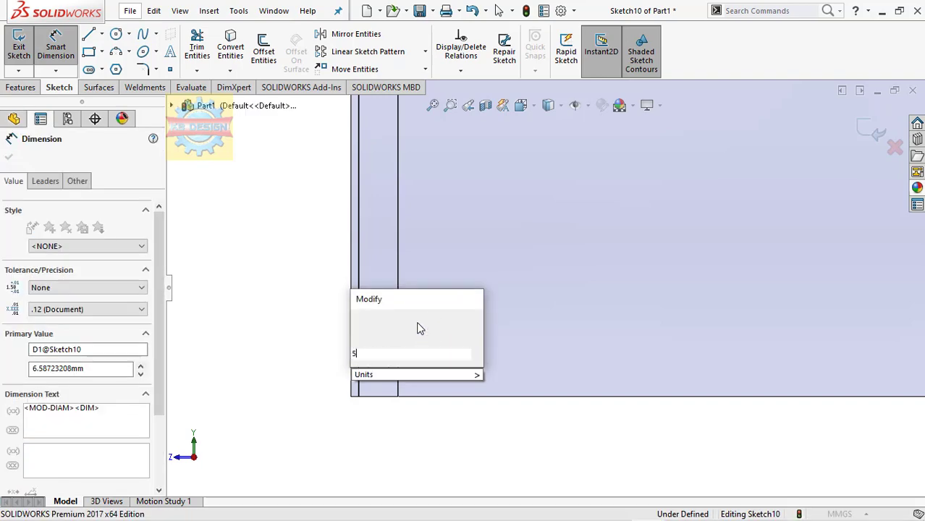
key("Return")
left_click(377, 360)
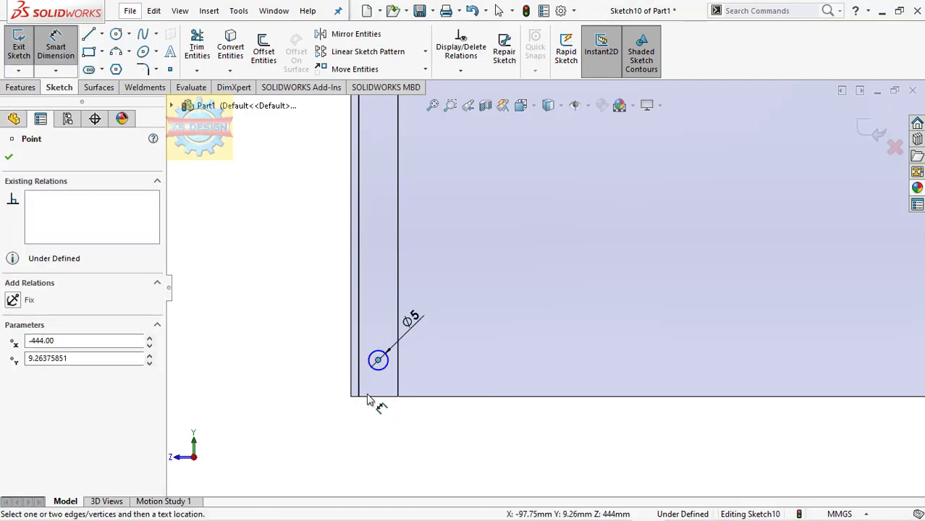
left_click(369, 403)
left_click(301, 380)
type("1")
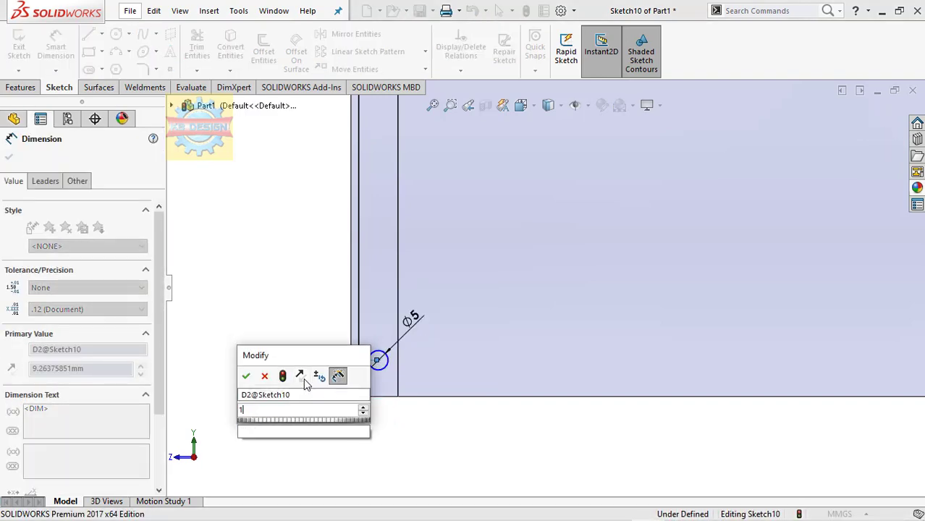
key("Return")
left_click(21, 86)
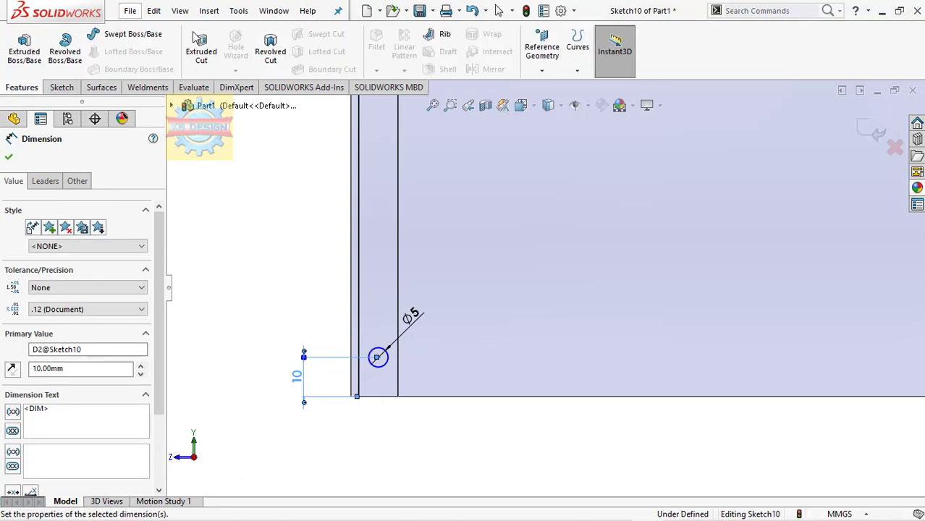
Cut the Ø5 circle Through All in both directions, then view the long side face straight on
left_click(200, 58)
left_click(73, 238)
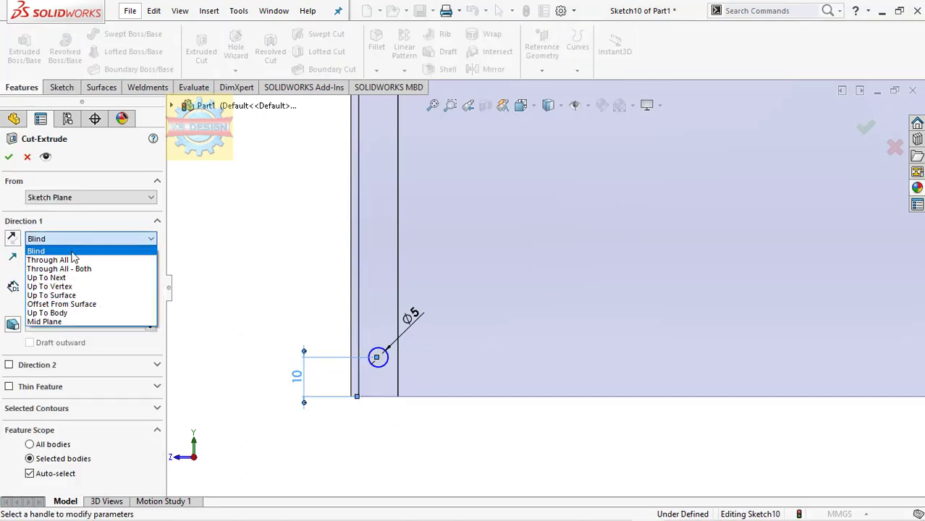
left_click(70, 269)
left_click(9, 157)
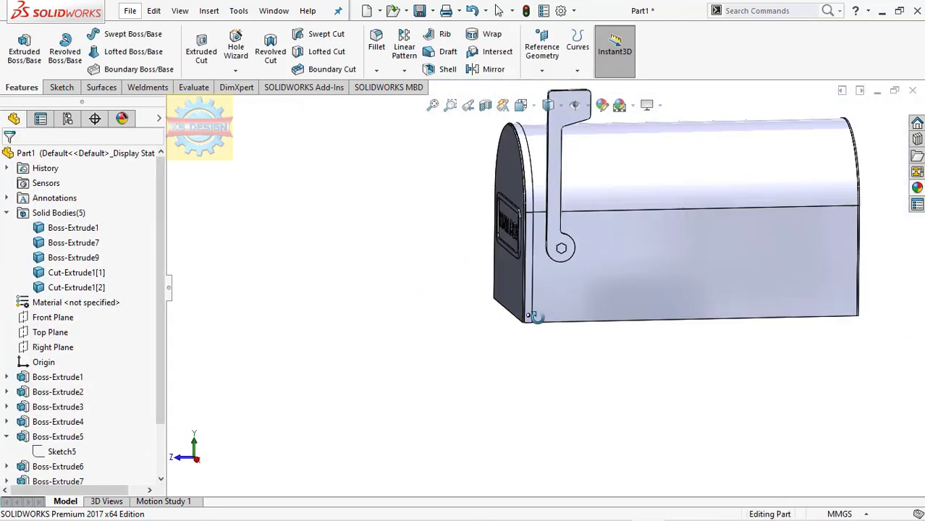
left_click(604, 317)
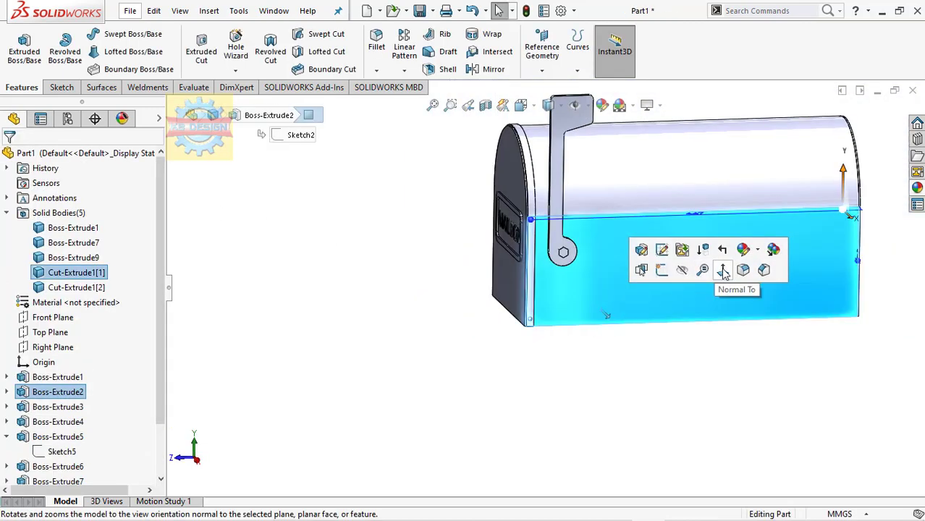
left_click(687, 270)
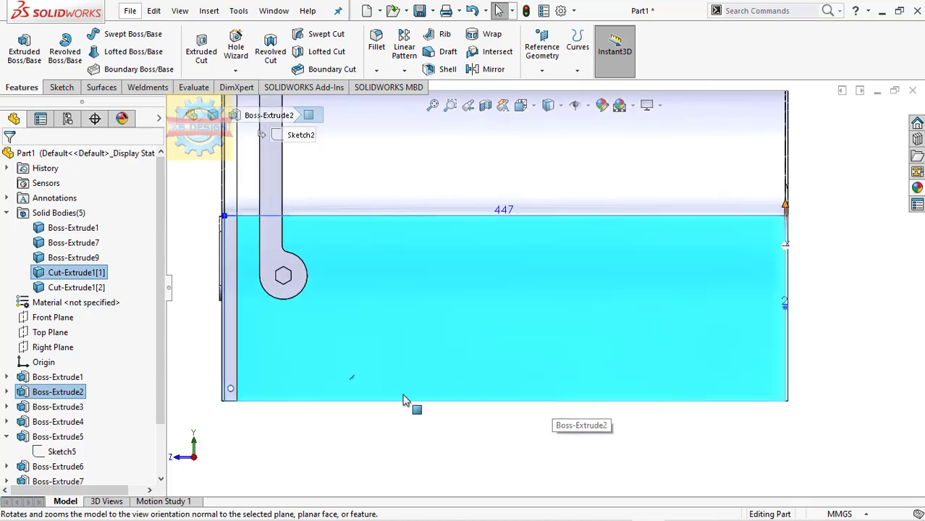
Start a sketch on the mailbox's long side face, viewed straight on
left_click(61, 87)
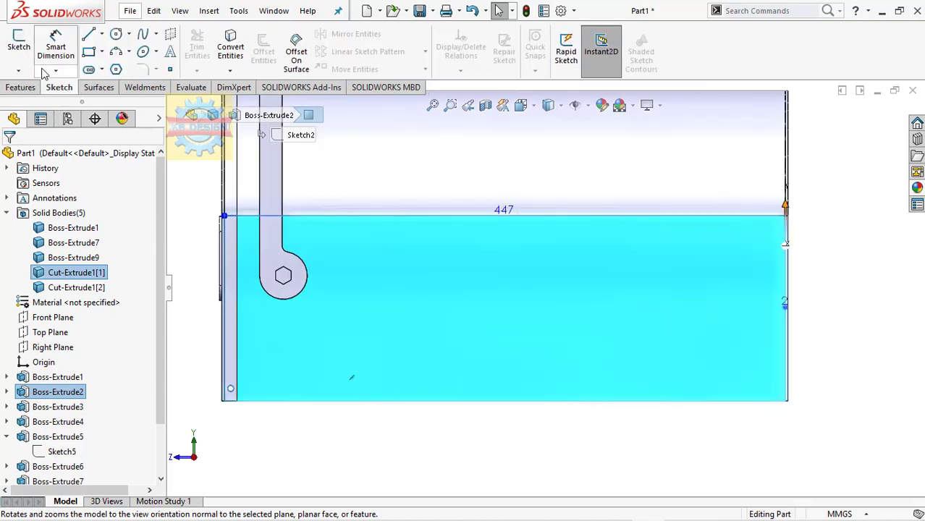
middle_click_drag(440, 365, 428, 427)
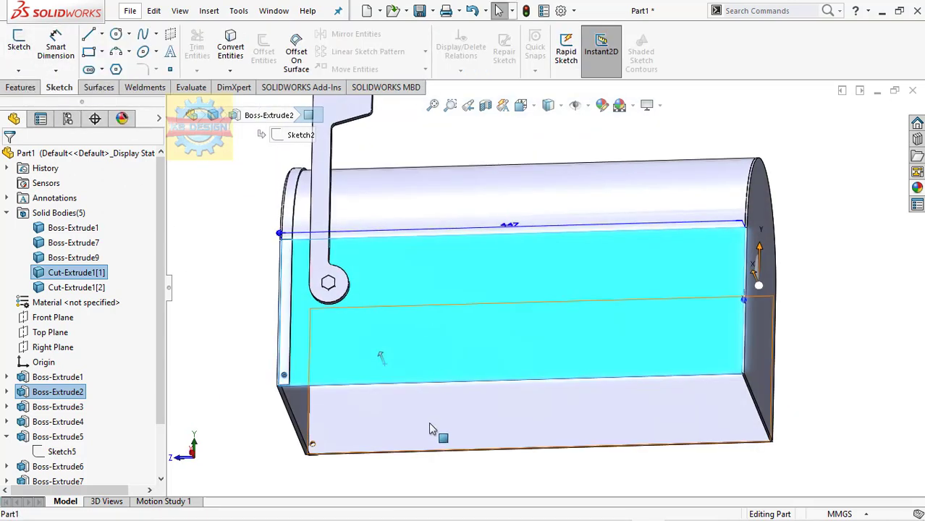
left_click(550, 416)
left_click(570, 391)
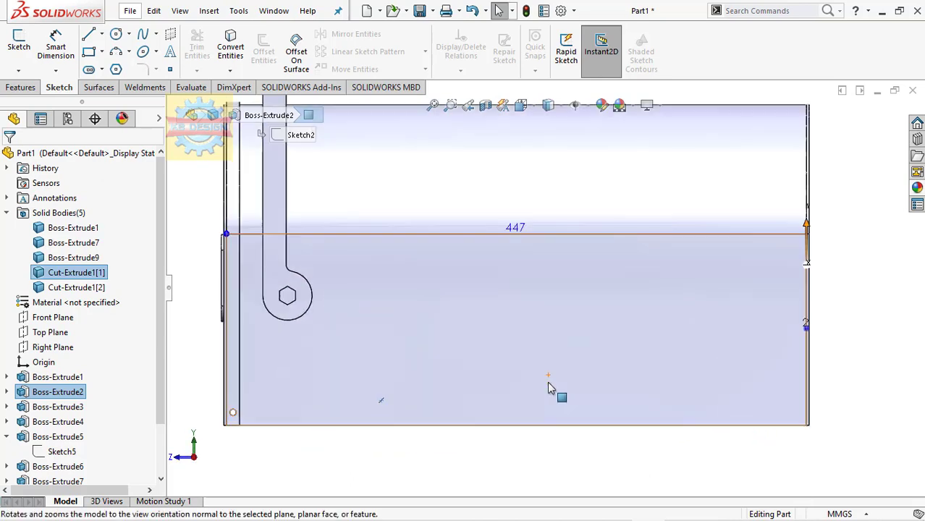
Draw lines outlining a 447 mm long, roughly 17 mm high strip along the bottom edge
left_click(89, 34)
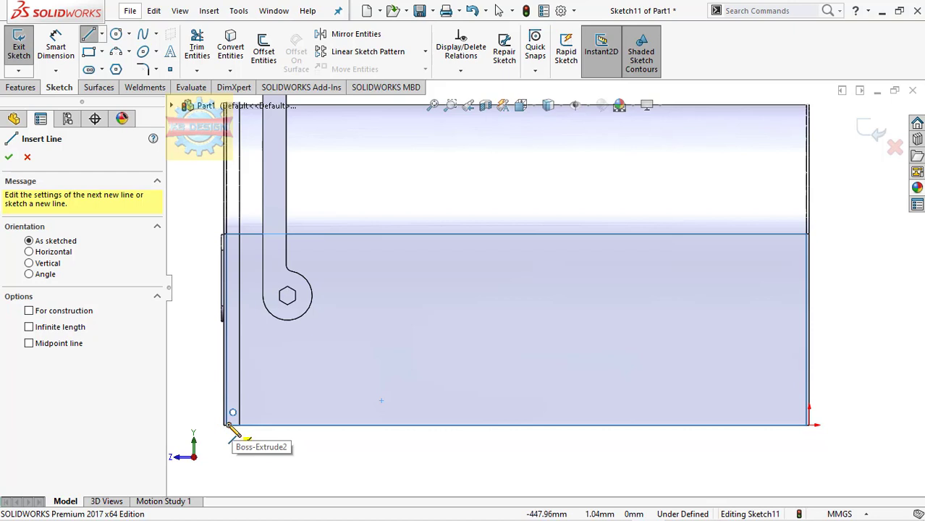
scroll(258, 427, "down", 2)
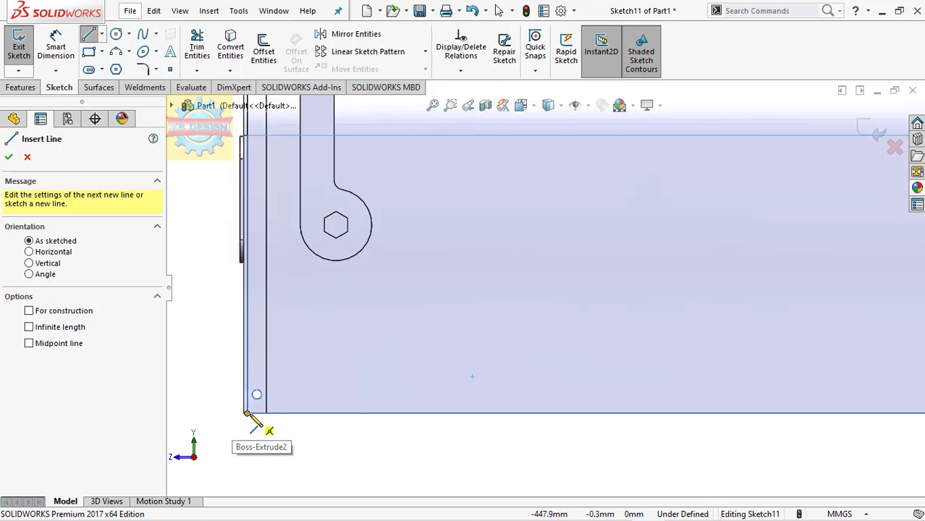
left_click(246, 413)
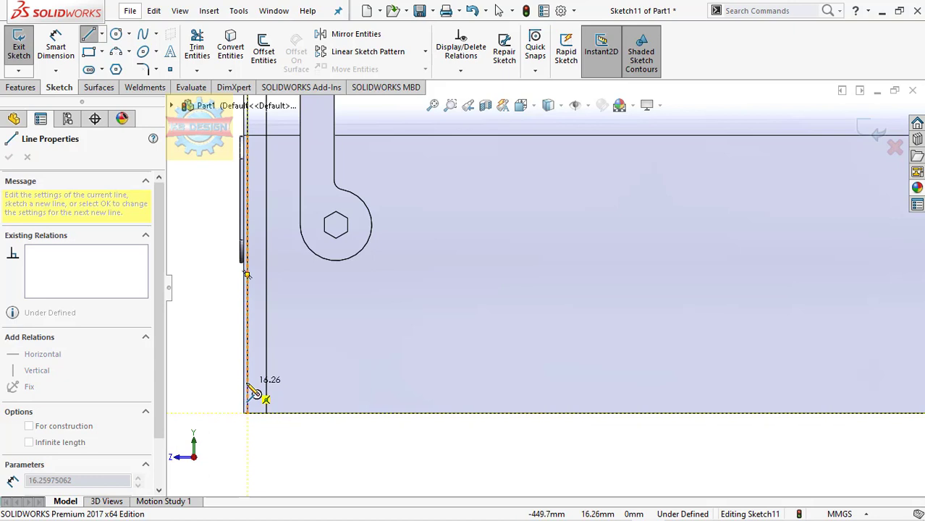
left_click(254, 391)
scroll(470, 387, "up", 2)
scroll(605, 380, "up", 2)
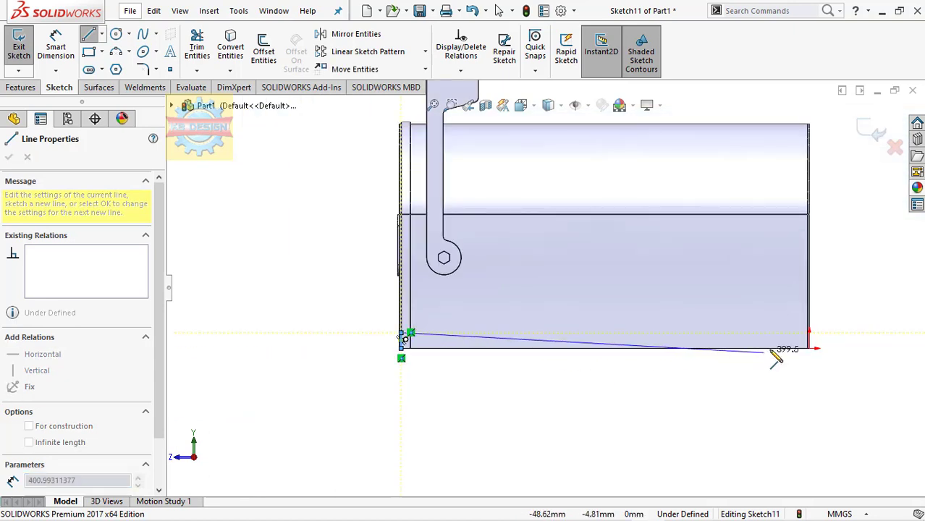
scroll(809, 337, "down", 2)
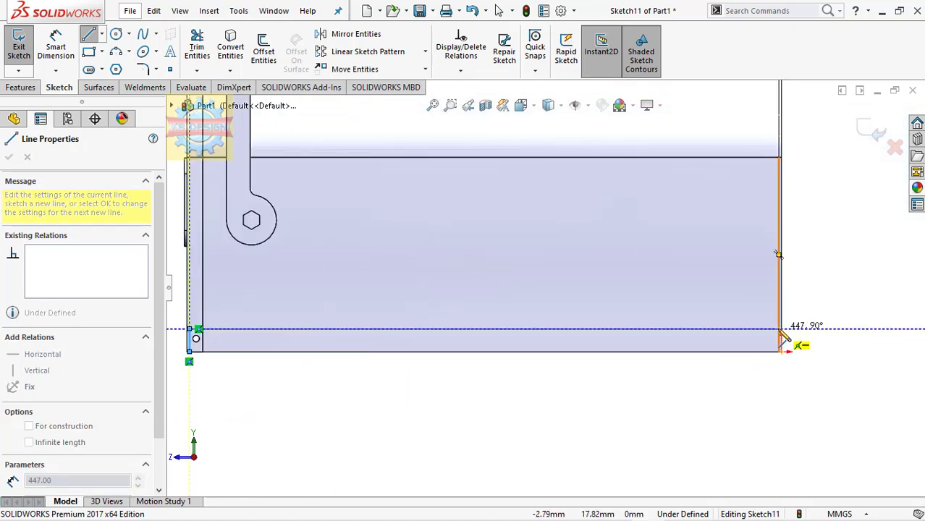
left_click(779, 330)
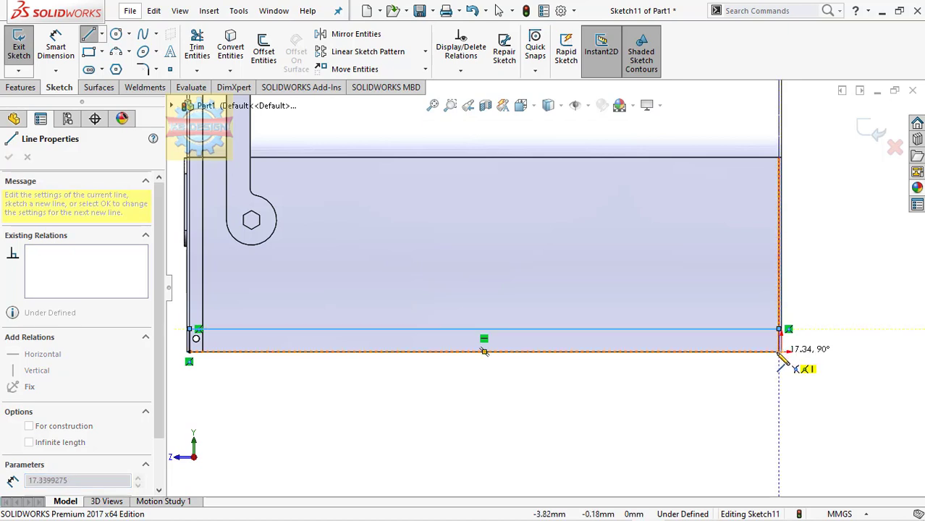
left_click(778, 352)
key("Escape")
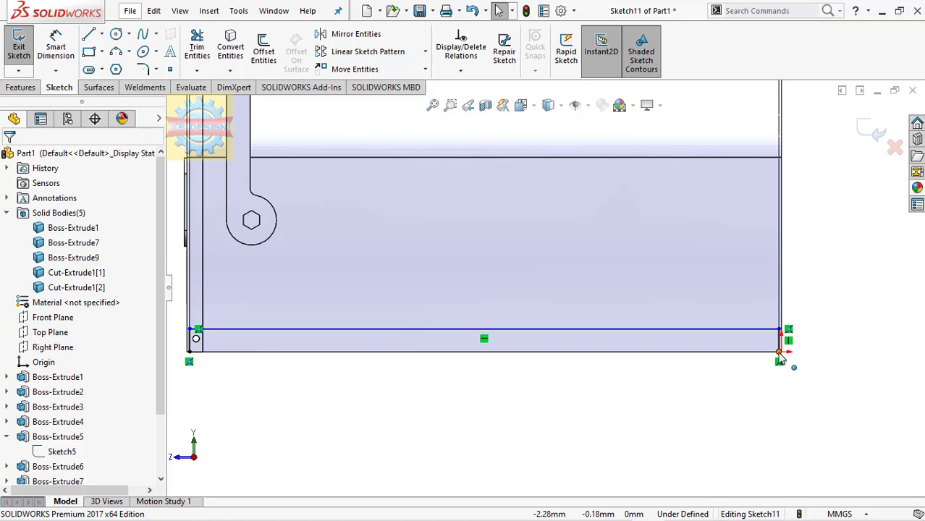
Dimension the bottom strip's height at 12.5 mm
left_click(56, 44)
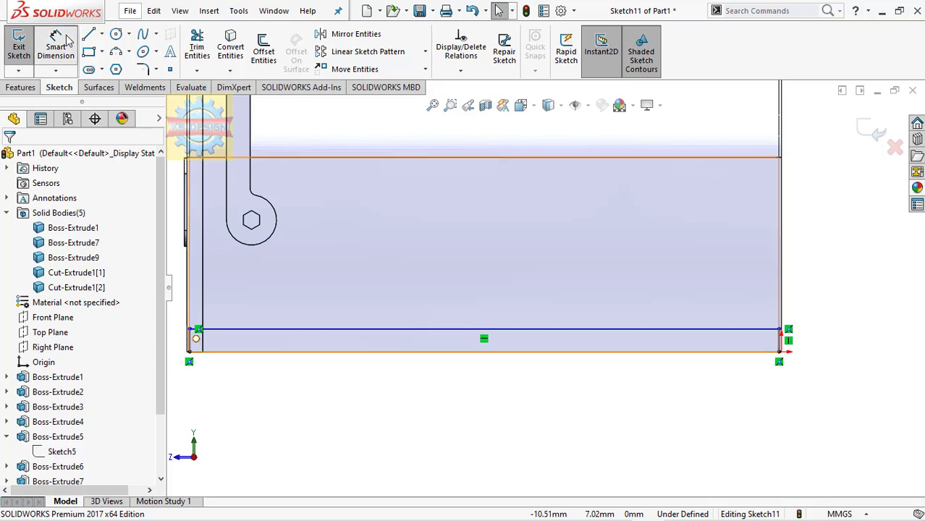
left_click(465, 353)
left_click(470, 391)
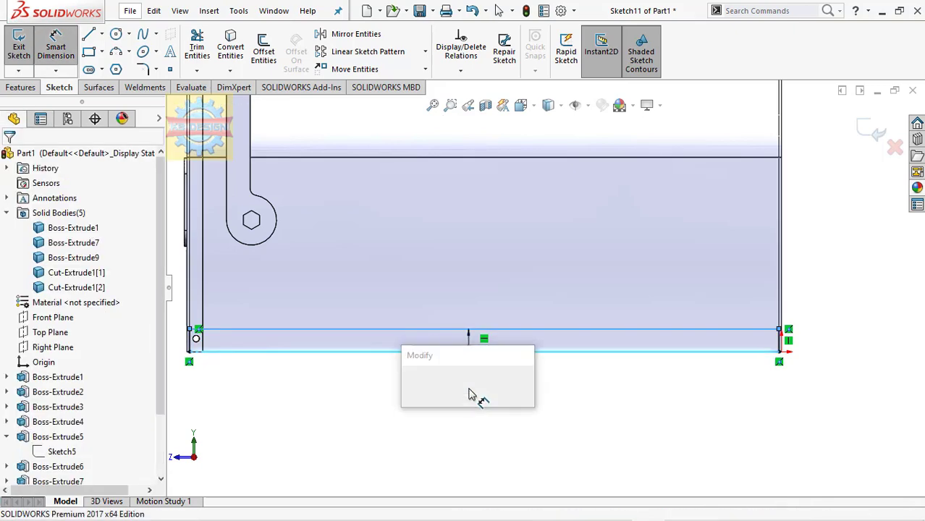
type("12.5")
key("Return")
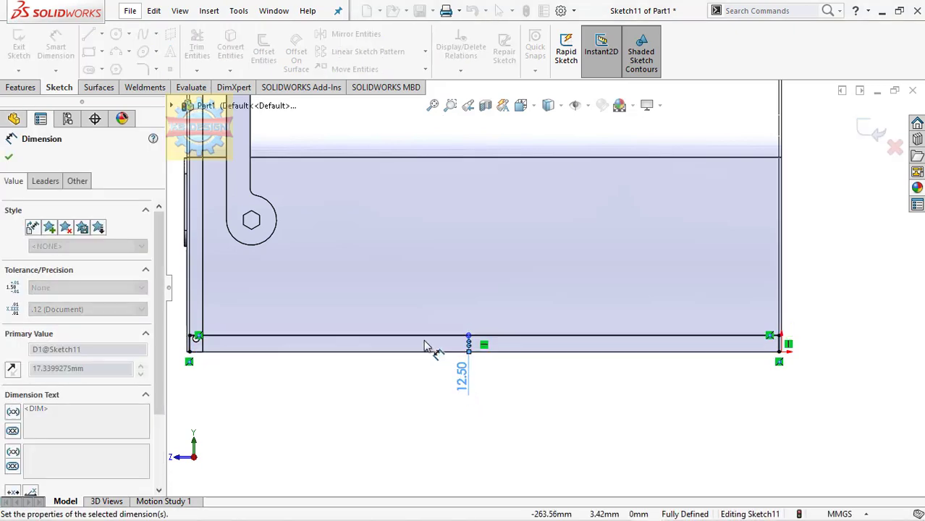
Round both top corners of the strip with 3 mm sketch fillets
left_click(141, 72)
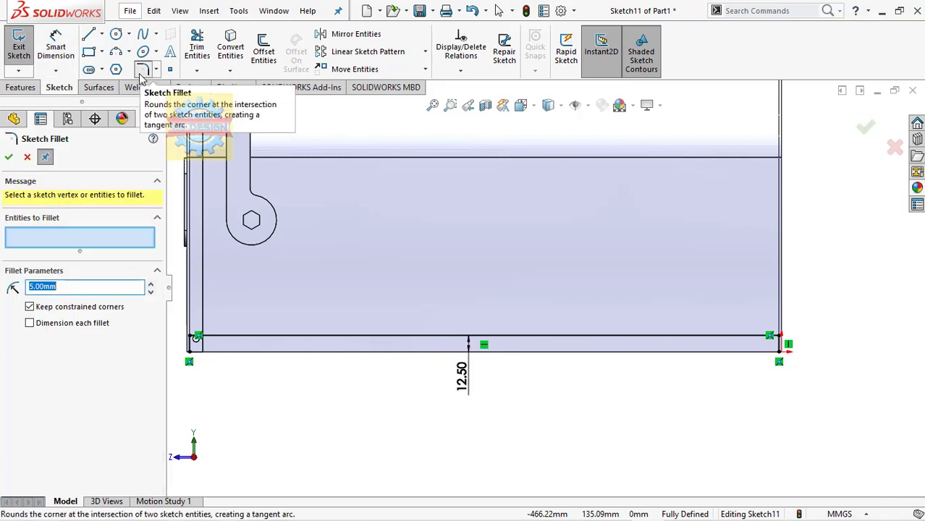
type("3")
left_click(189, 337)
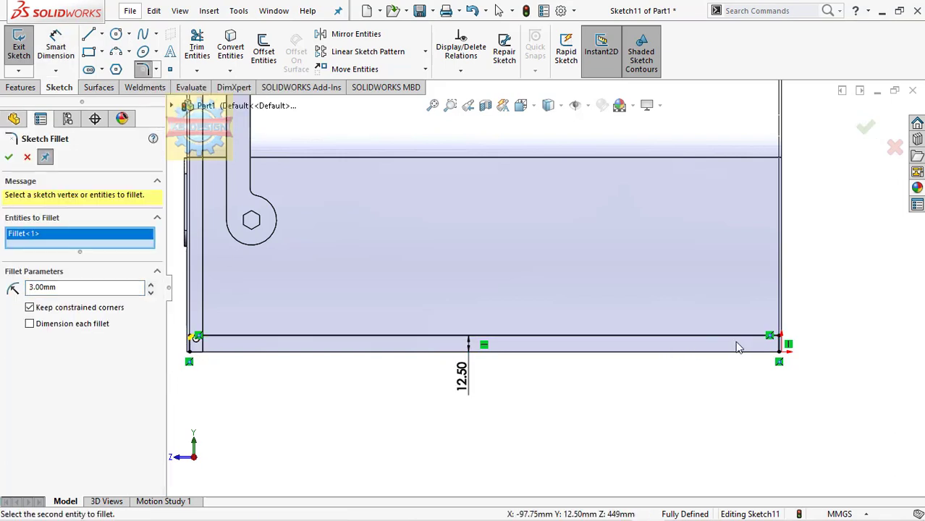
left_click(778, 338)
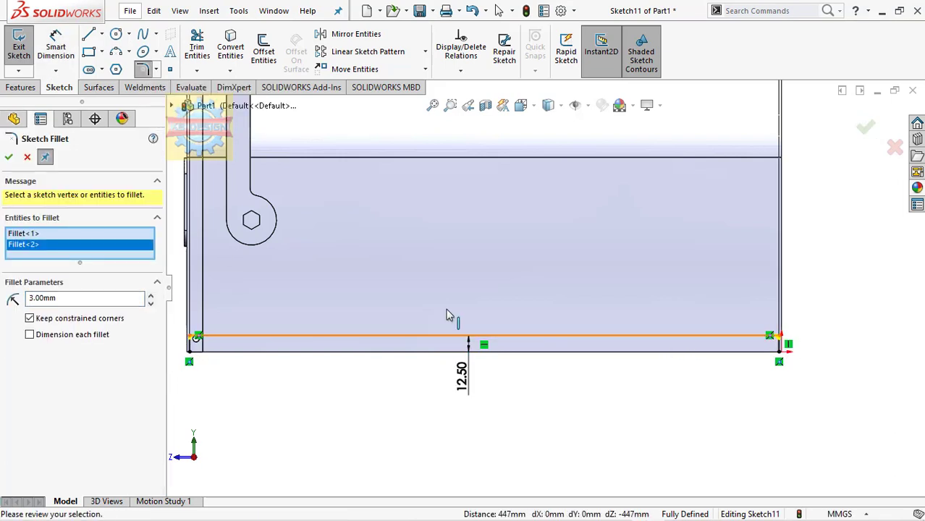
left_click(8, 156)
left_click(8, 157)
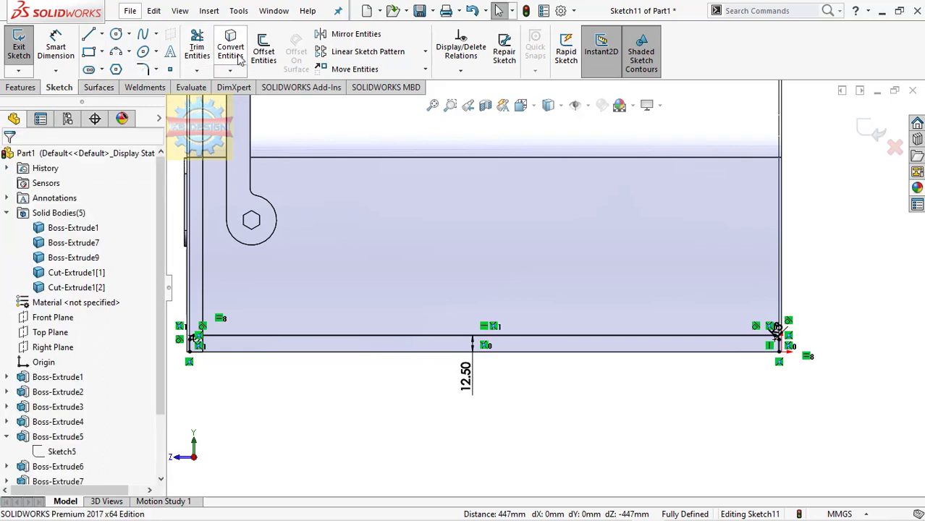
Change the strip height dimension from 12.50 to 15 mm
left_click(270, 58)
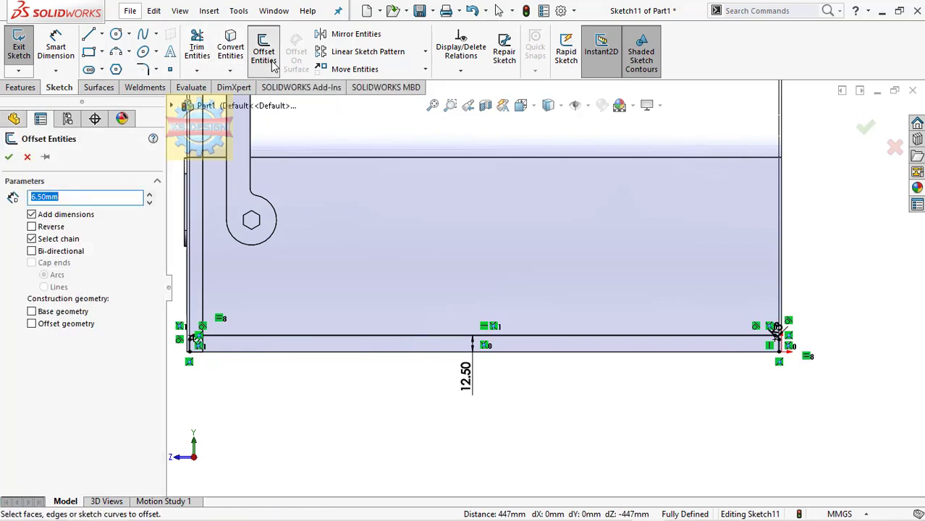
scroll(253, 340, "down", 3)
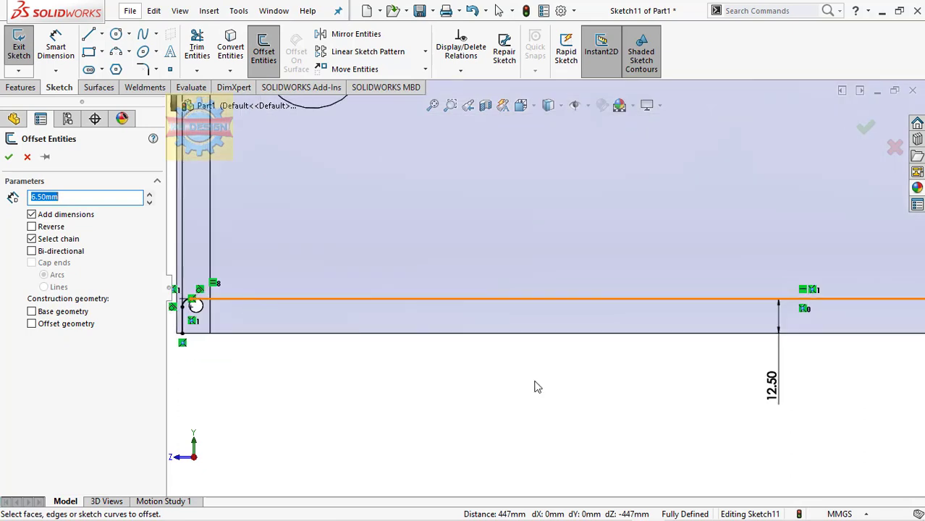
key("Escape")
left_click(779, 391)
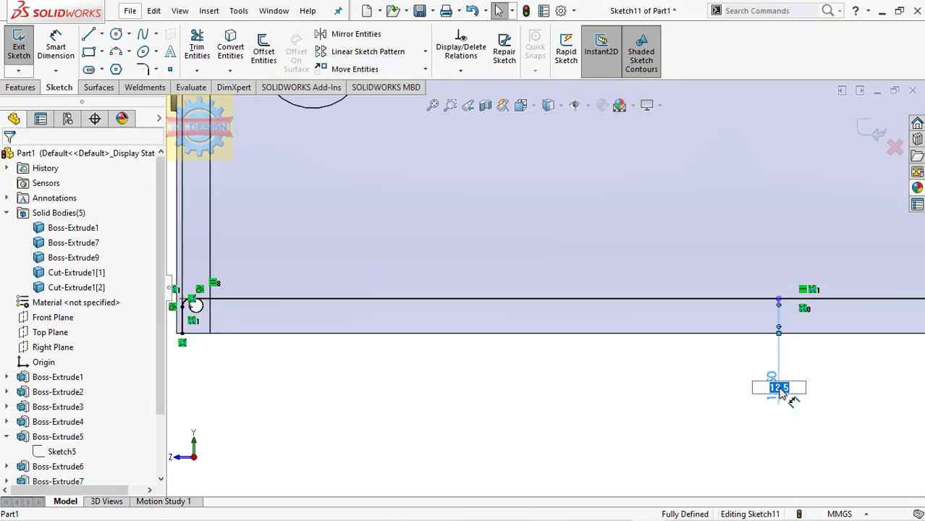
type("15")
key("Return")
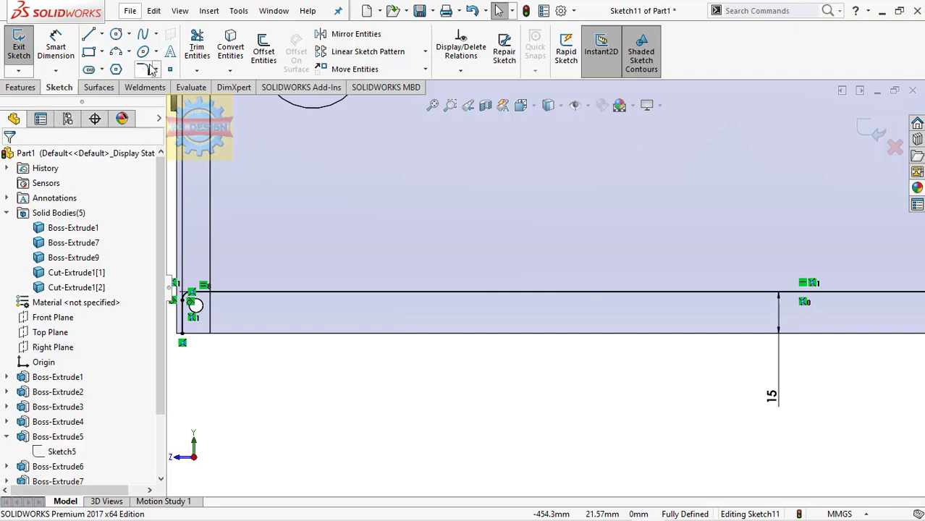
Offset the strip outline by 1 mm
left_click(263, 51)
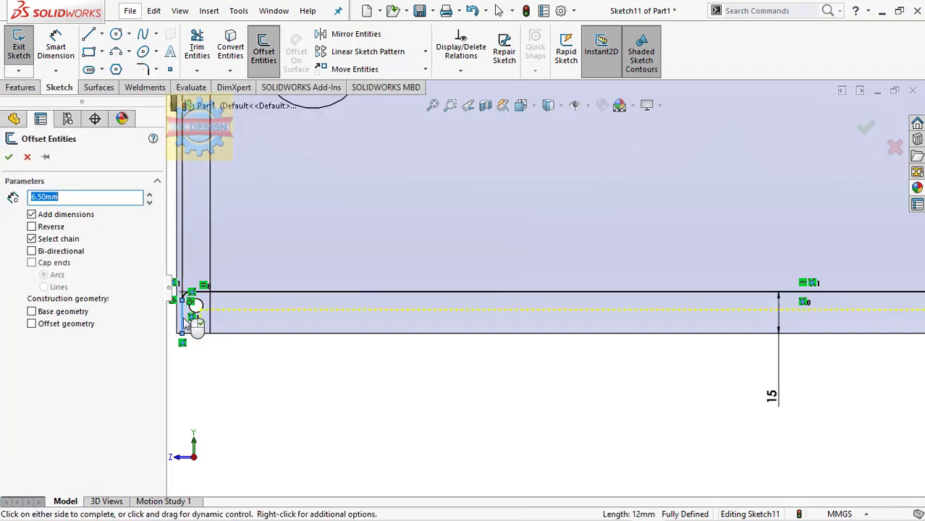
type("1")
scroll(185, 311, "down", 3)
scroll(184, 311, "down", 2)
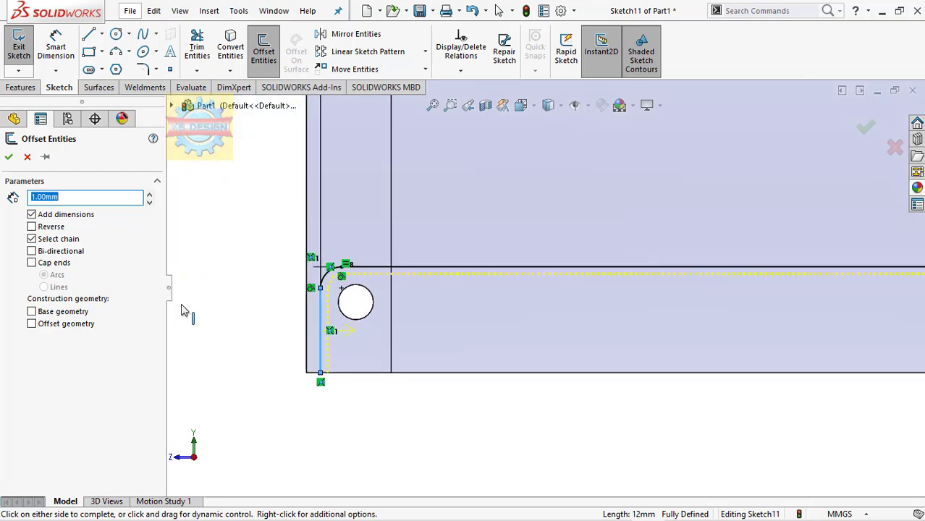
left_click(9, 157)
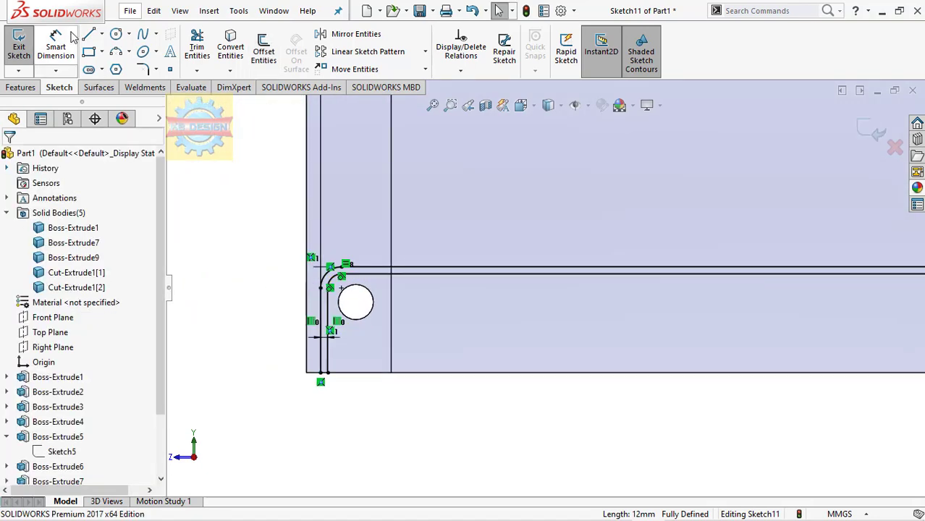
Draw lines closing the ends between the strip outline and its offset
left_click(88, 34)
left_click(321, 373)
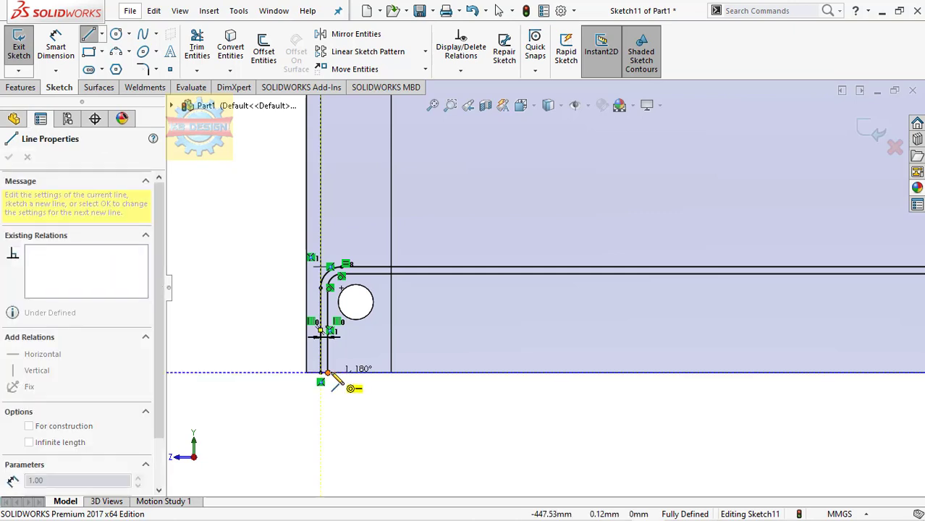
left_click(432, 105)
scroll(760, 434, "down", 4)
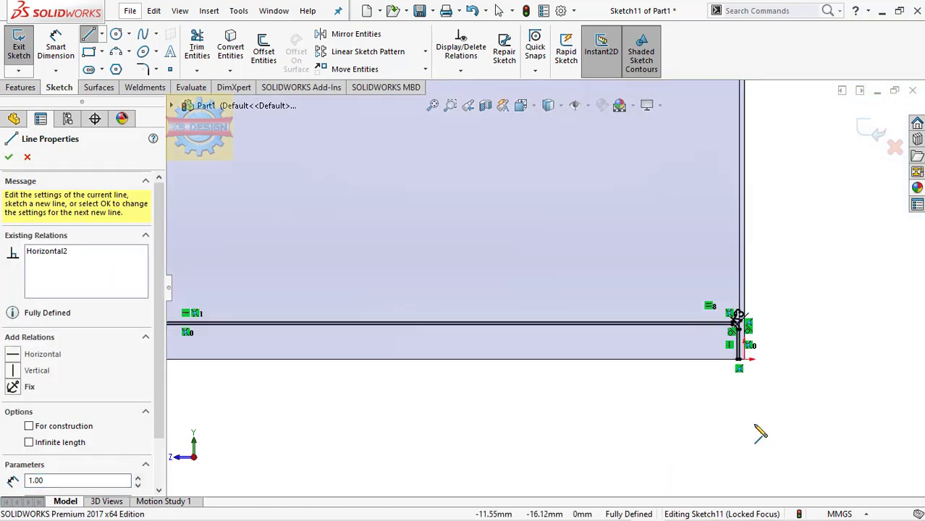
left_click(738, 359)
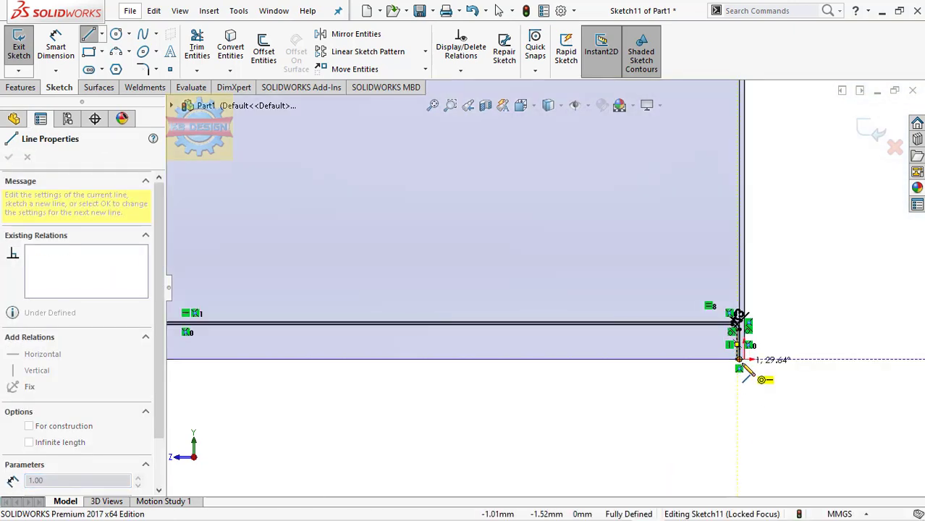
key("Escape")
left_click(9, 156)
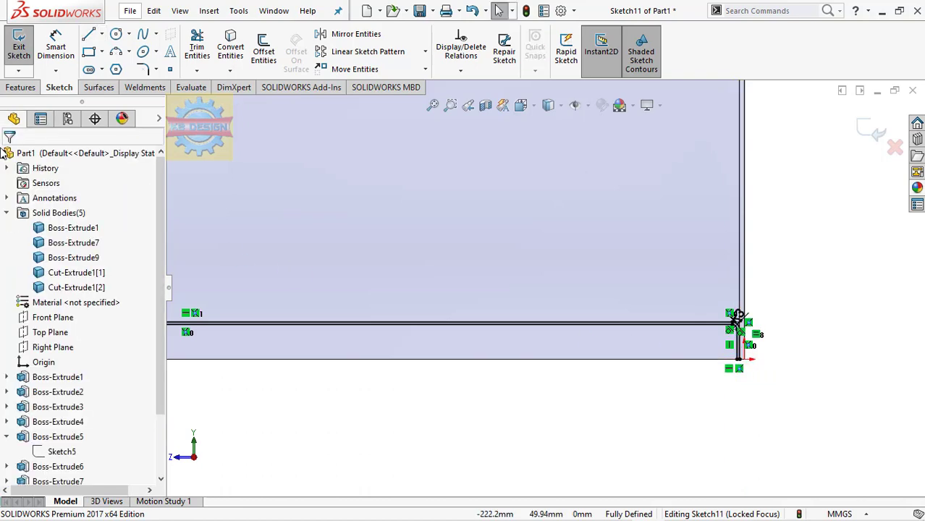
left_click(13, 88)
Extrude the strip profile Up To Surface at the mailbox end face as an unmerged body
left_click(24, 51)
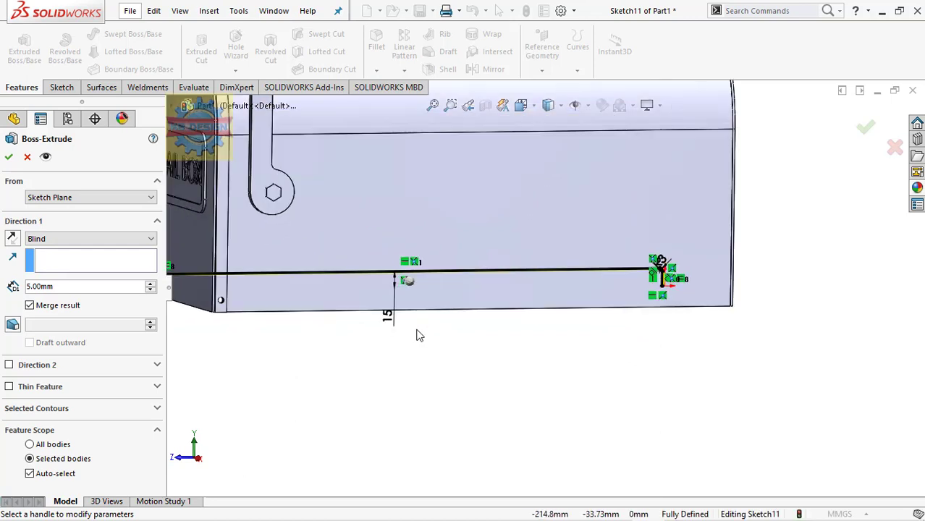
left_click(30, 305)
middle_click_drag(387, 336, 405, 290)
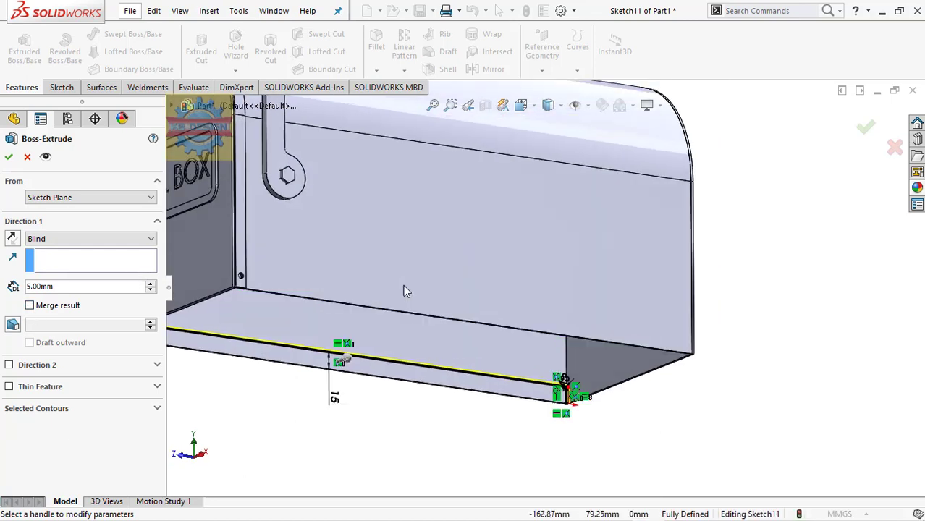
left_click(38, 238)
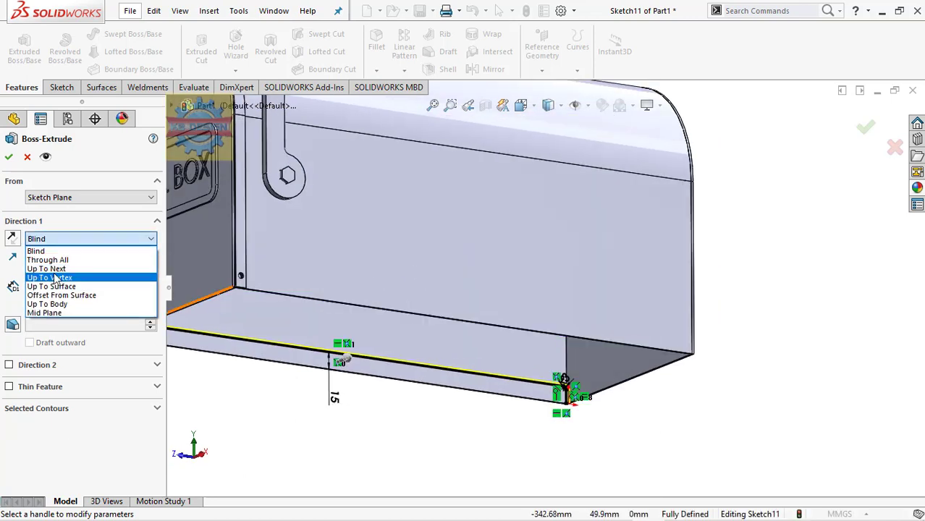
left_click(61, 287)
middle_click_drag(413, 238, 527, 270)
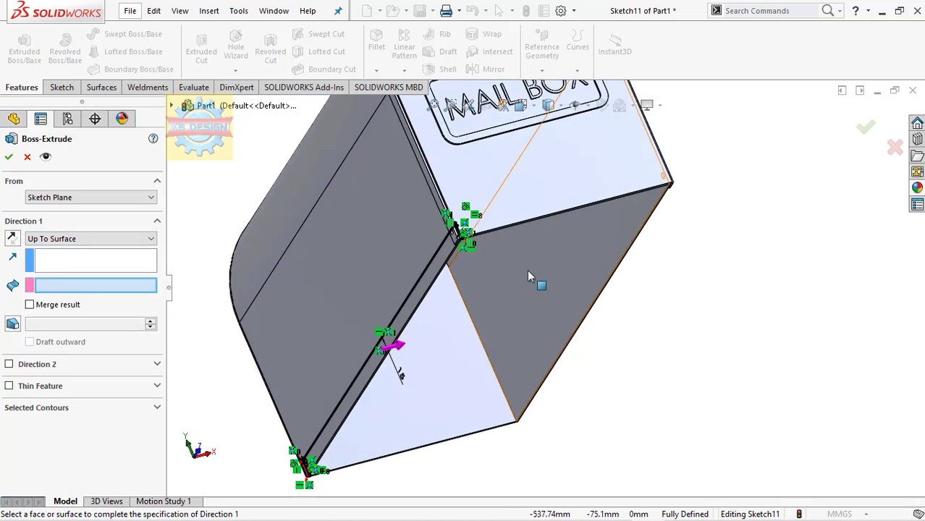
left_click(527, 269)
left_click(9, 160)
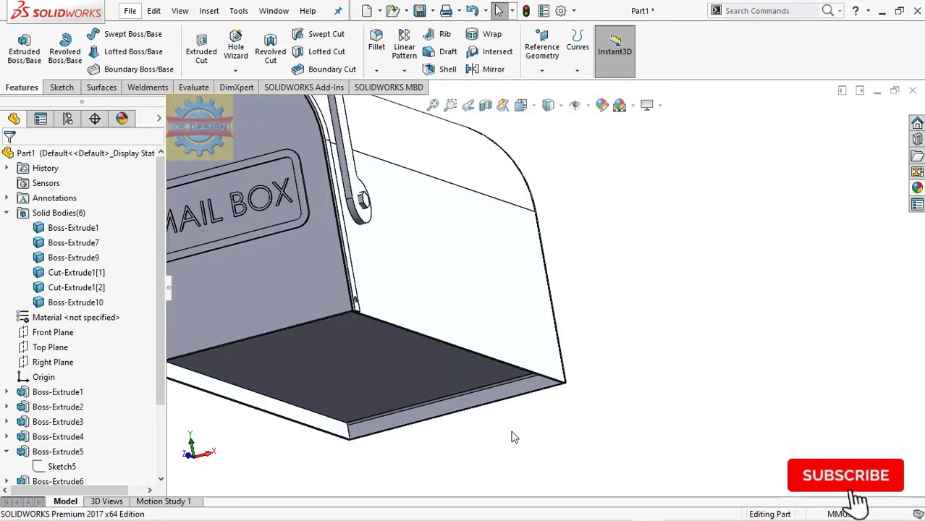
Start a new sketch on the mailbox side face with hidden lines removed
left_click(578, 269)
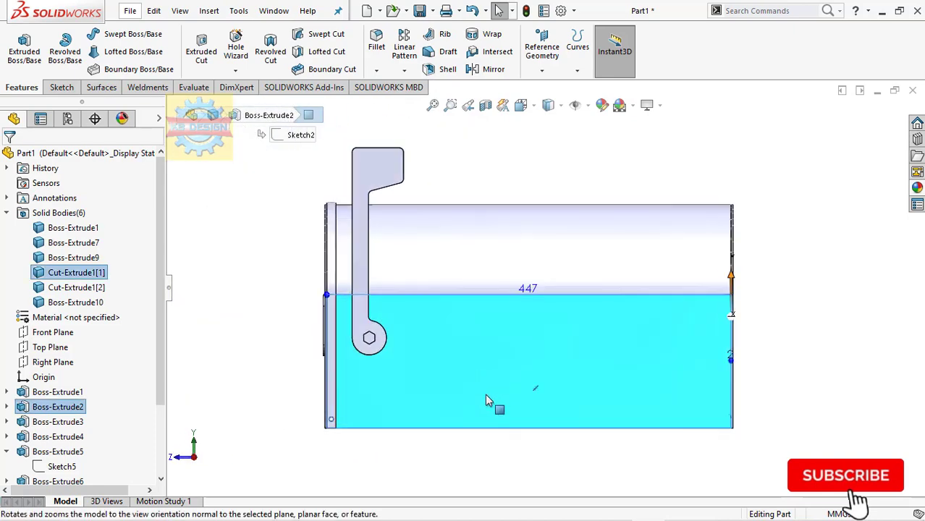
left_click(62, 87)
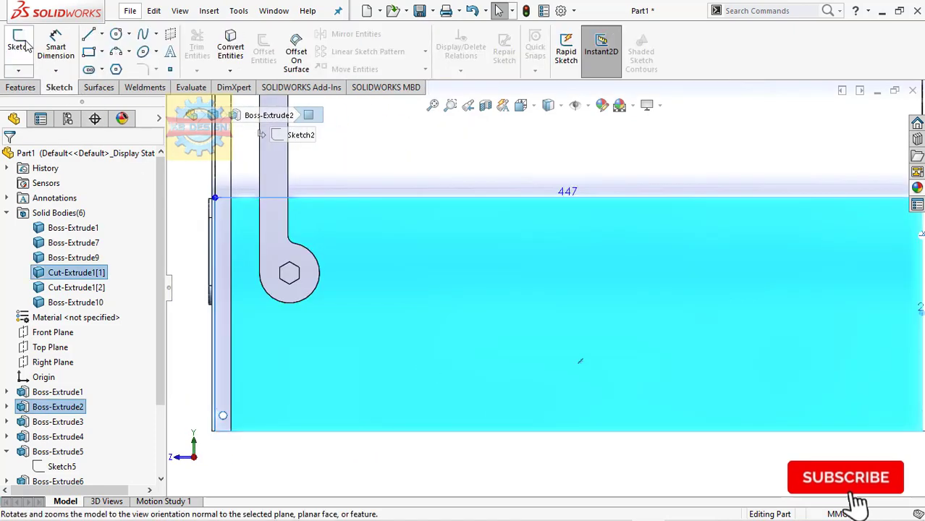
left_click(19, 47)
left_click(560, 106)
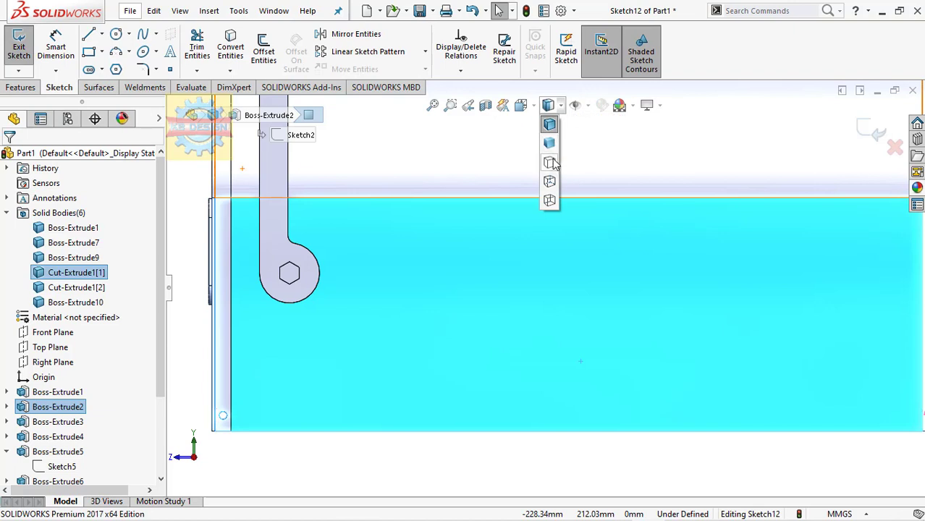
left_click(549, 162)
left_click(549, 106)
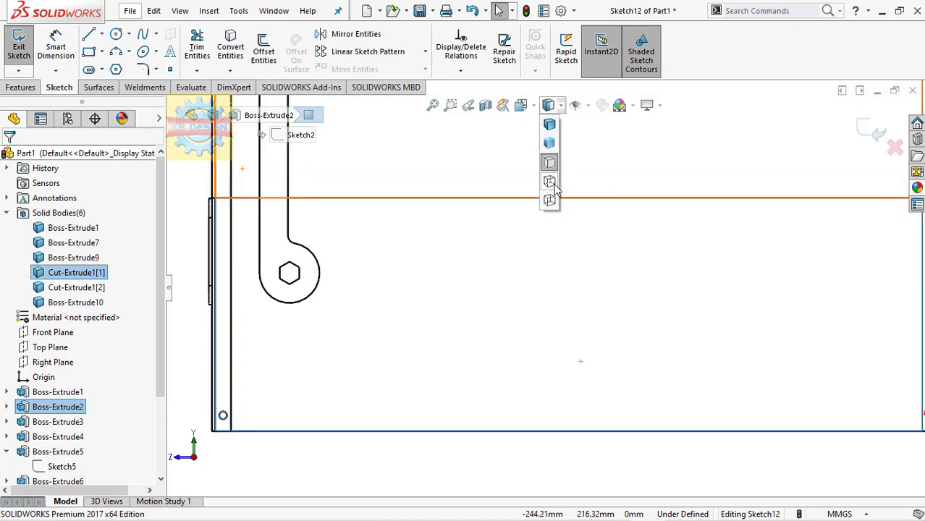
Draw a short vertical centerline up from the bottom edge
left_click(101, 34)
left_click(116, 63)
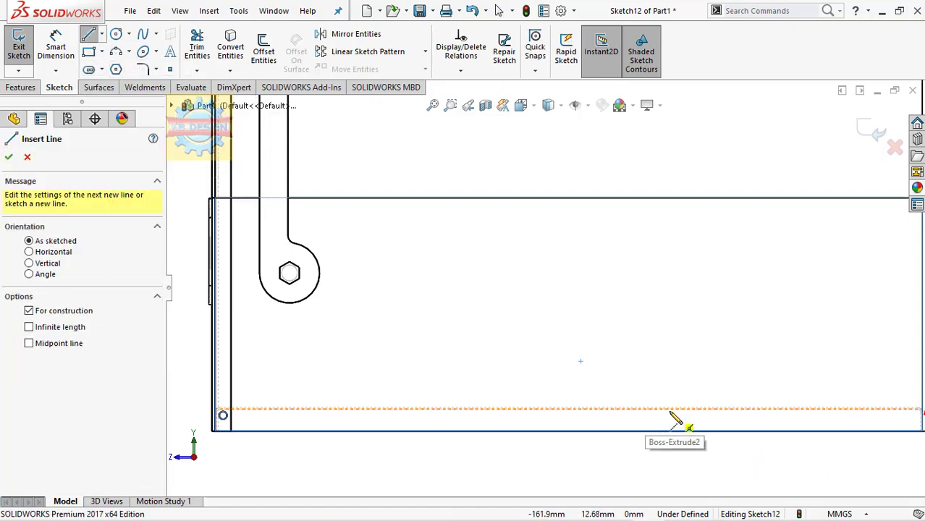
left_click(568, 409)
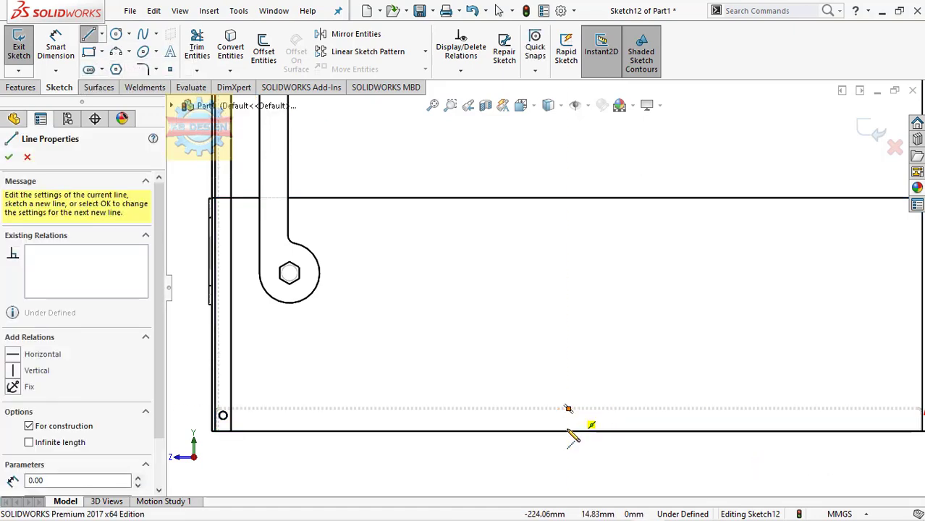
left_click(568, 431)
scroll(593, 413, "up", 2)
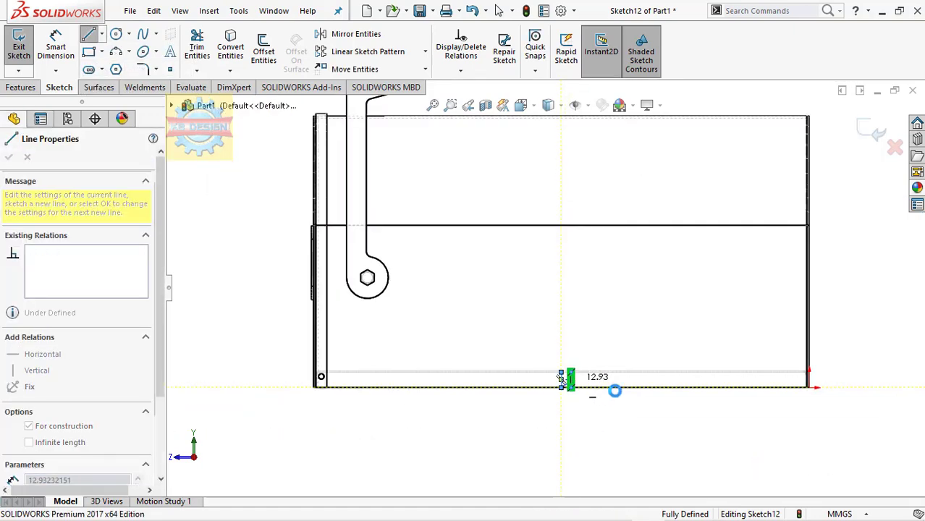
key("Escape")
scroll(615, 376, "down", 5)
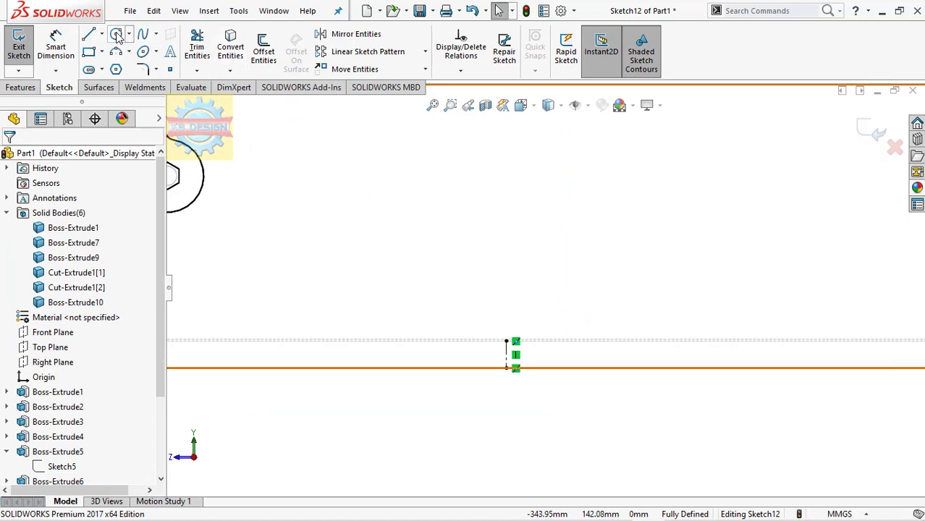
Add a circle centred on the centerline and dimension its diameter to 3 mm
left_click(116, 37)
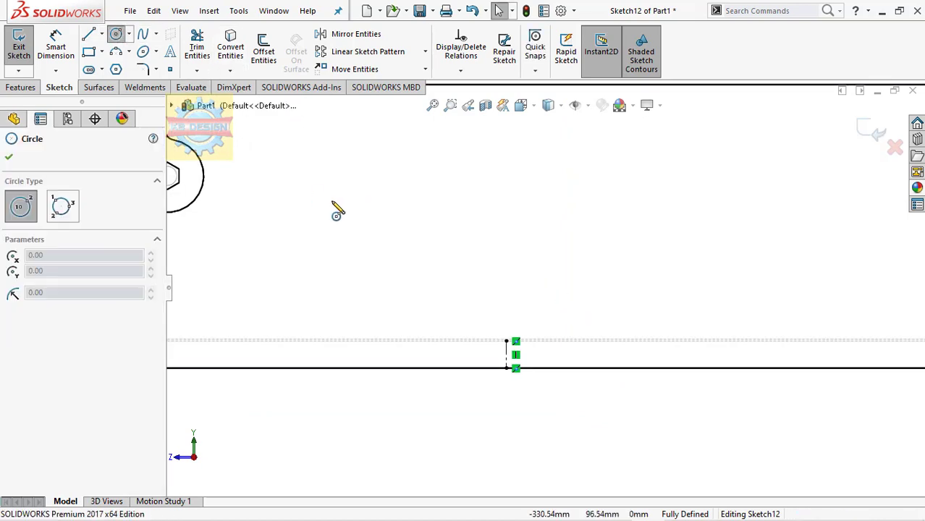
left_click(505, 352)
left_click(505, 356)
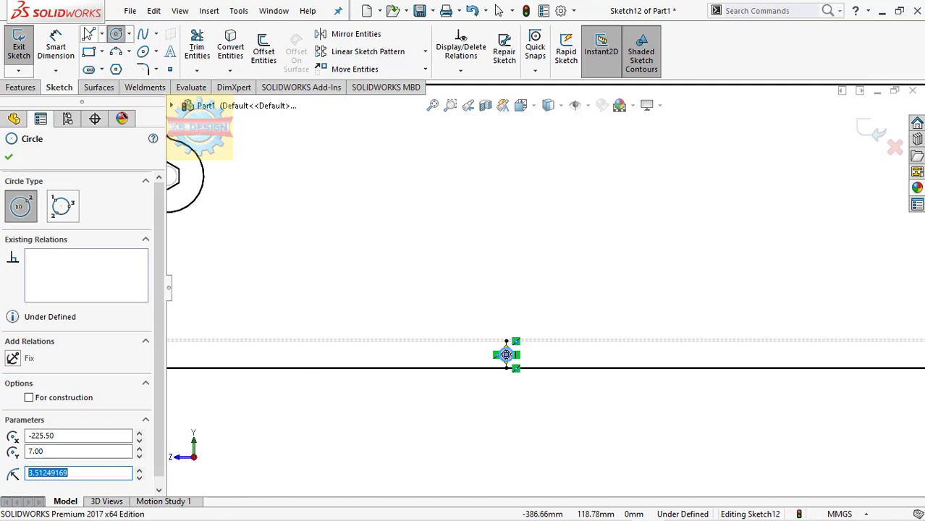
key("Escape")
left_click(503, 353)
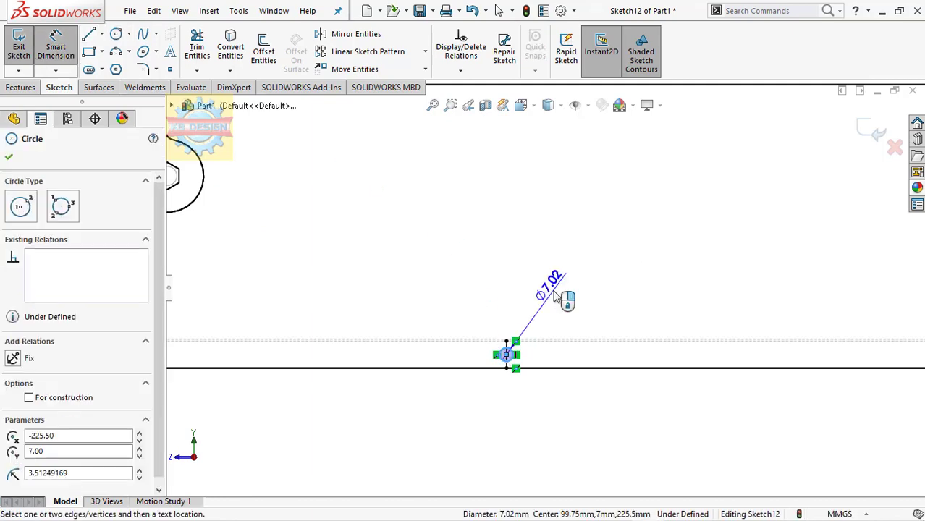
left_click(563, 299)
type("3")
key("Return")
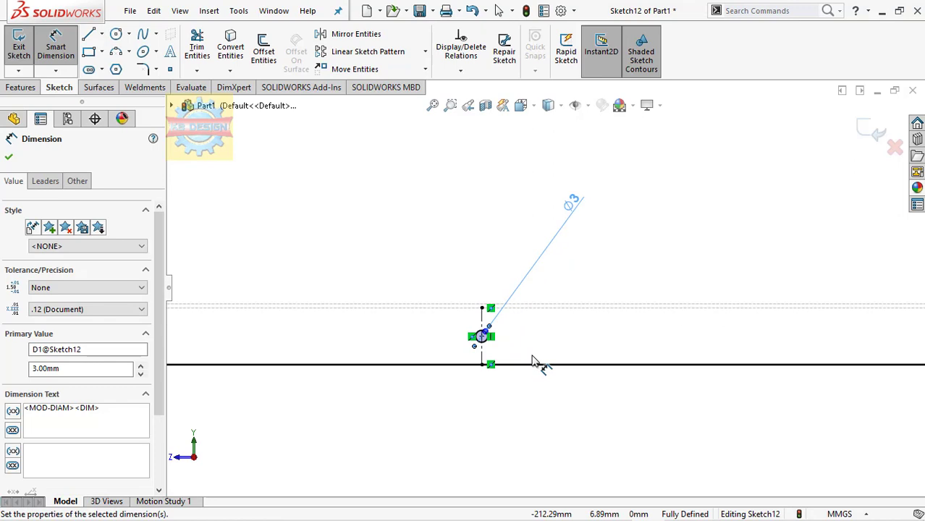
key("Escape")
Linearly pattern the 3 mm circle into 3 instances spaced 90 mm apart
left_click(365, 51)
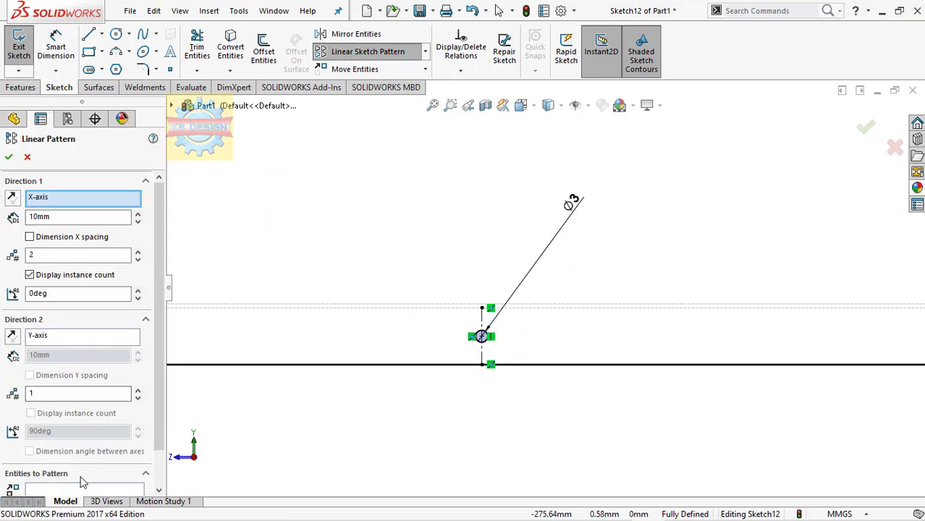
left_click(83, 488)
left_click(487, 337)
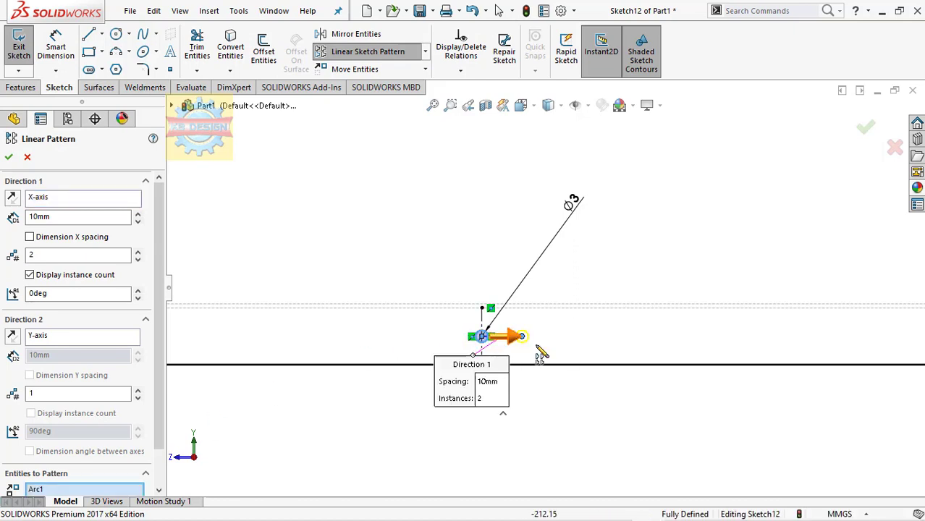
left_click(137, 213)
left_click(137, 214)
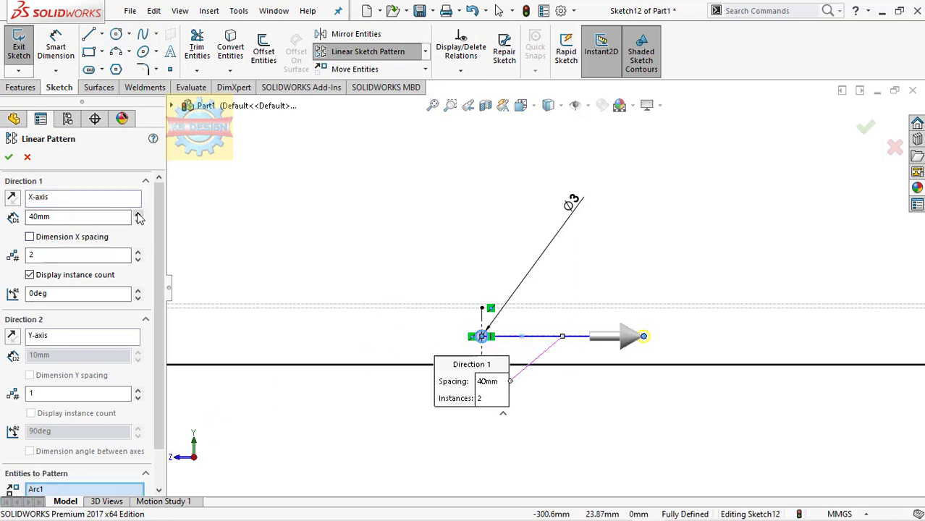
left_click(138, 213)
left_click(138, 213)
left_click(137, 214)
left_click(137, 251)
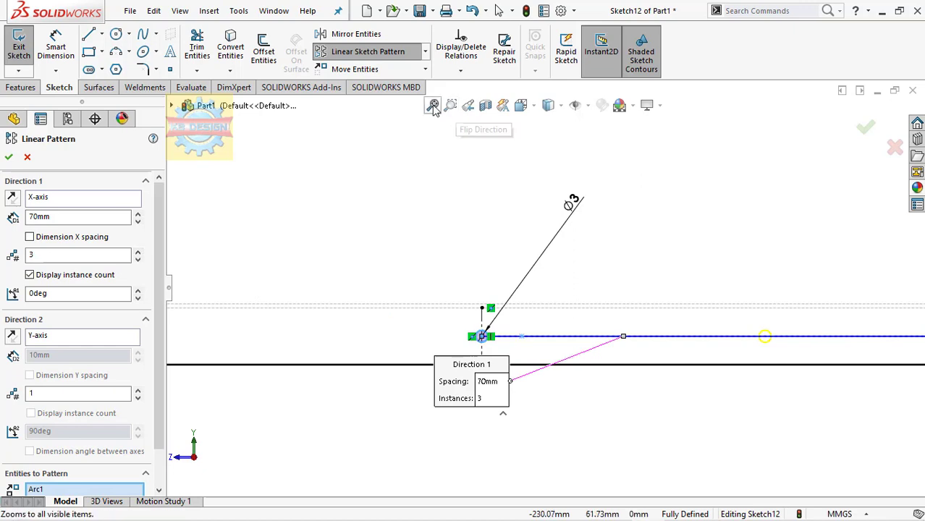
scroll(477, 217, "up", 3)
scroll(473, 290, "up", 2)
scroll(635, 439, "down", 1)
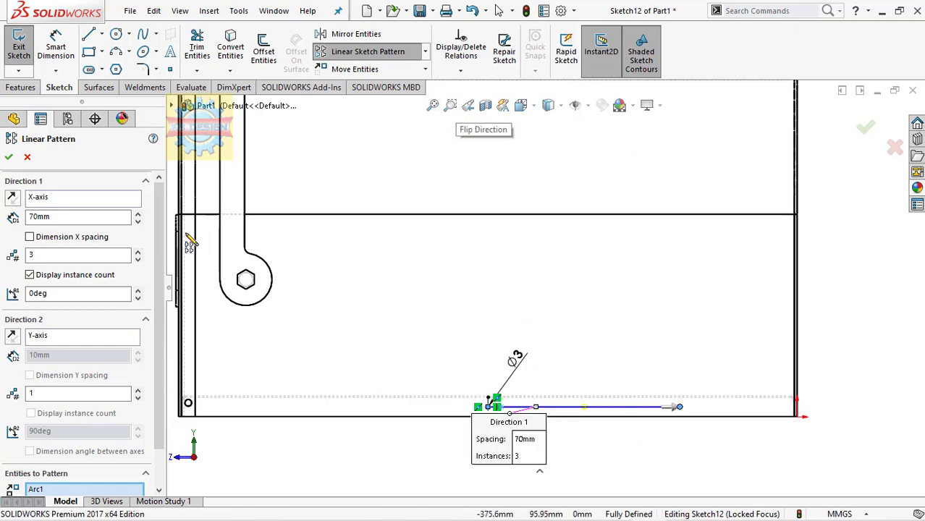
left_click(137, 213)
left_click(138, 214)
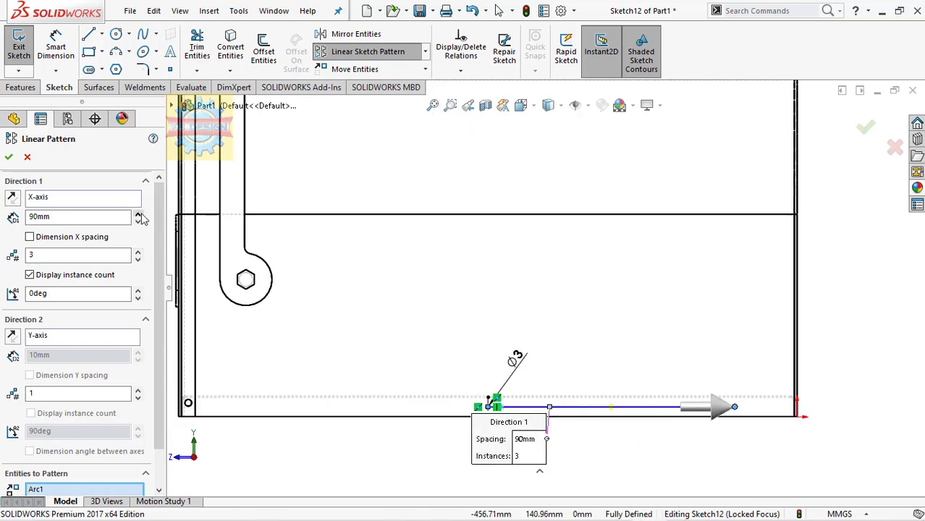
left_click(9, 157)
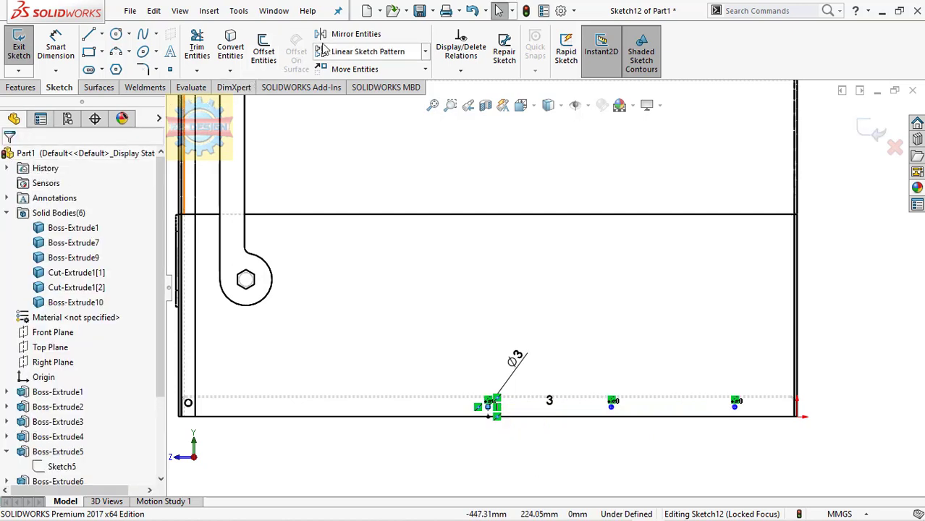
Mirror the two patterned circles about the vertical centerline
left_click(355, 34)
left_click_drag(590, 361, 738, 450)
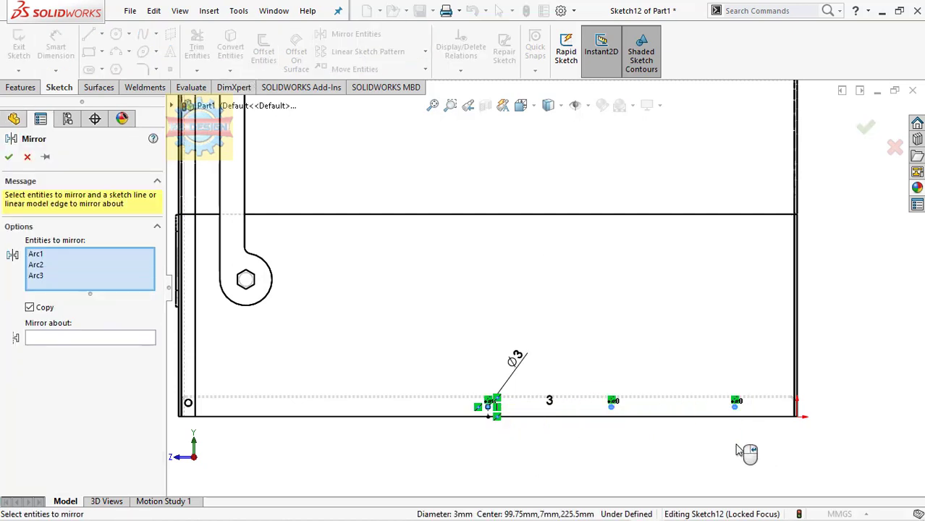
left_click(94, 338)
scroll(464, 406, "down", 5)
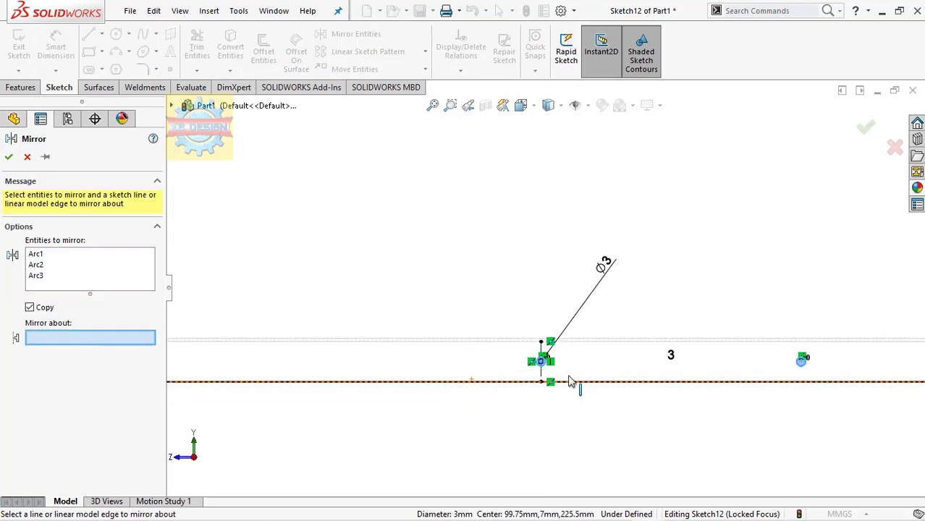
scroll(528, 342, "down", 3)
left_click(526, 339)
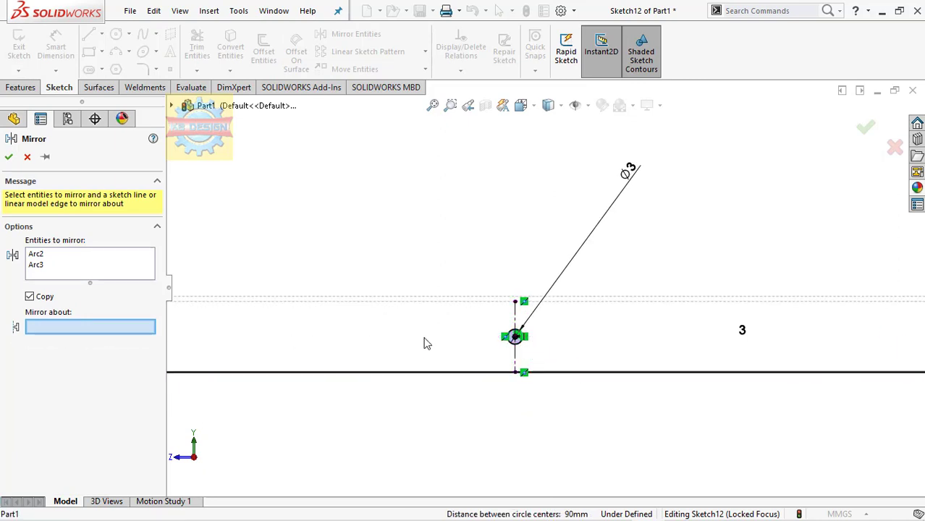
left_click(516, 358)
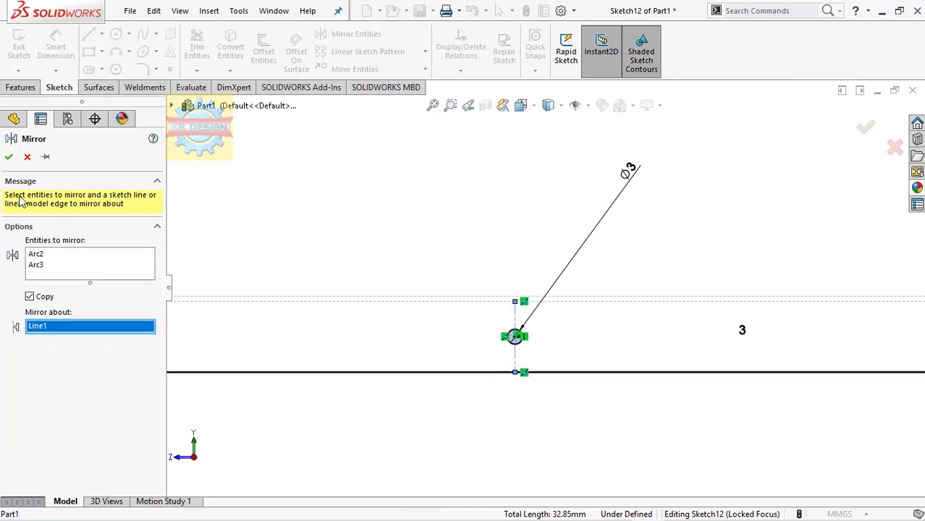
left_click(10, 157)
scroll(495, 288, "up", 3)
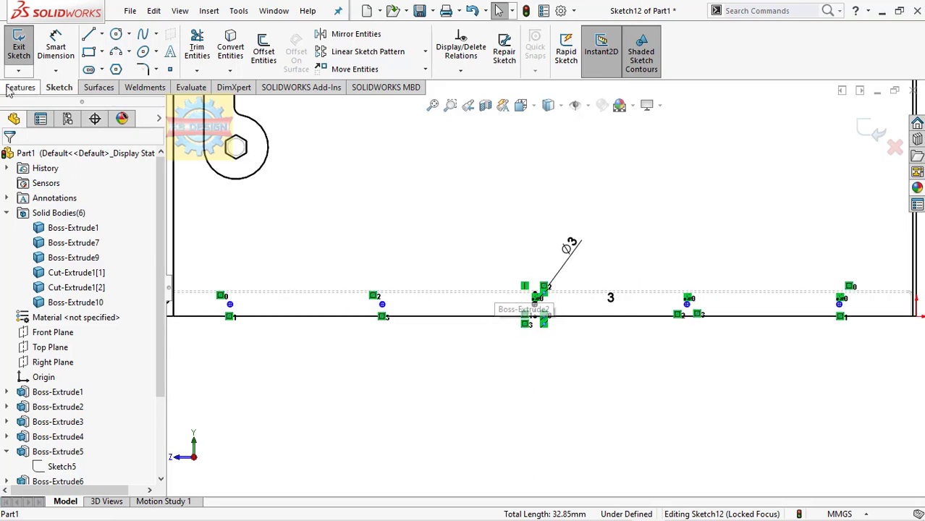
left_click(22, 87)
Cut the five circles as holes, Through All in both directions
left_click(214, 51)
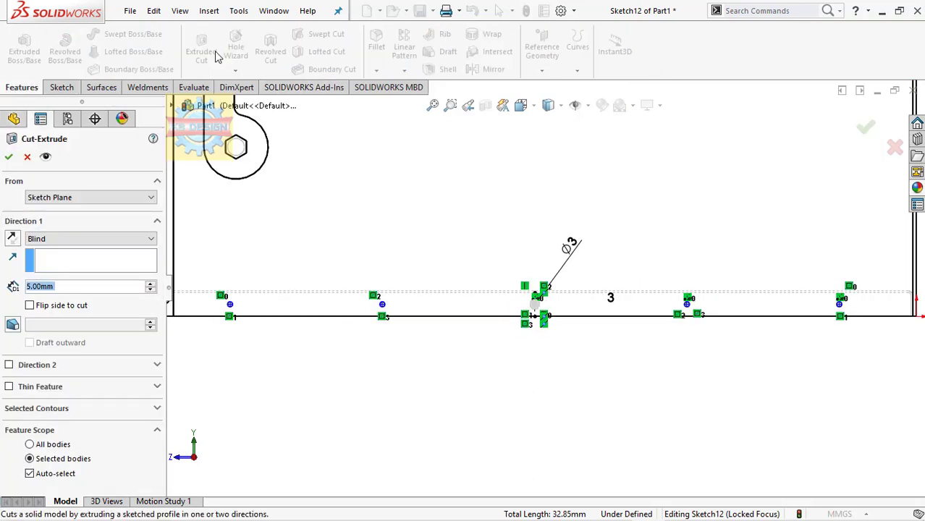
left_click(48, 238)
left_click(48, 268)
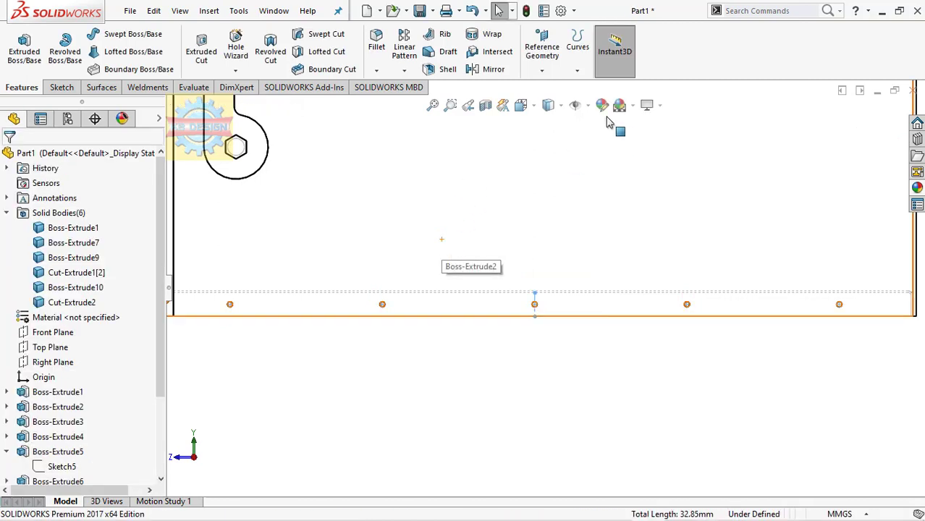
View the side face head-on, then the whole mailbox in isometric
left_click(549, 108)
left_click(552, 122)
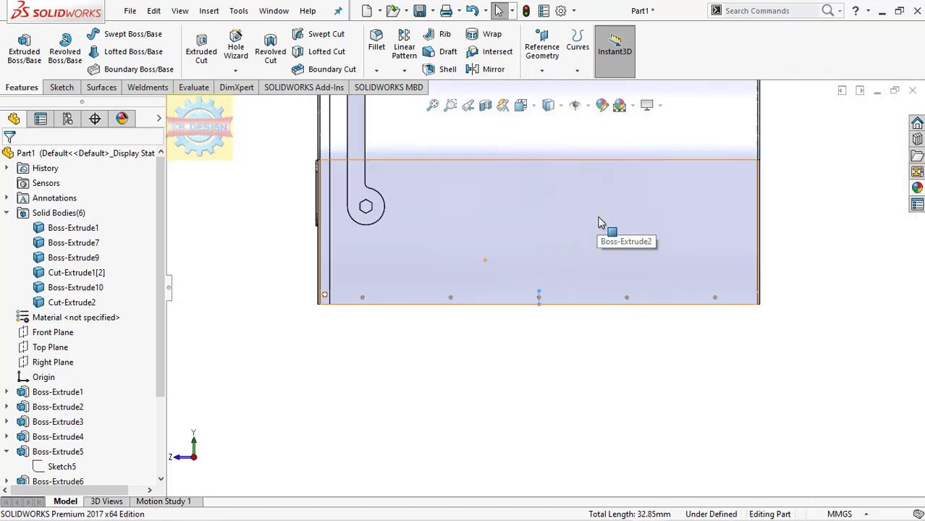
key("ctrl+7")
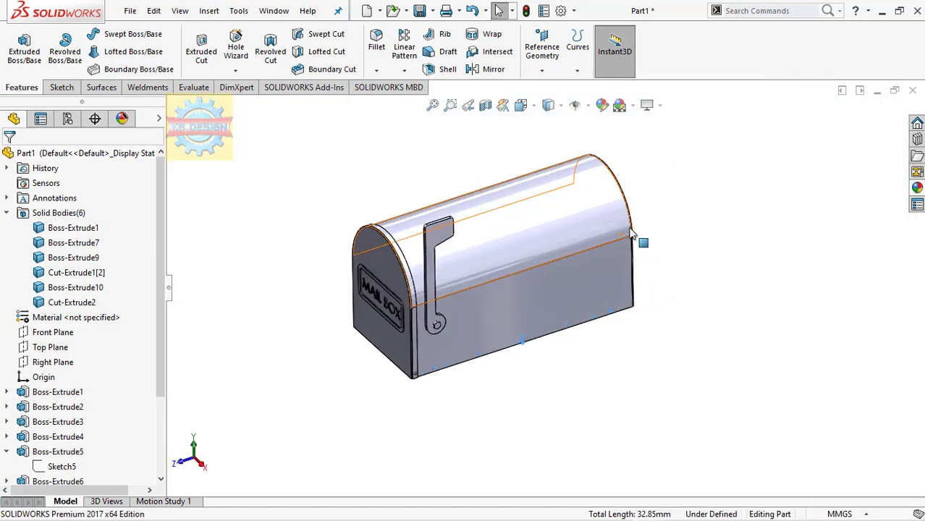
Begin a body appearance change on the curved shell, cancel it, and select the hexagon knob
left_click(630, 234)
left_click(666, 172)
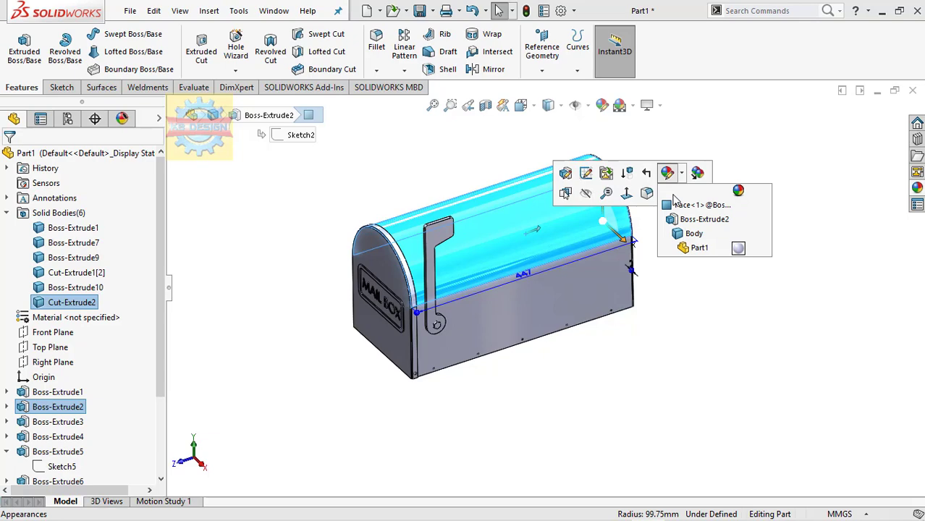
left_click(685, 233)
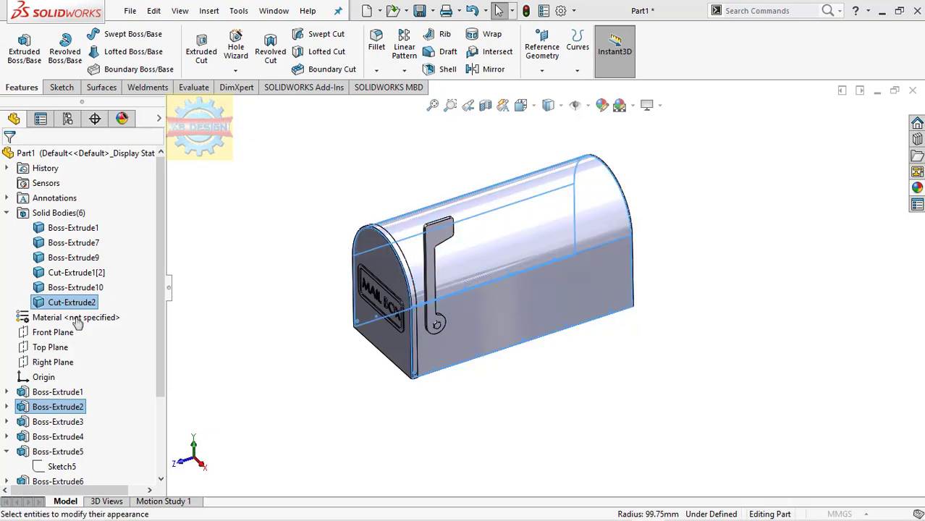
scroll(470, 339, "down", 5)
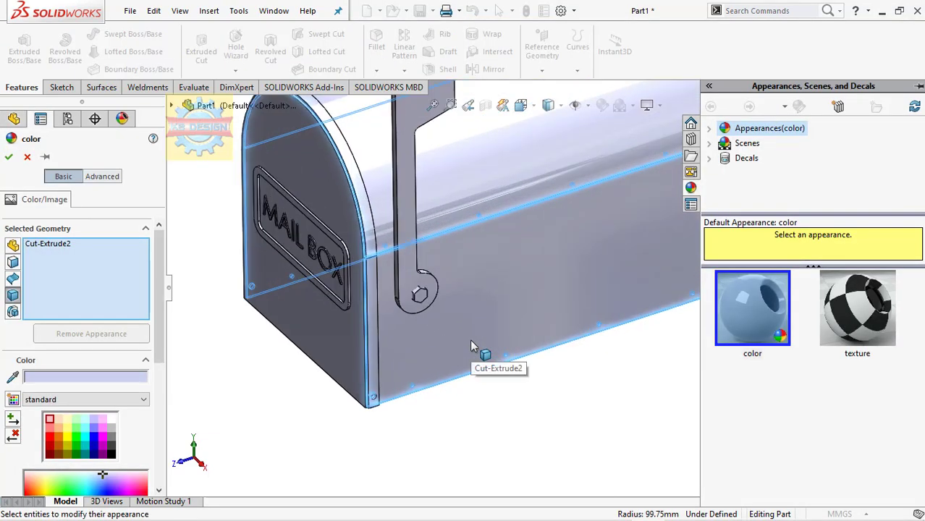
left_click(28, 158)
left_click(418, 299)
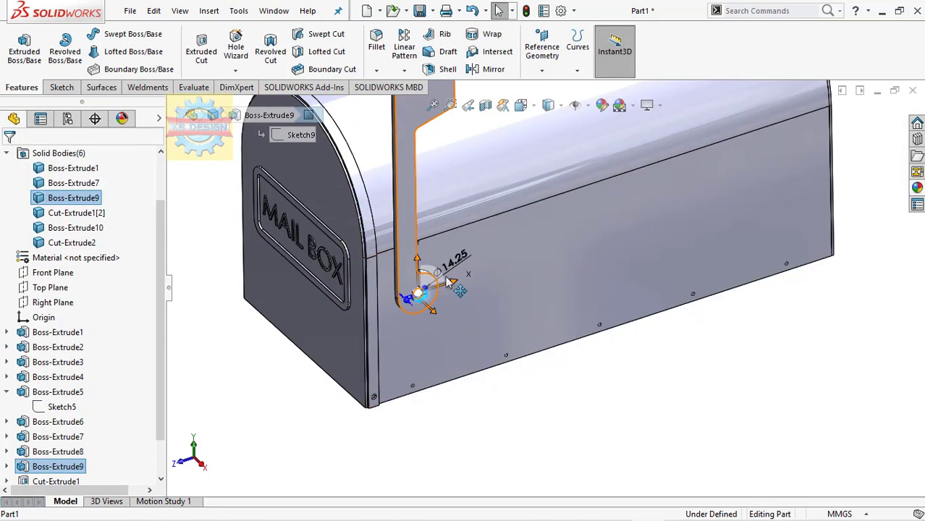
Re-edit the hexagon knob extrude, including Boss-Extrude8 in its scope, and confirm it
right_click(70, 466)
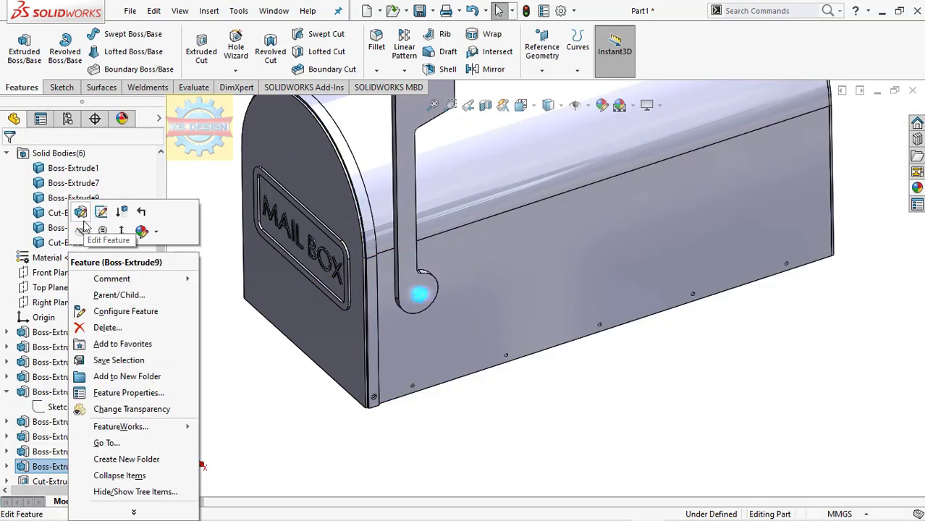
left_click(85, 226)
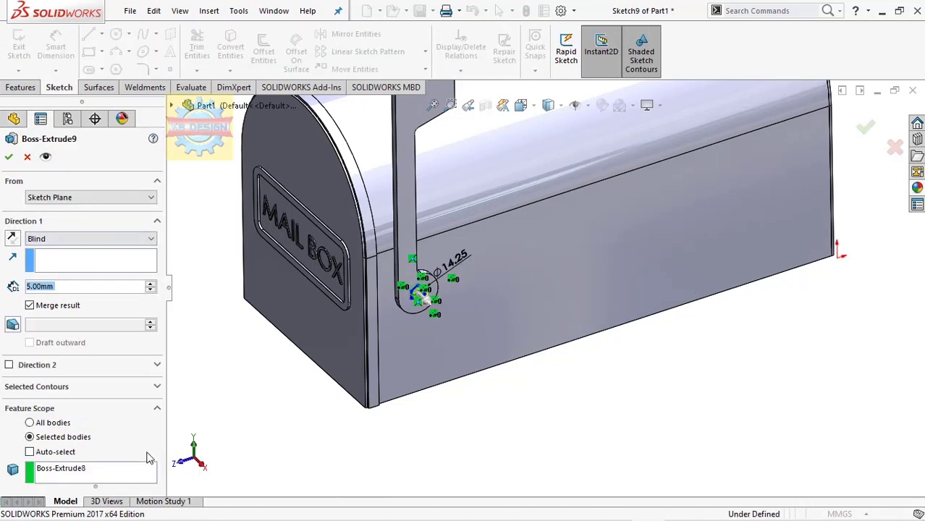
scroll(427, 313, "down", 3)
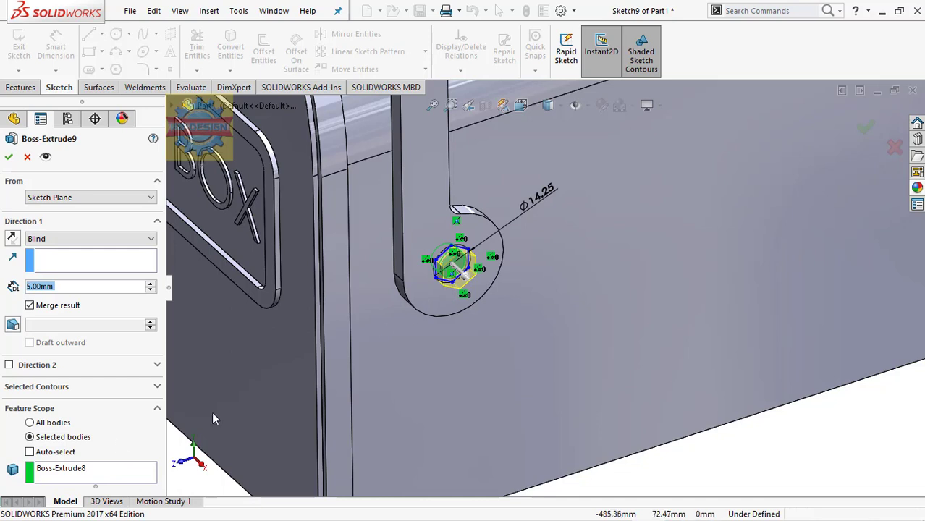
left_click(93, 469)
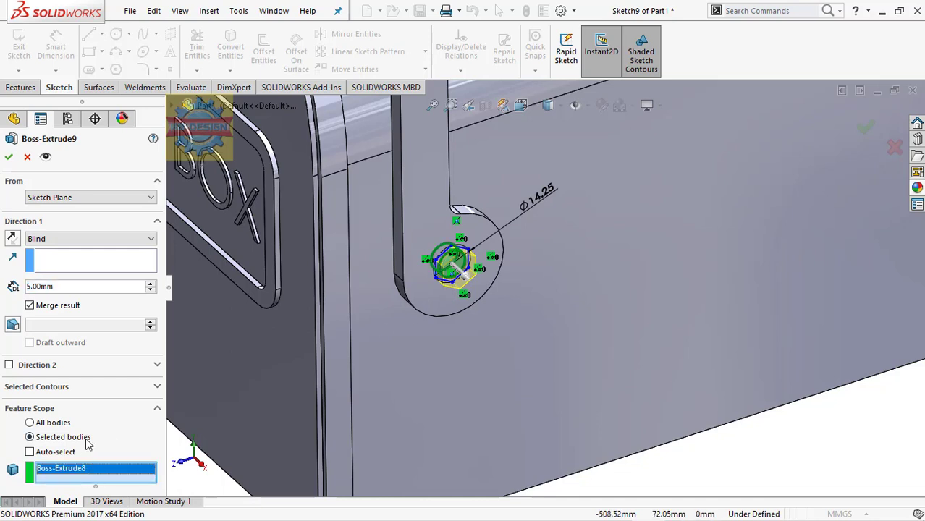
left_click(8, 157)
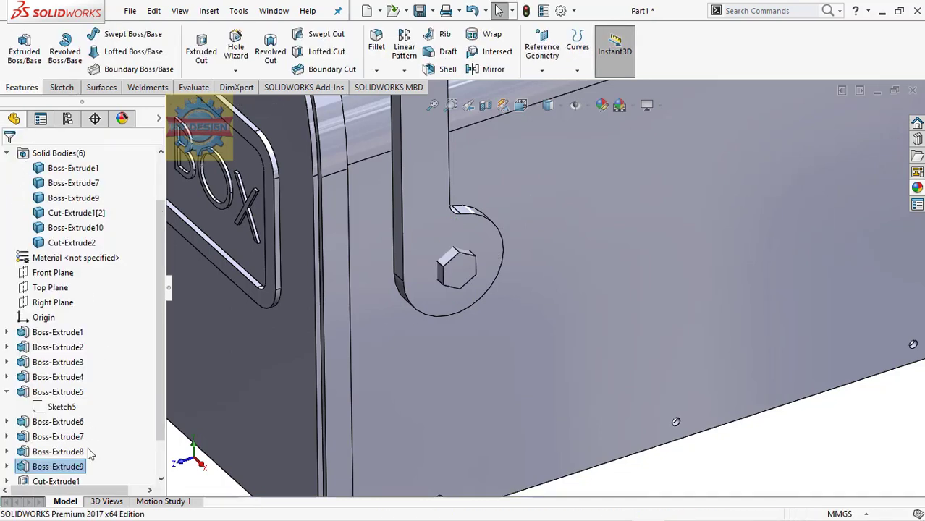
Change the Boss-Extrude8 pin depth from 5 mm to 6 mm
left_click(58, 452)
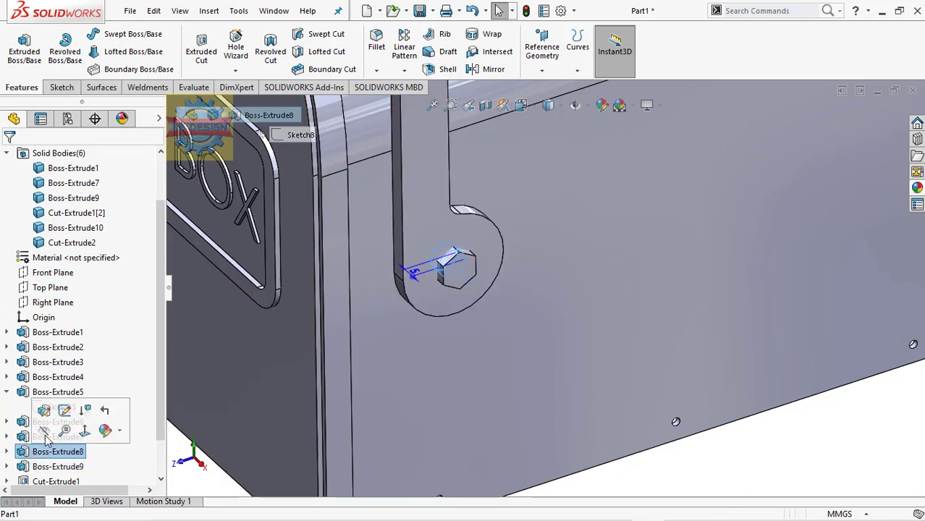
left_click(45, 410)
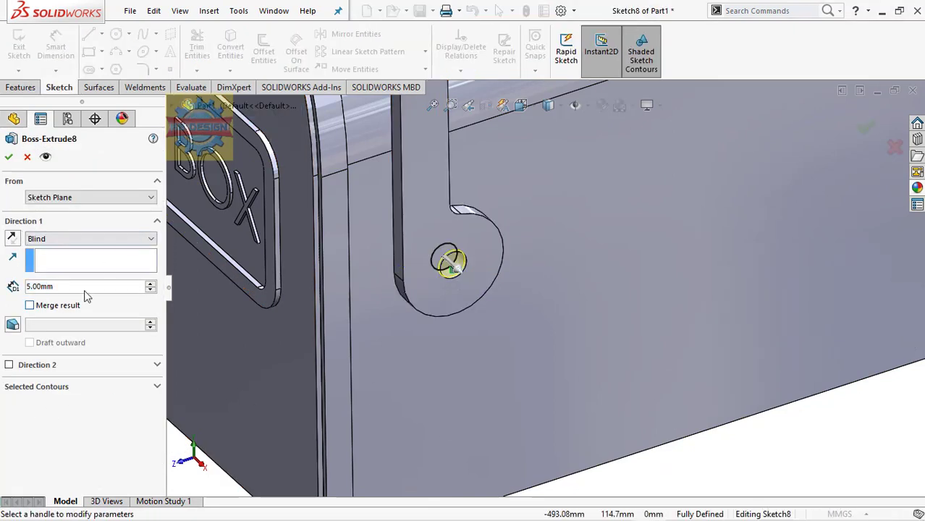
type("5")
key("BackSpace")
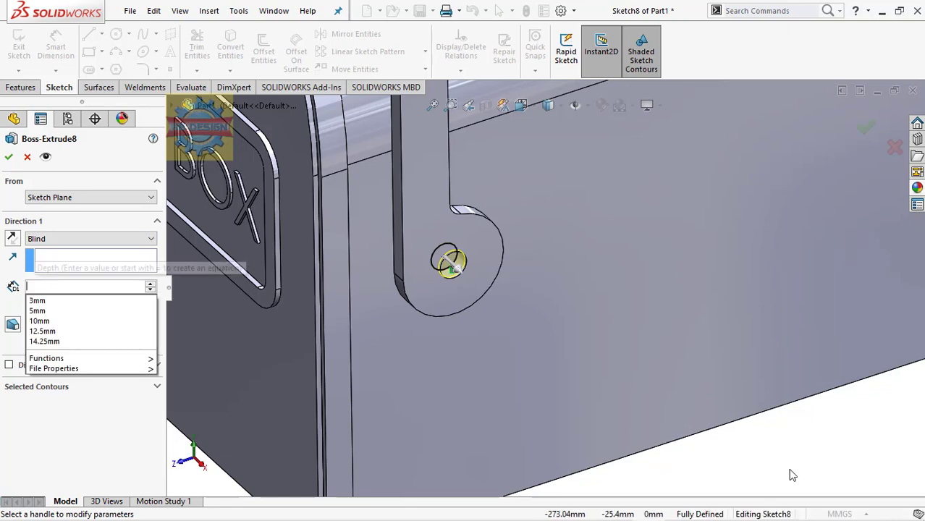
type("6")
key("Return")
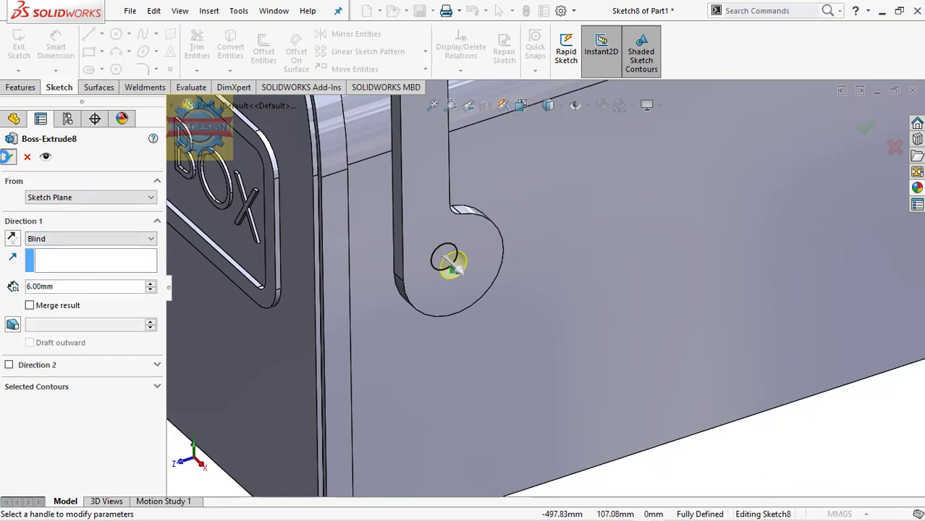
key("Return")
scroll(487, 208, "up", 3)
scroll(483, 215, "up", 3)
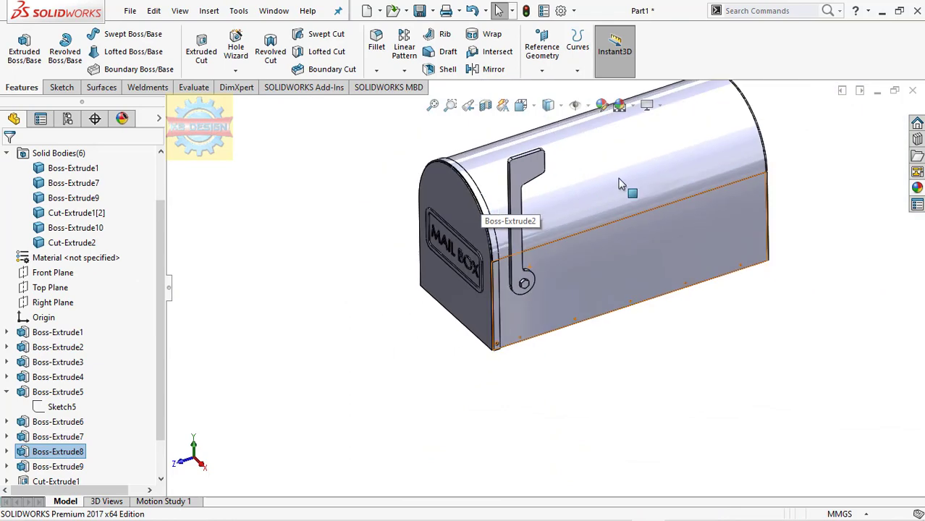
Apply a pale white body colour to the shell, Cut-Extrude1[2], Boss-Extrude1 and Boss-Extrude10
left_click(619, 183)
left_click(759, 117)
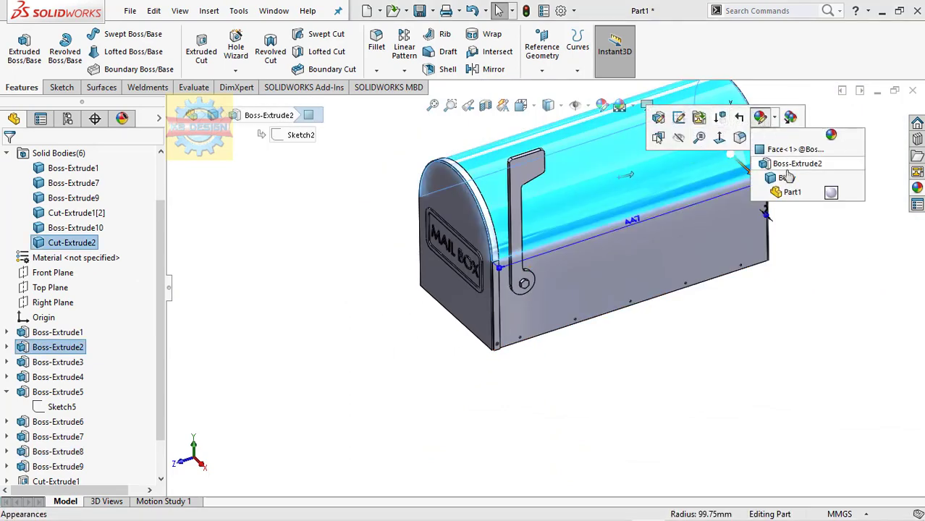
left_click(786, 178)
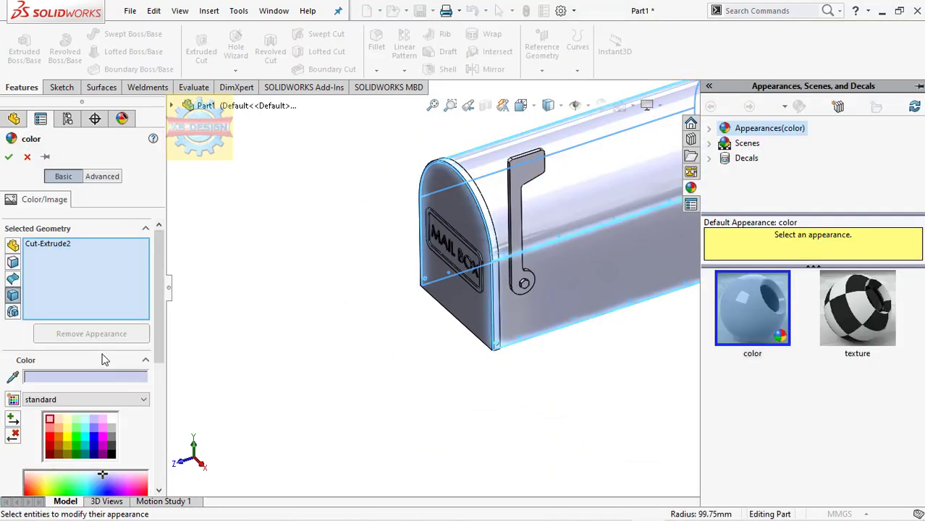
left_click(112, 419)
left_click(497, 299)
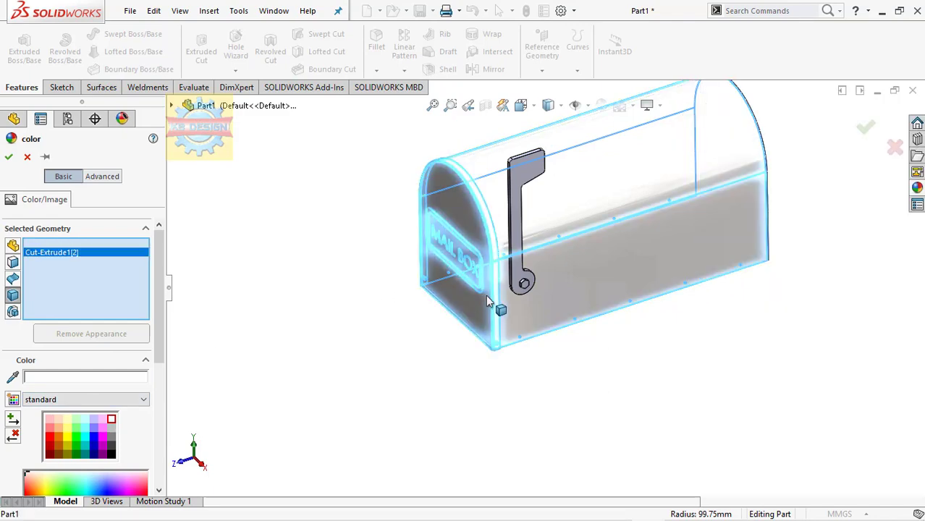
mouse_move(774, 192)
middle_mouse_down()
mouse_move(681, 203)
mouse_move(772, 171)
middle_mouse_up()
left_click(774, 172)
middle_click_drag(733, 244, 768, 252)
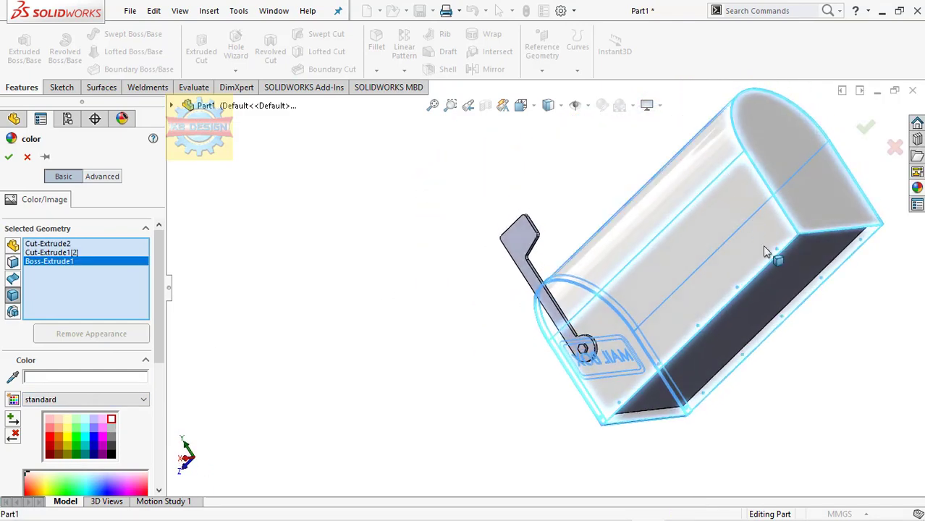
left_click(784, 271)
key("ctrl+7")
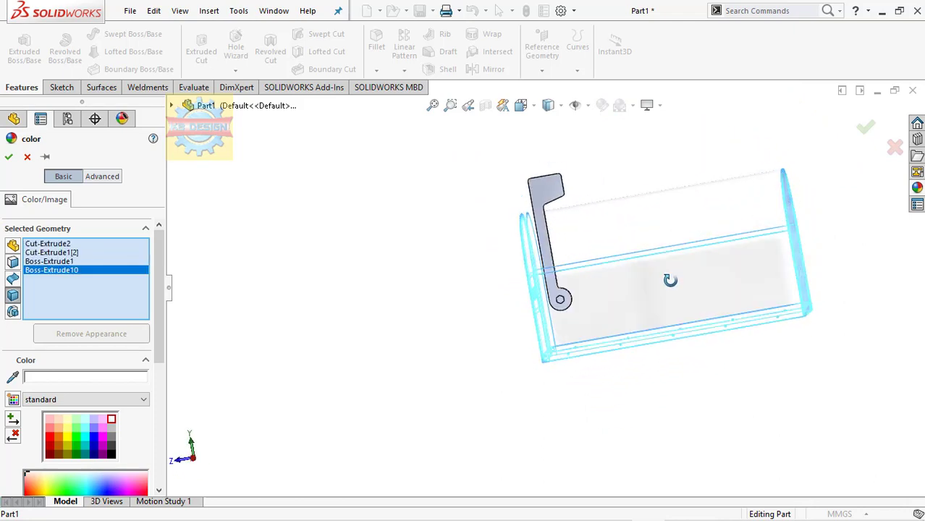
left_click(9, 156)
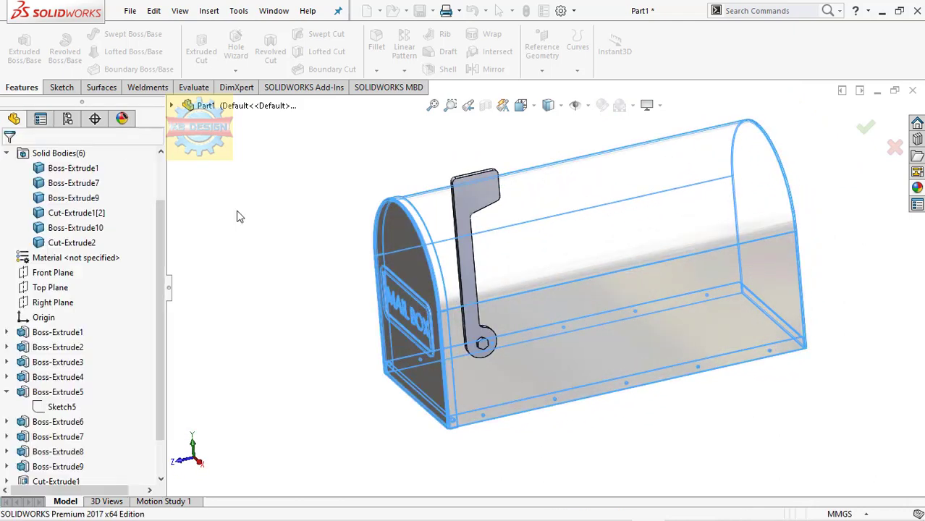
left_click(483, 201)
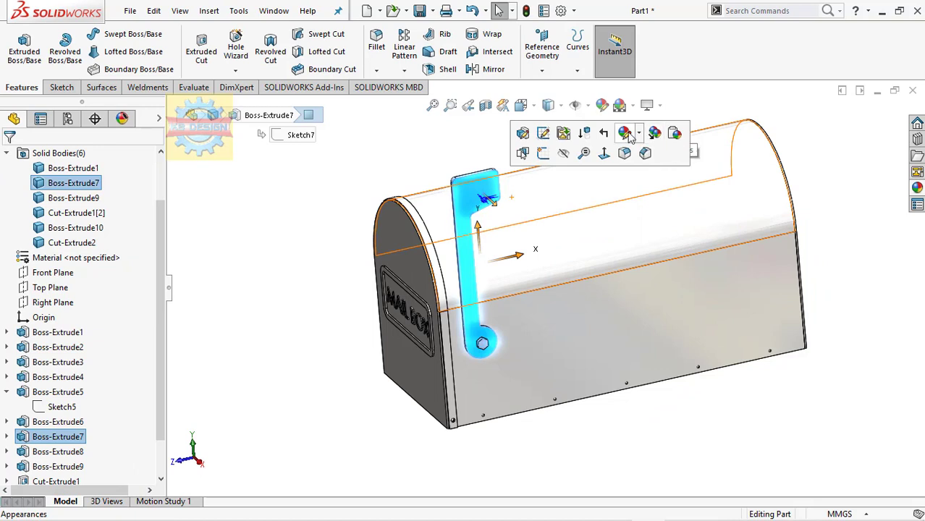
Apply a red appearance to the whole flag body (Boss-Extrude7)
left_click(624, 134)
left_click(622, 193)
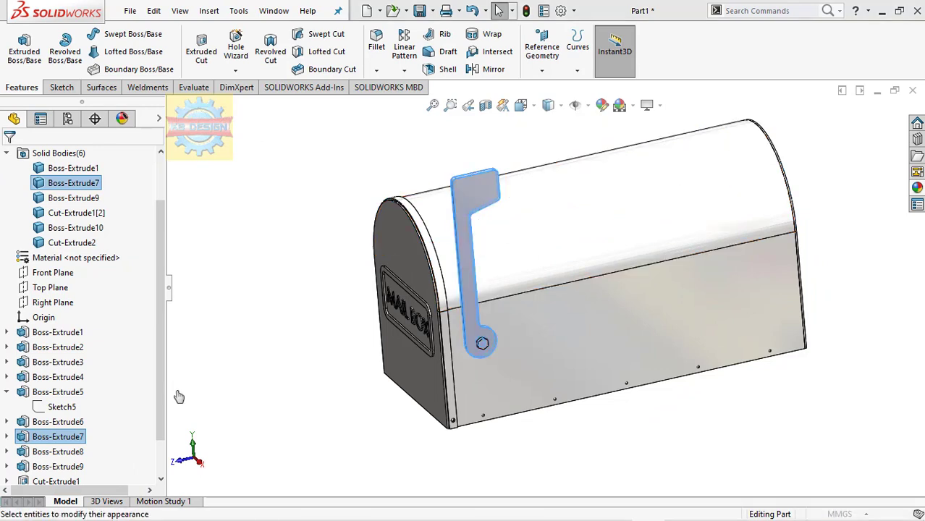
left_click(49, 437)
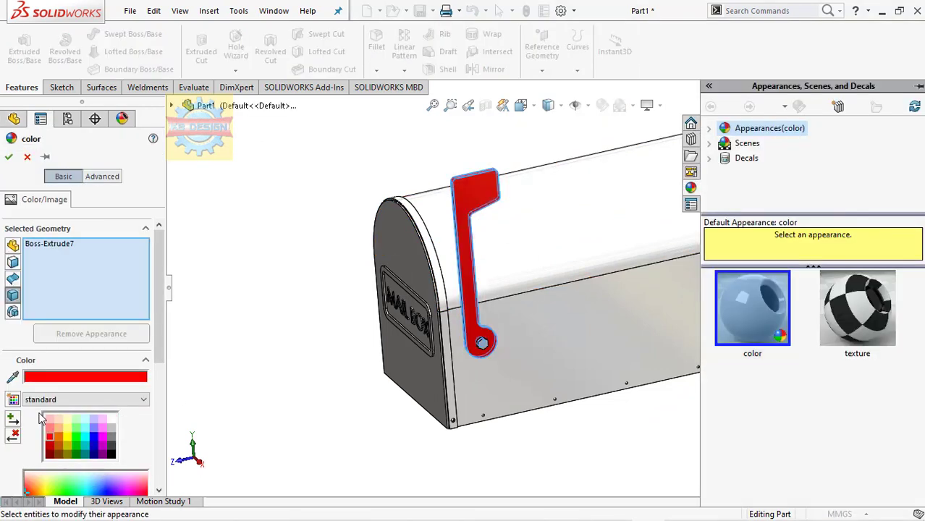
left_click(9, 157)
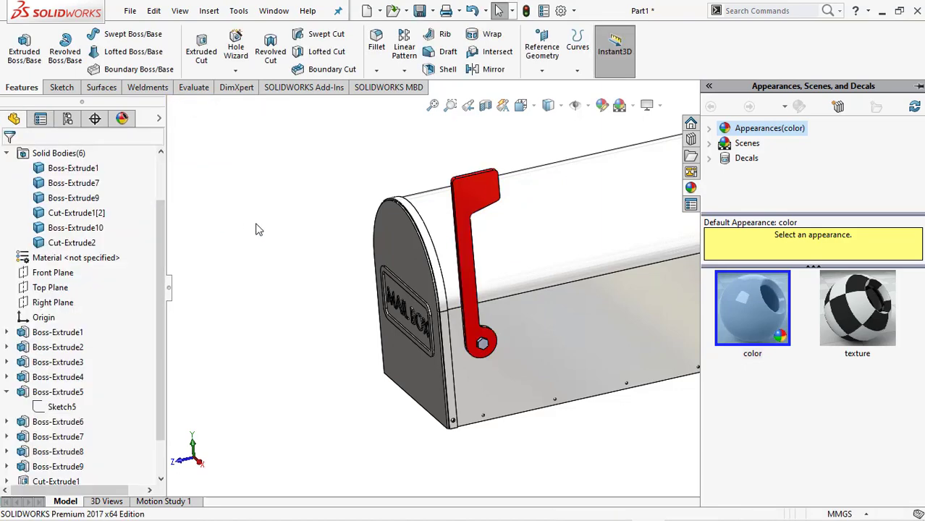
Colour the hexagon knob (Boss-Extrude9) black and fit the mailbox in view
left_click(499, 356)
left_click(625, 282)
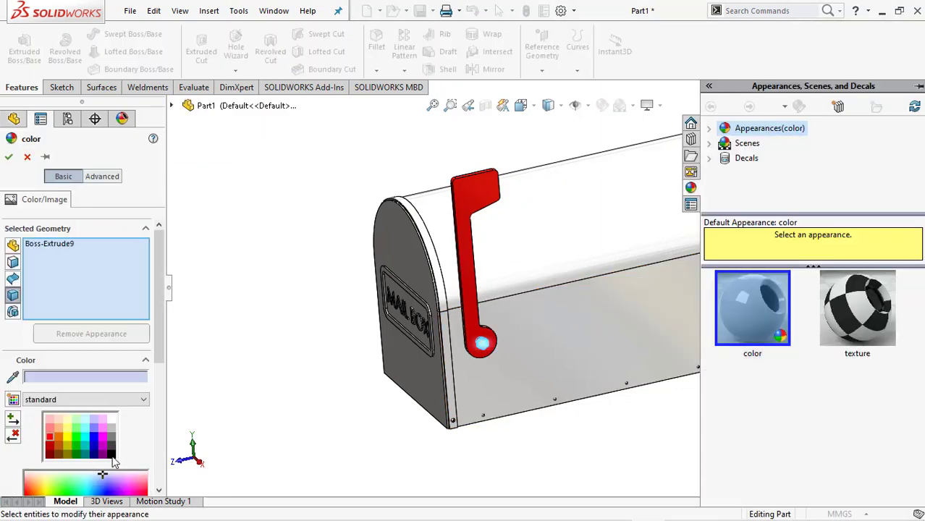
left_click(111, 450)
left_click(8, 158)
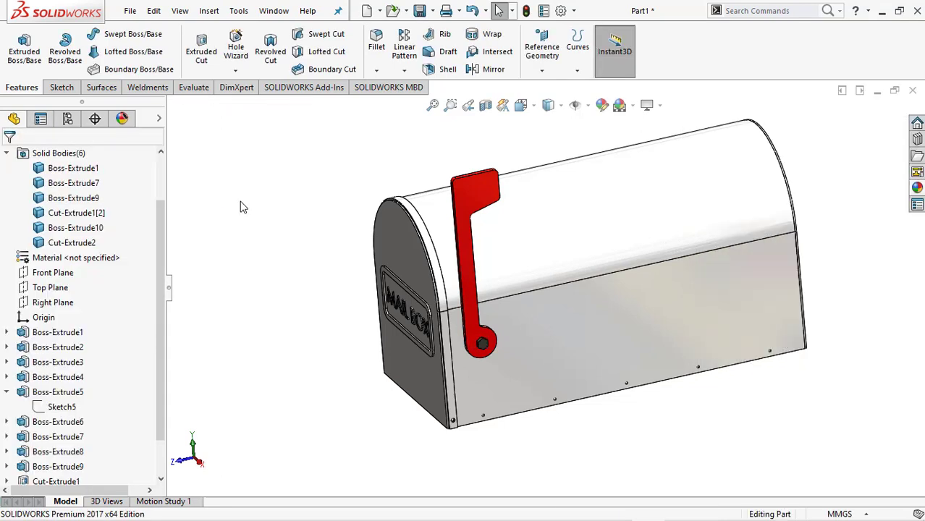
key("f")
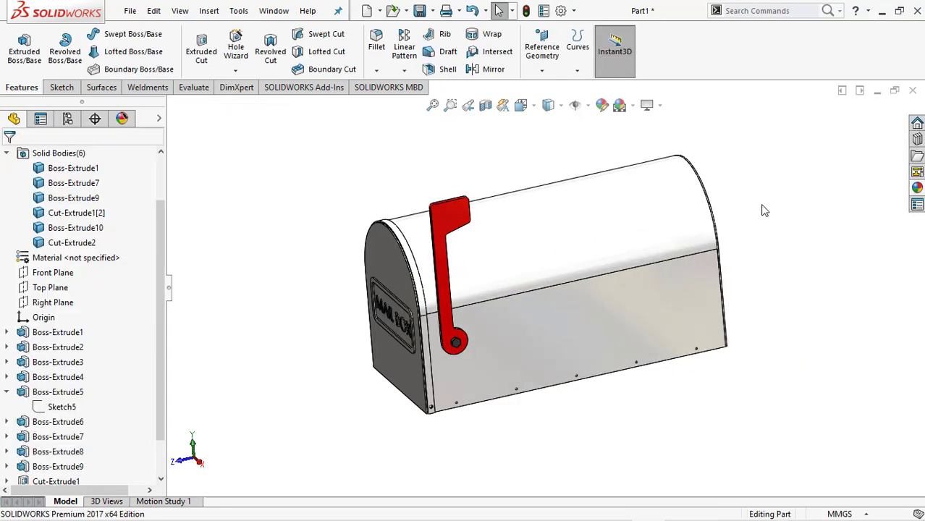